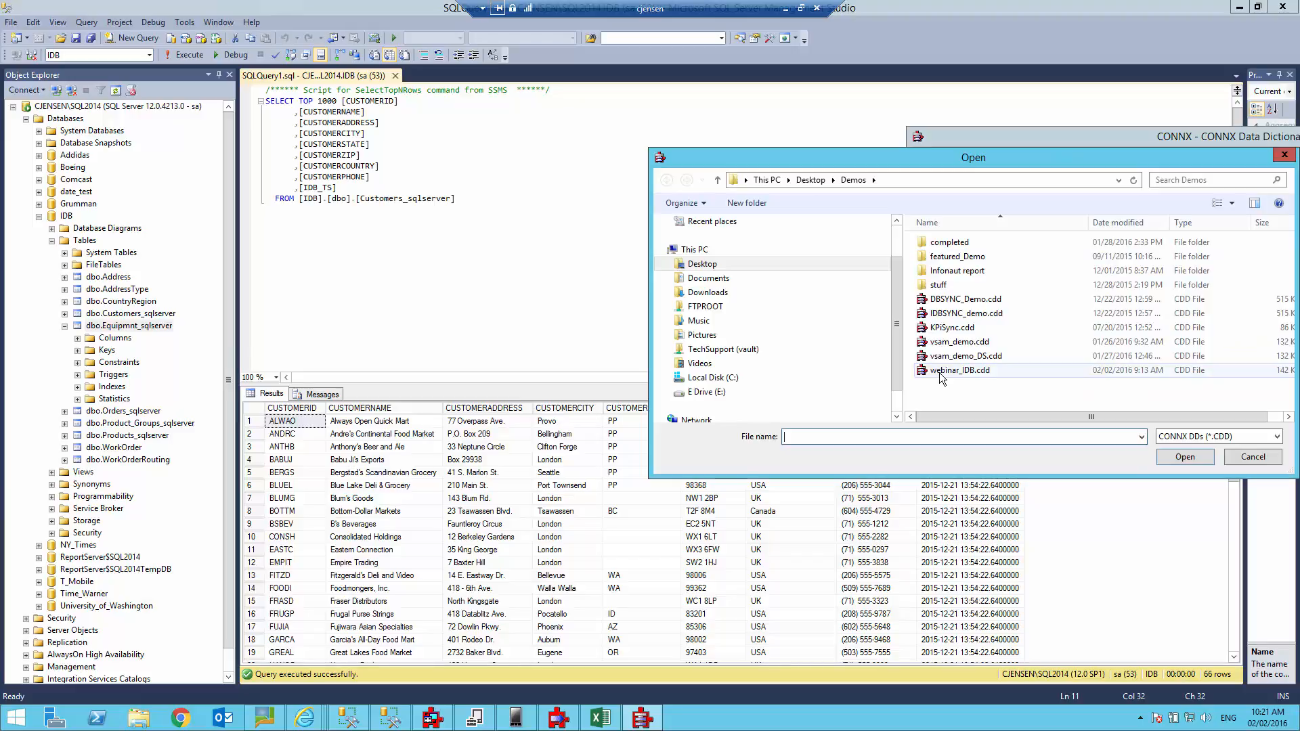
Open webinar_IDB.cdd read-only, review its sql2012 and sql2014 tables, then minimize Data Dictionary Manager.
double_click(939, 371)
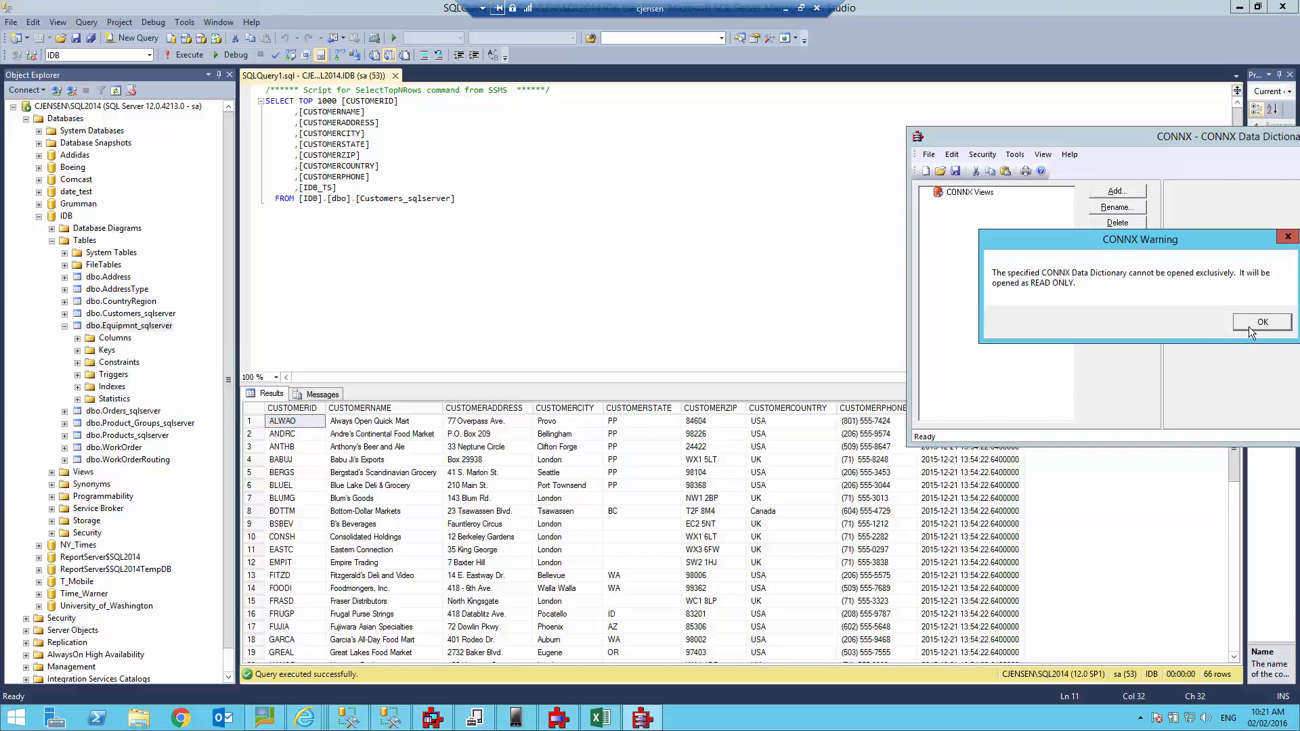
click(1248, 324)
drag(1171, 132, 536, 194)
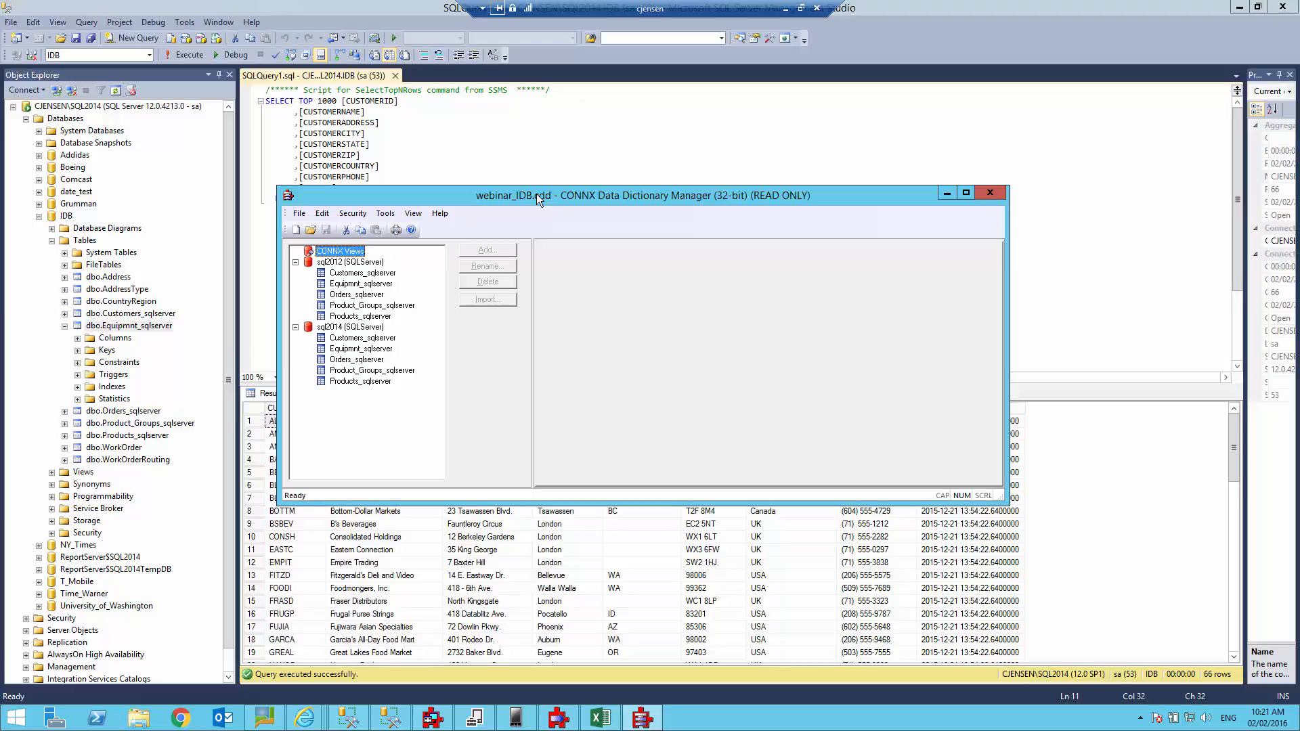
click(944, 197)
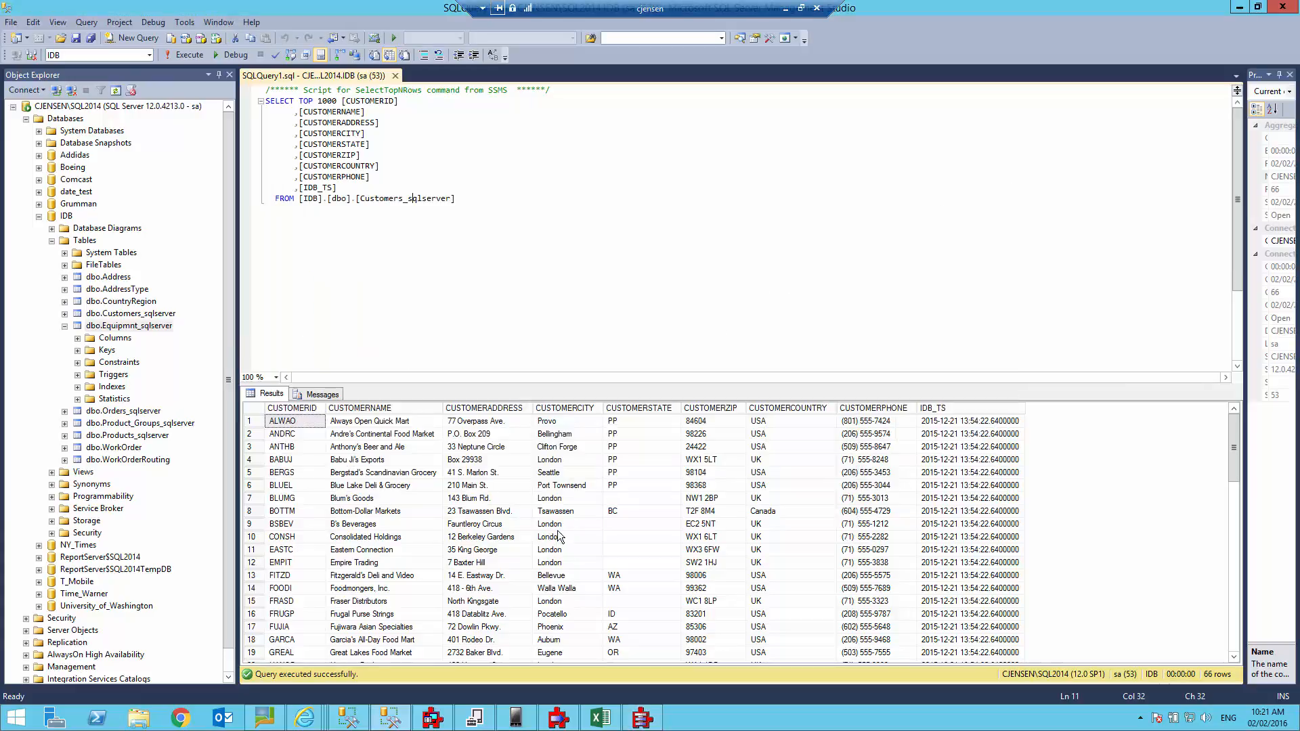
Restore InstantdbSync and view the Replication Design with its five sql2012-to-sql2014 table replications.
click(567, 723)
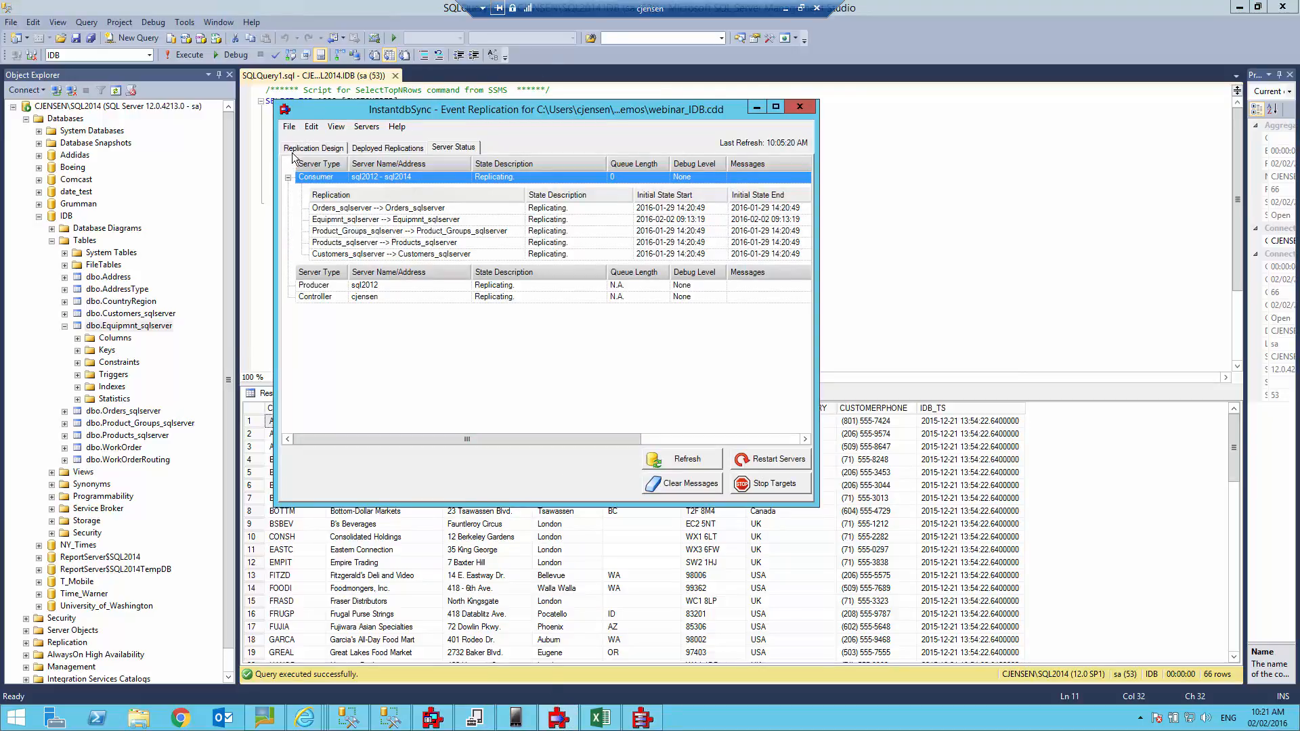
click(302, 148)
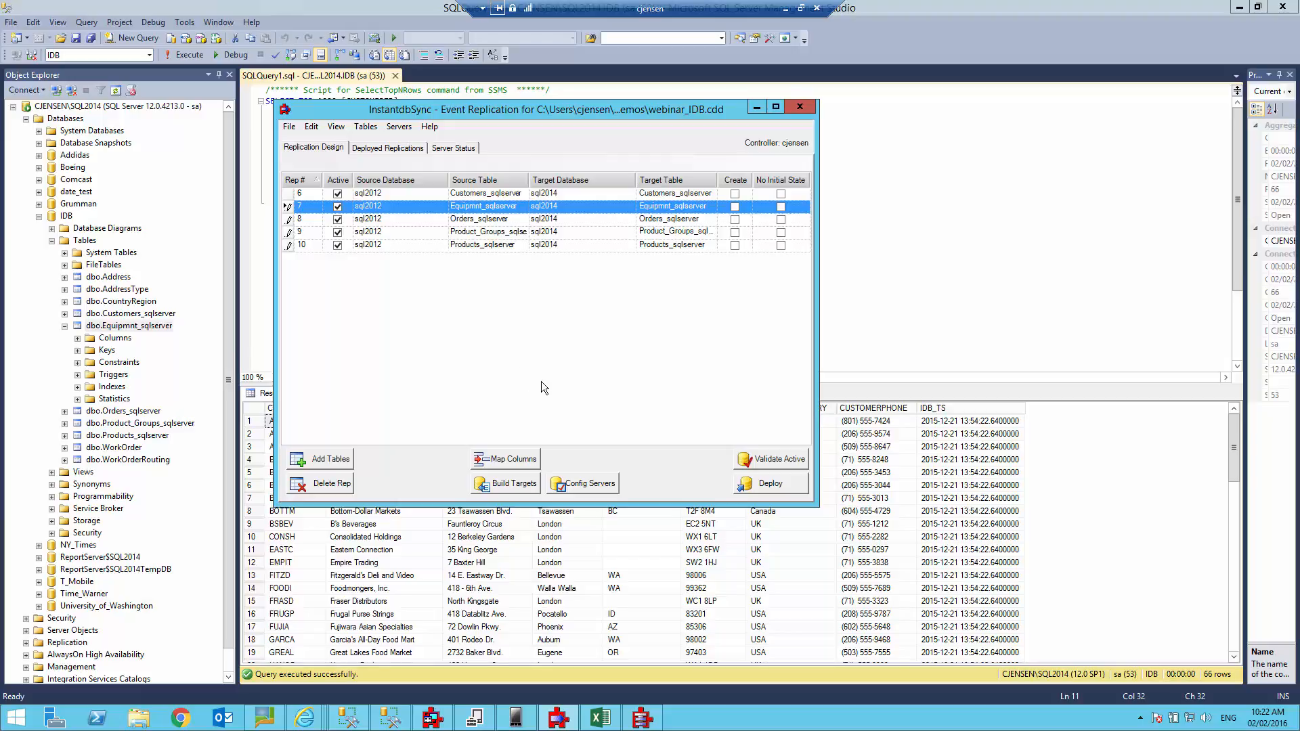
click(575, 482)
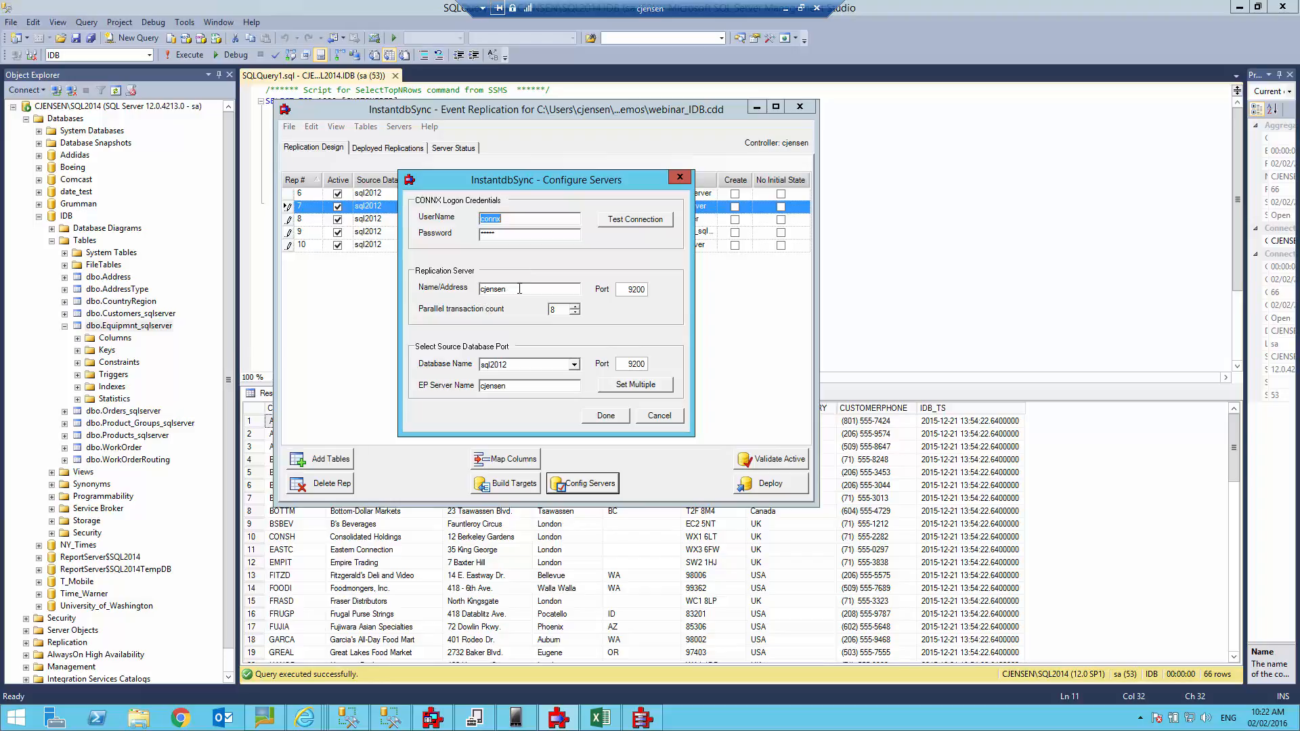
drag(519, 289, 474, 286)
click(614, 416)
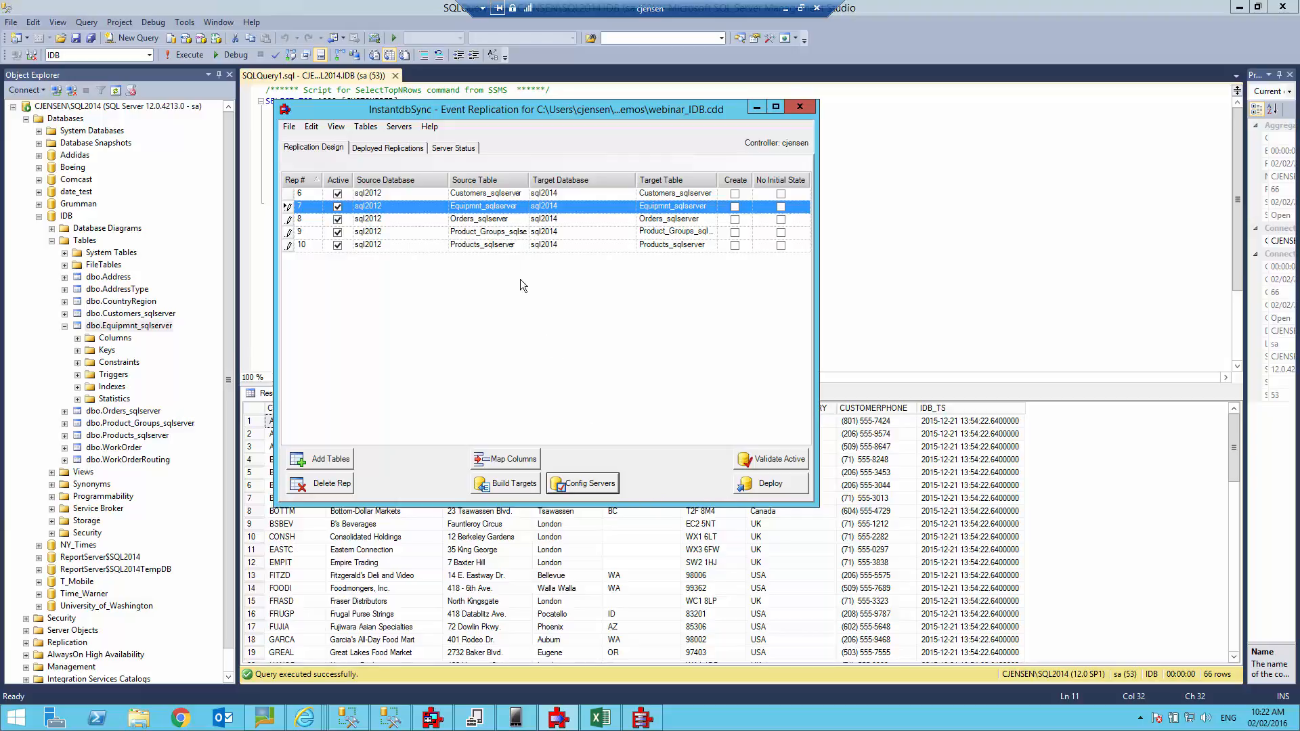
click(493, 194)
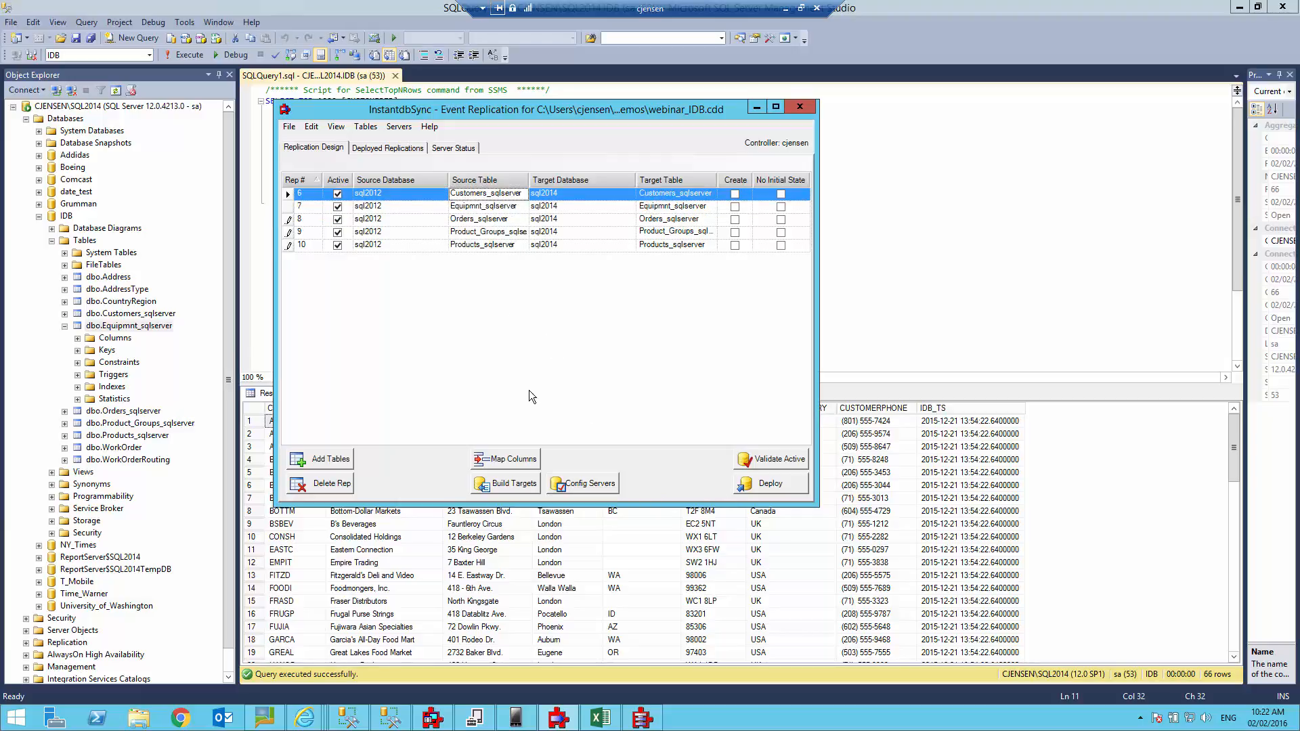
click(513, 460)
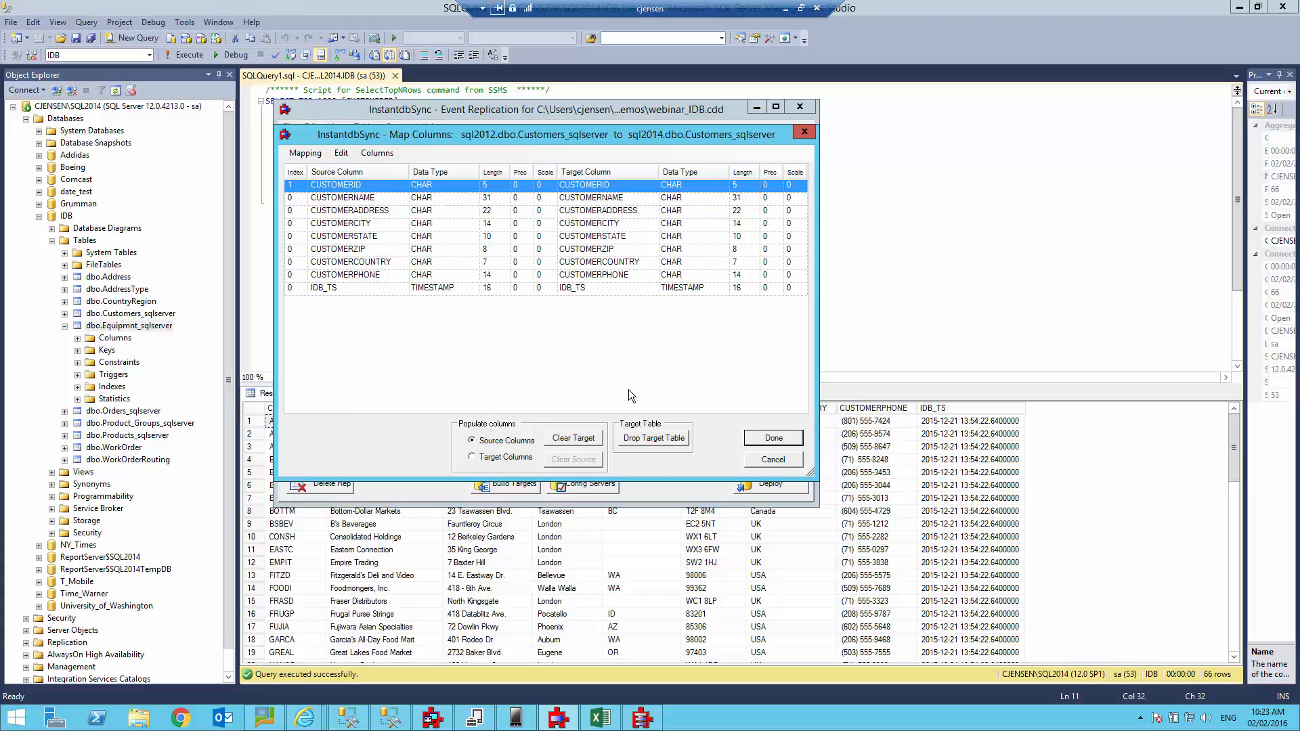
click(772, 463)
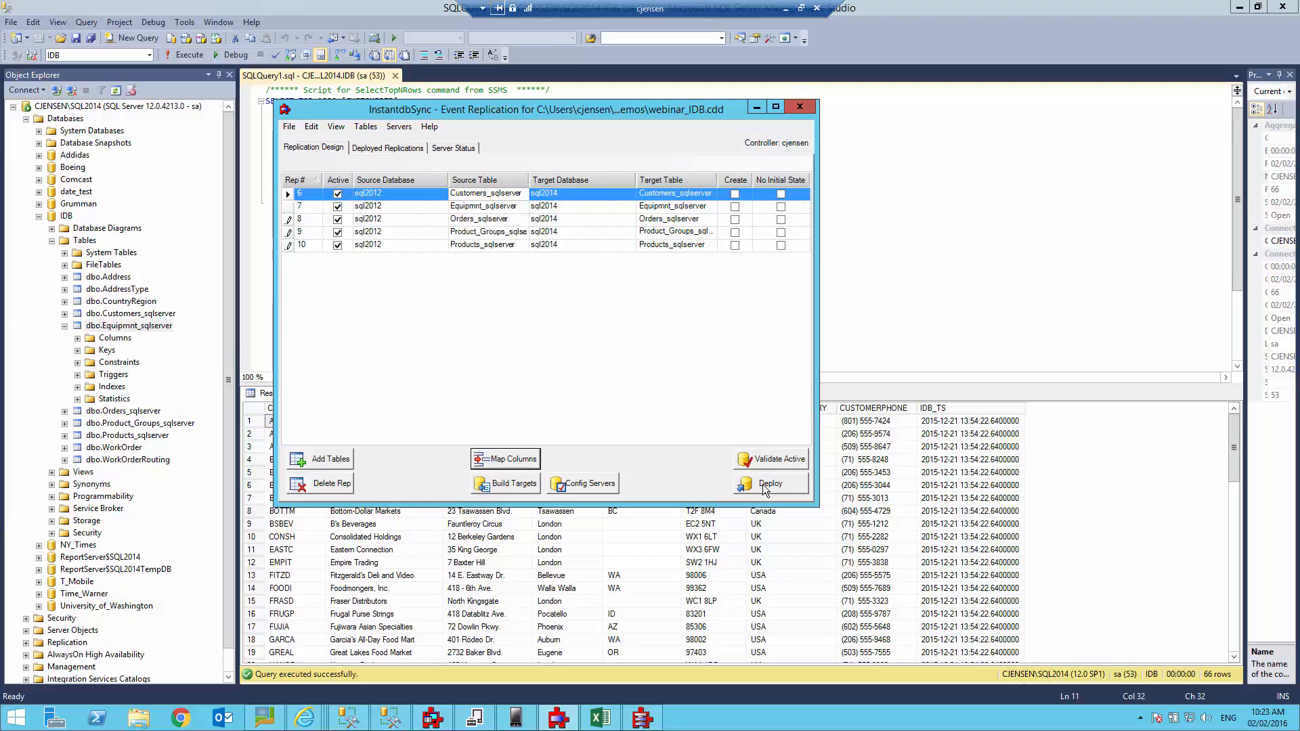
Check Deployed Replications, then Server Status showing consumer, five tables, producer and controller all Replicating.
click(378, 149)
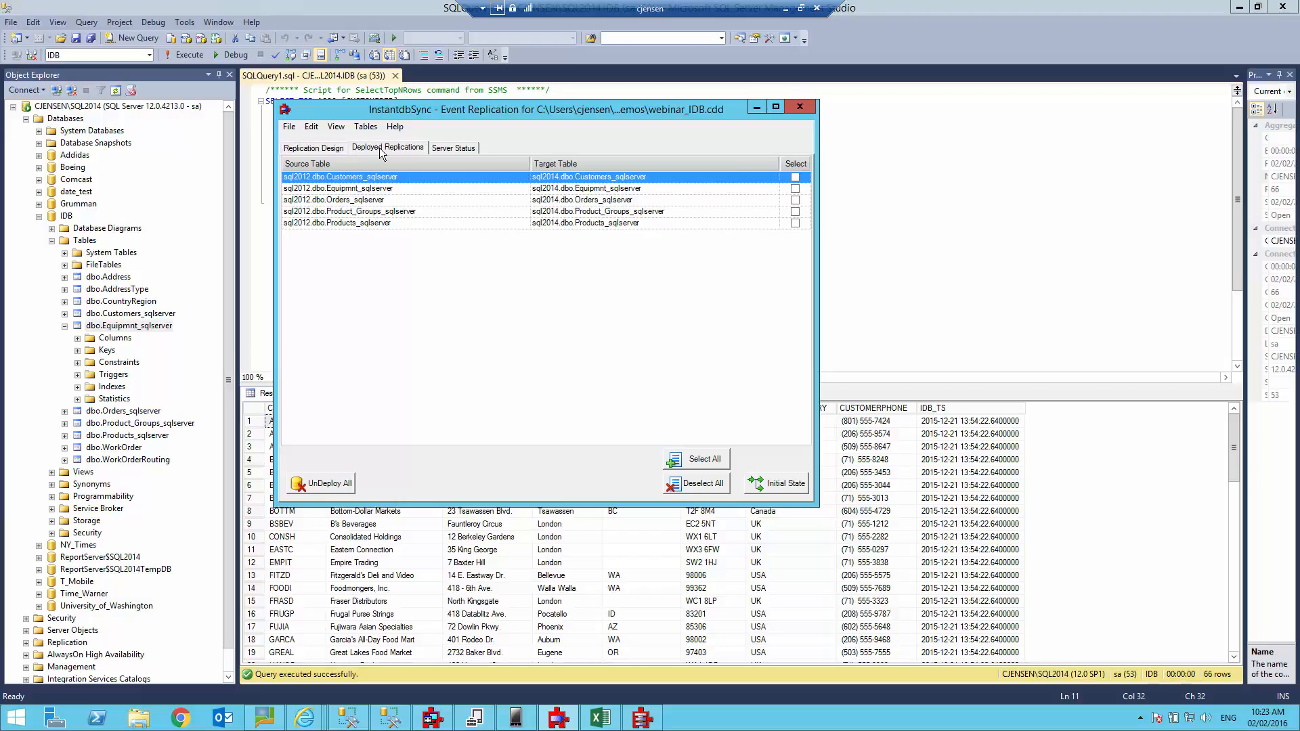
click(444, 149)
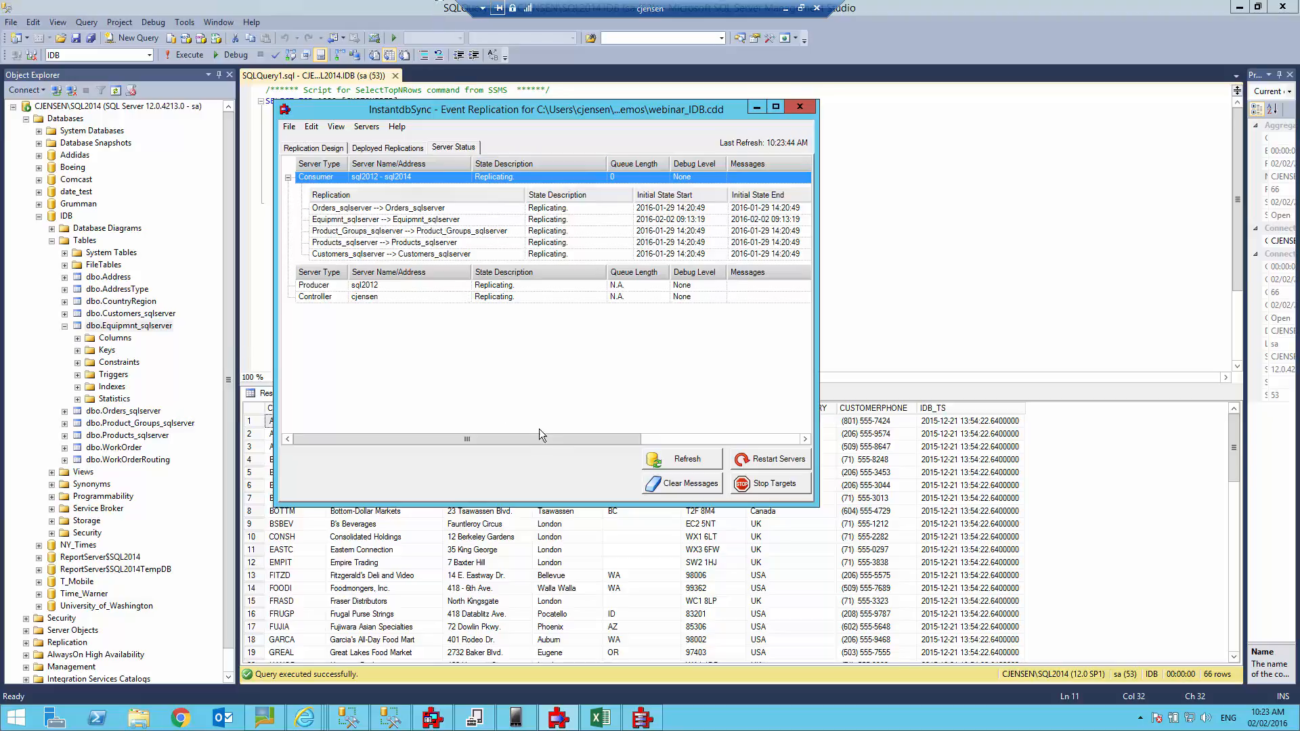
drag(562, 441, 491, 447)
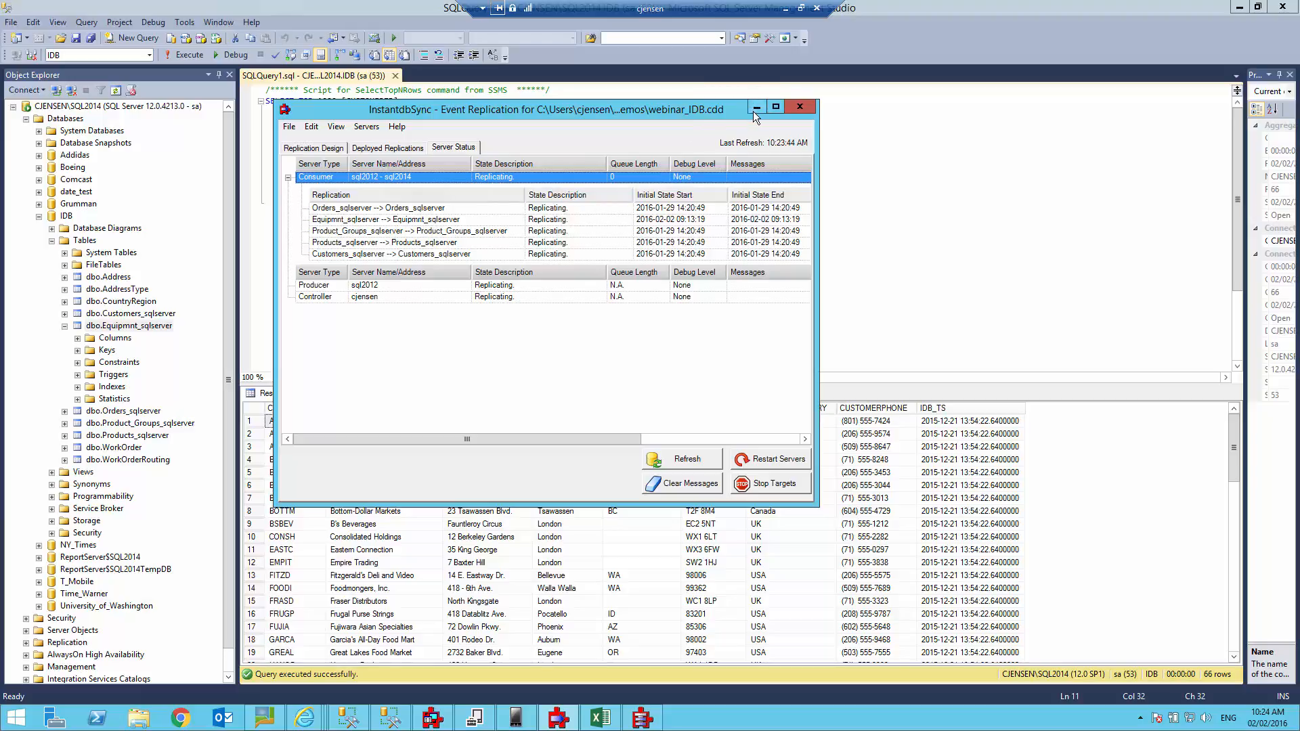
Bring Management Studio forward and cycle through the open windows back to the query window.
click(883, 269)
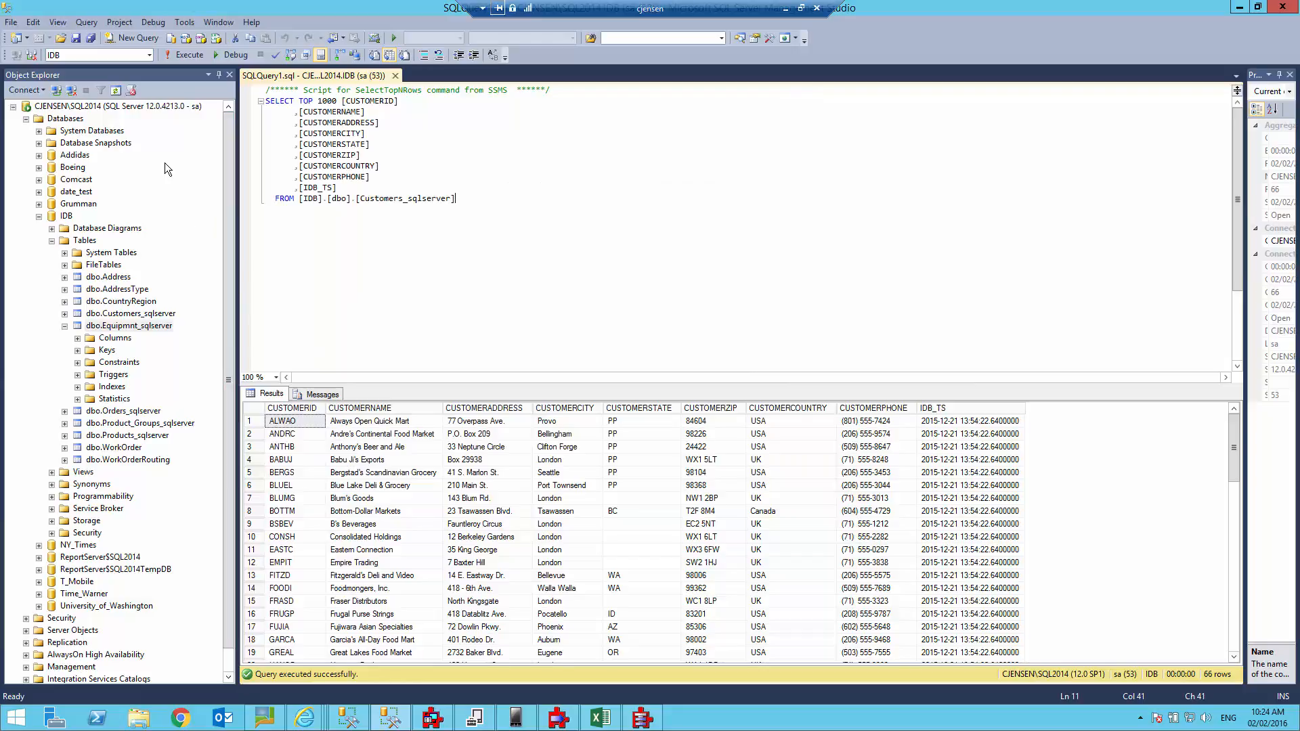
key(alt+Tab)
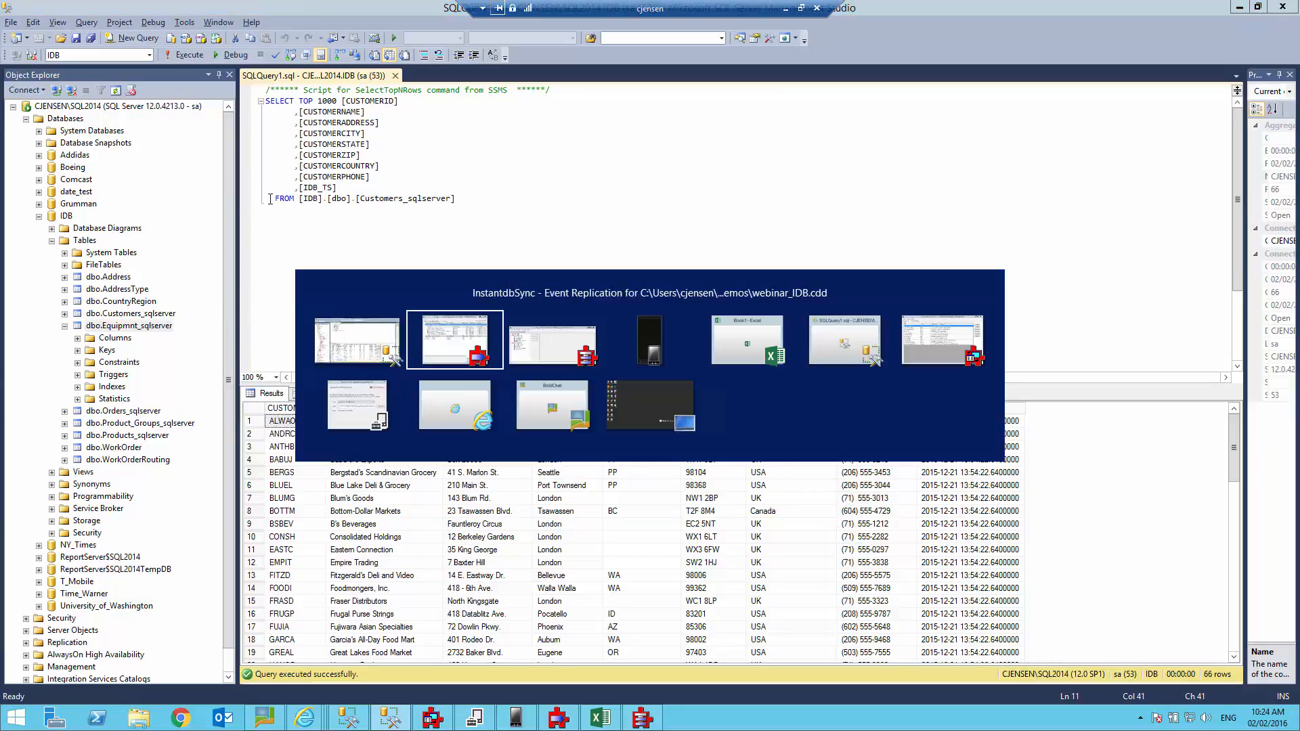
key(alt+Tab)
key(alt+Tab)
key(alt+Tab)
key(alt+Tab)
key(alt+Tab)
key(alt+Tab)
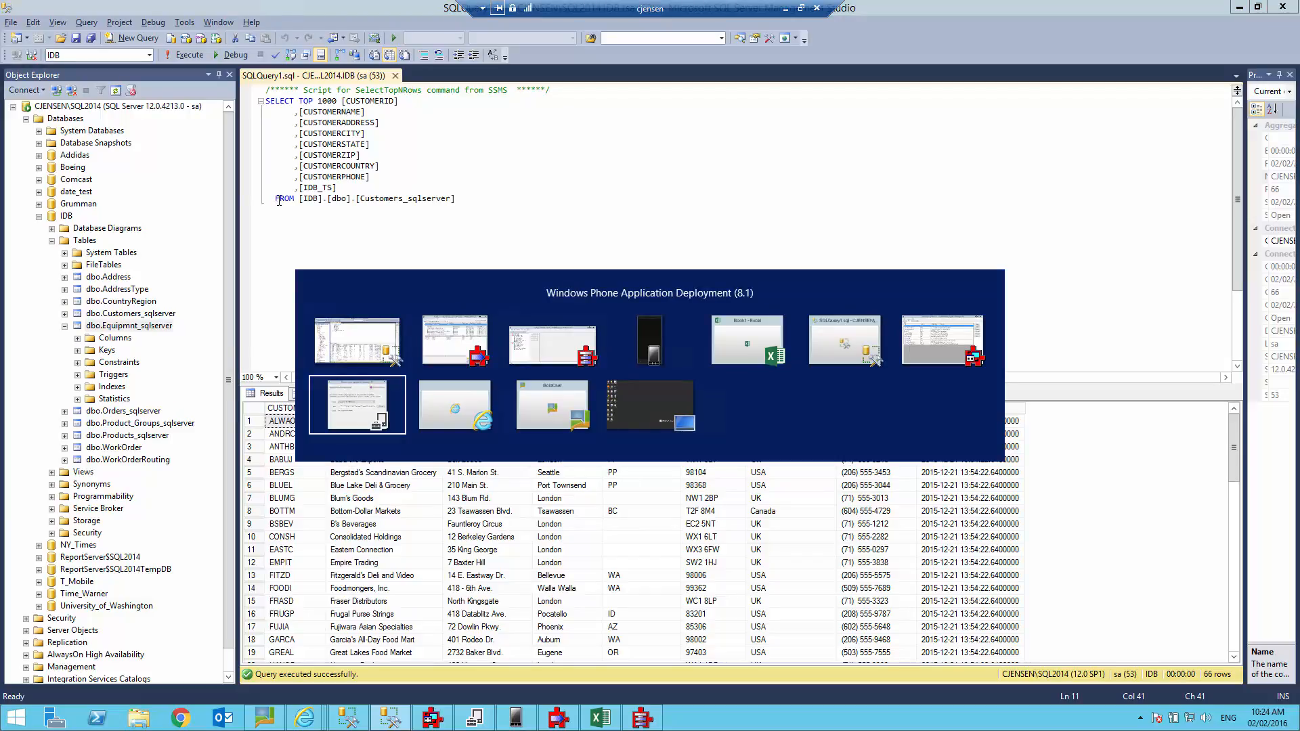
key(alt+Tab)
key(alt+Tab)
key(alt+Tab)
key(alt+Tab)
key(alt+Tab)
key(alt+Tab)
key(alt+Tab)
key(alt+Tab)
key(alt+Tab)
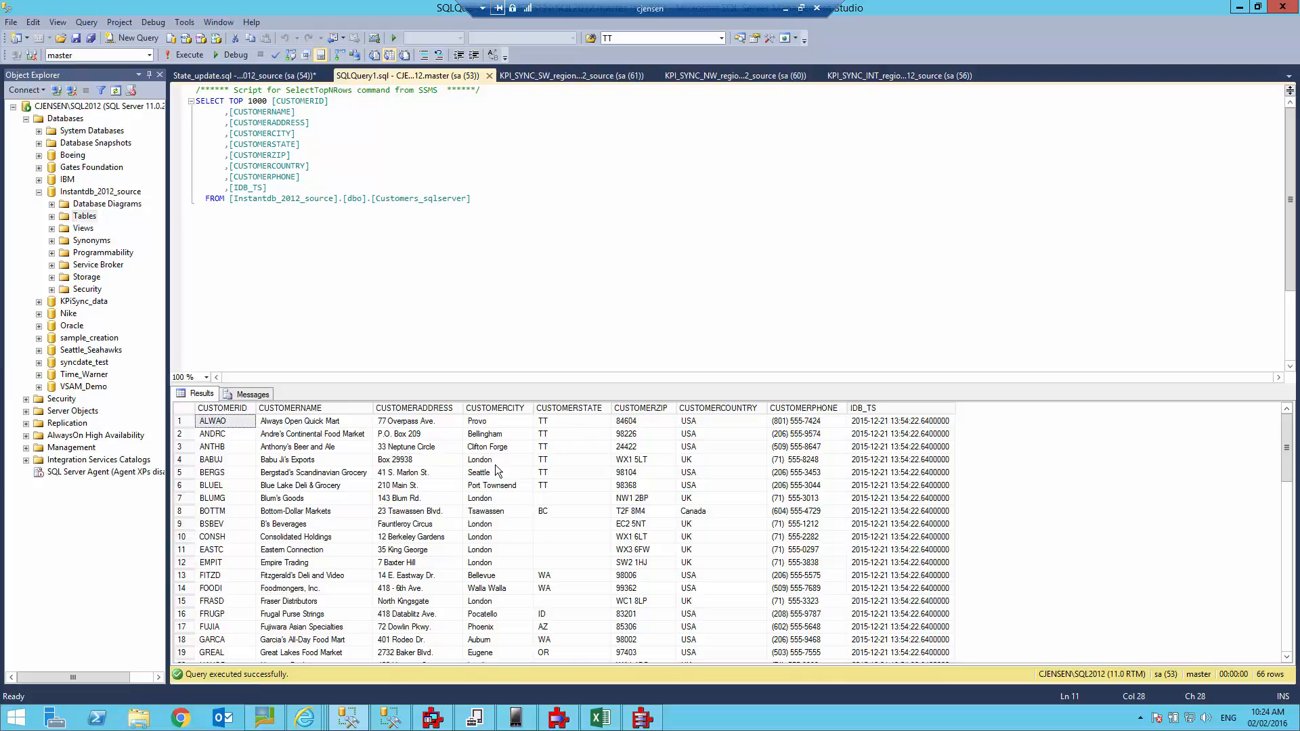
key(alt+Tab)
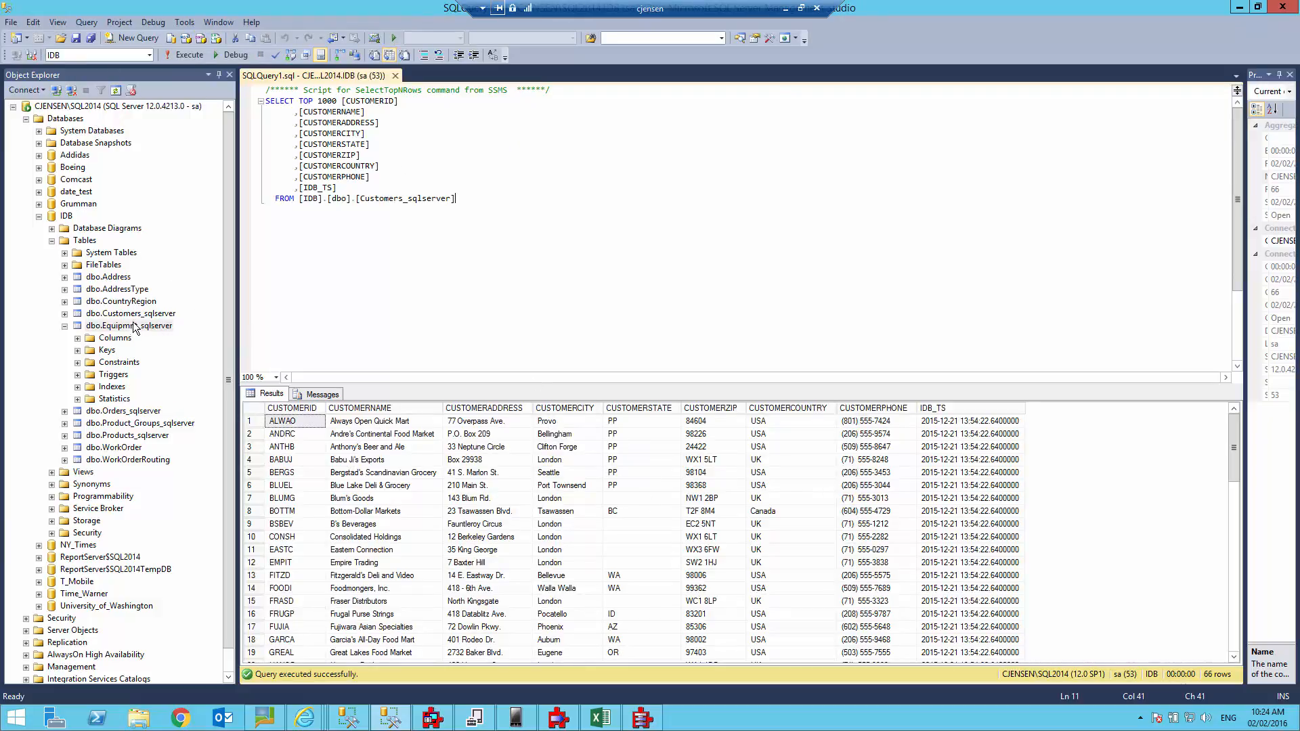
Re-run the IDB Customers_sqlserver query, then switch to the SQL2012 source query showing state TT.
click(121, 315)
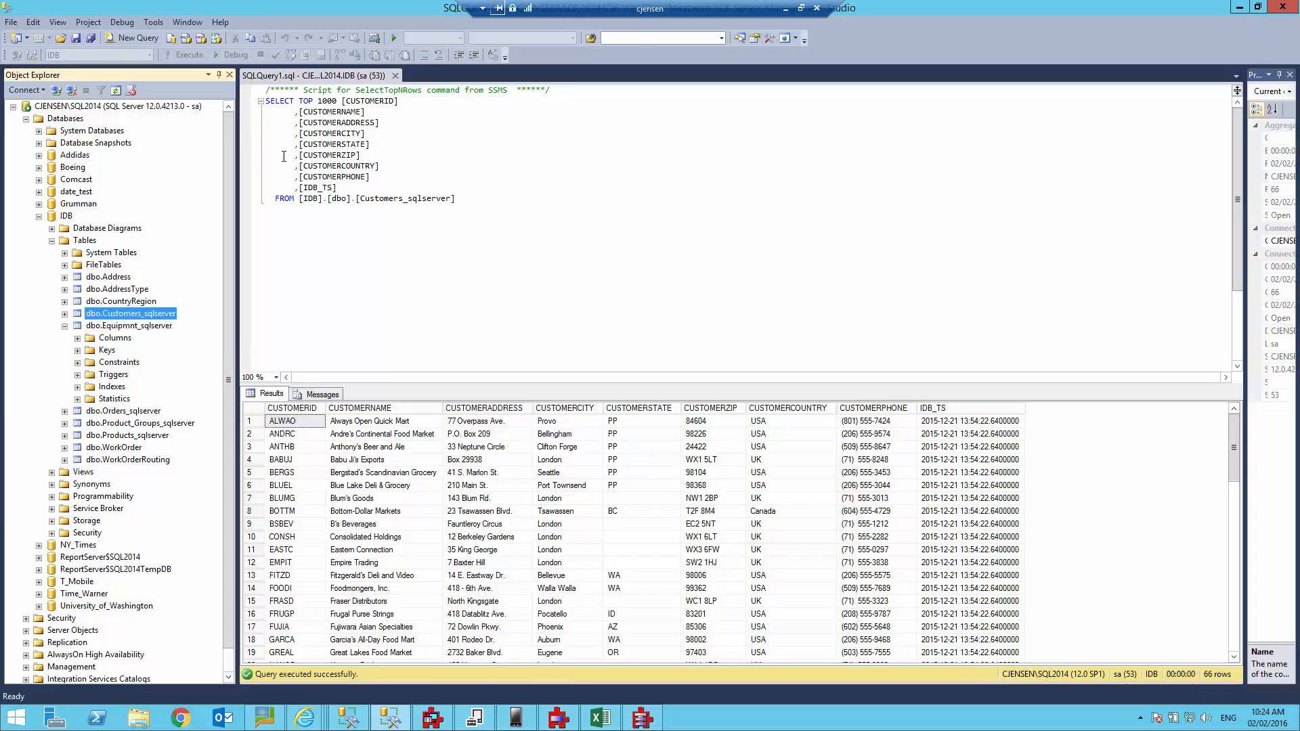
click(313, 257)
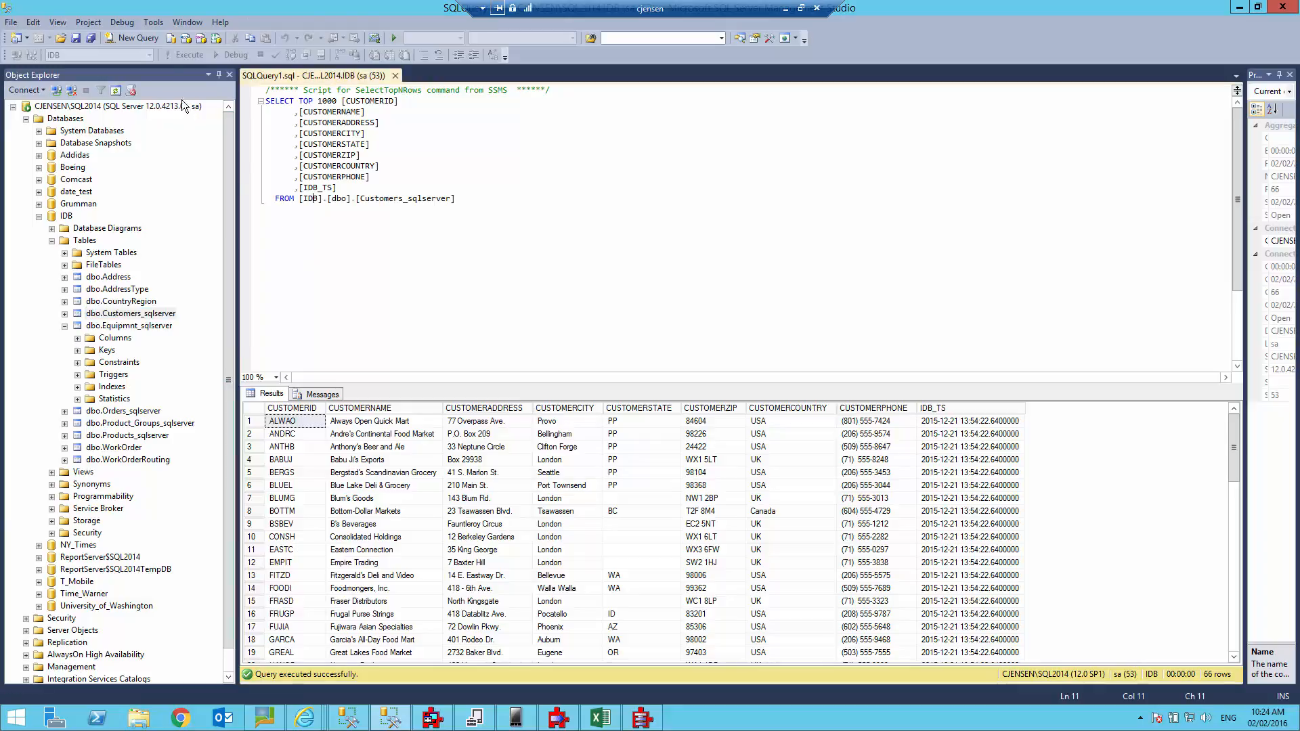
click(181, 53)
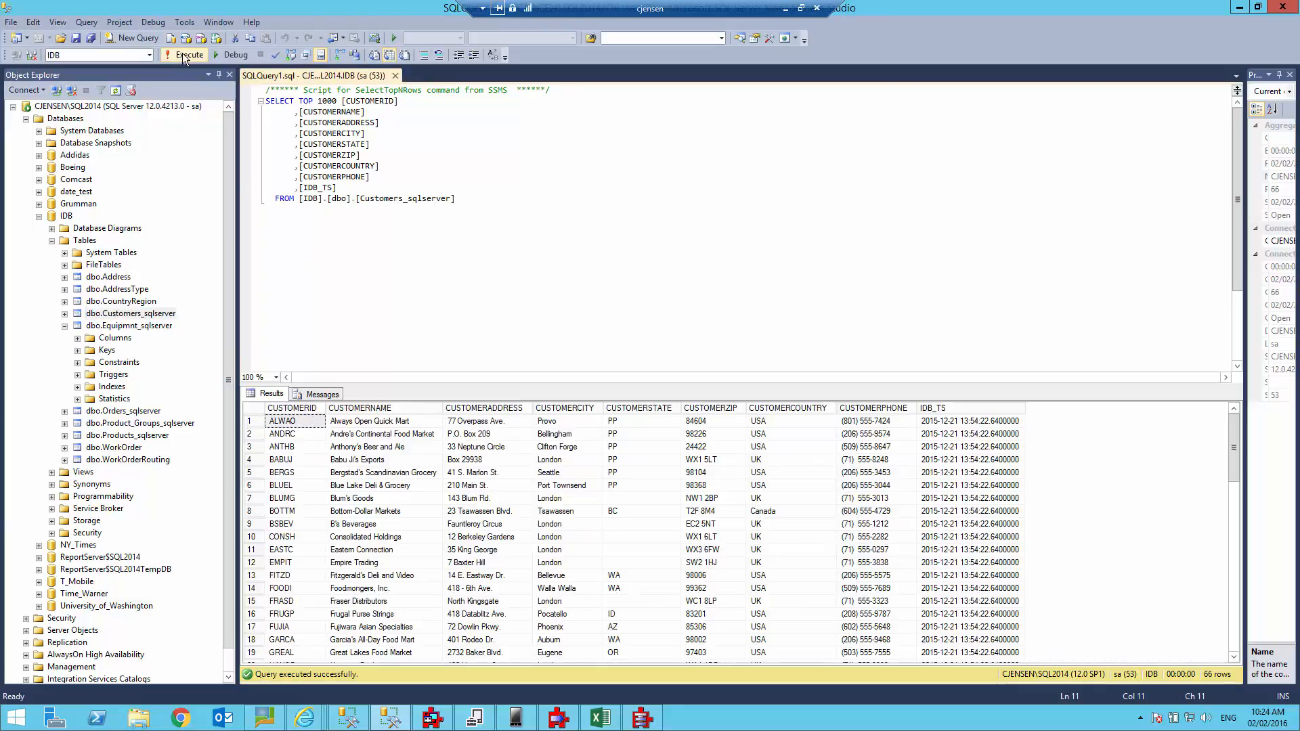
key(alt+Tab)
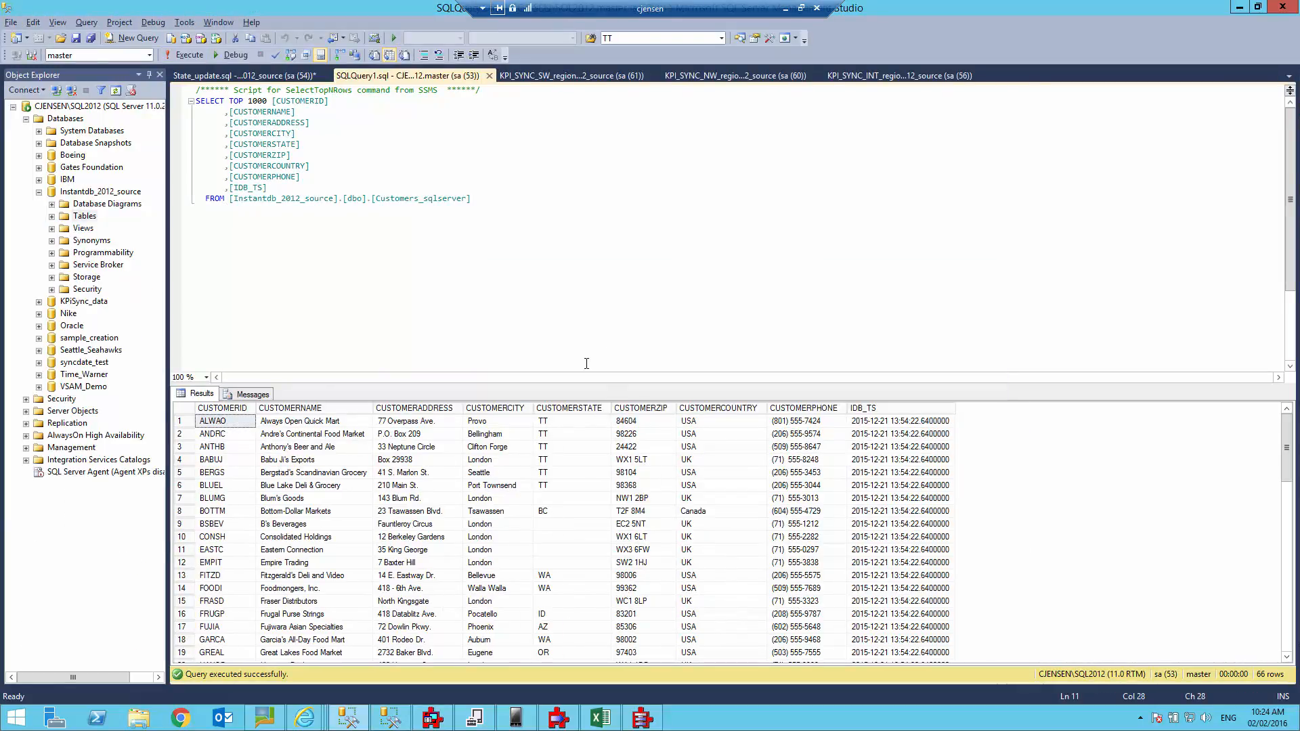
key(alt+Tab)
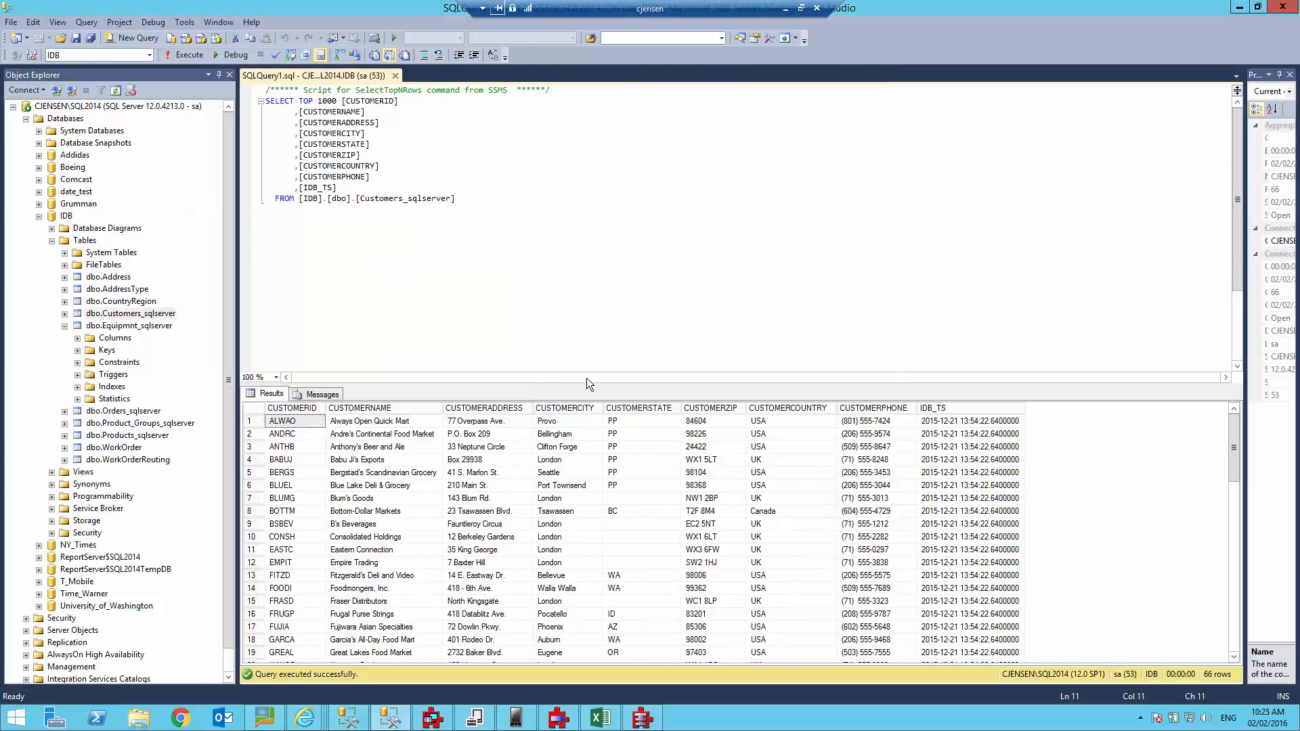
key(alt+Tab)
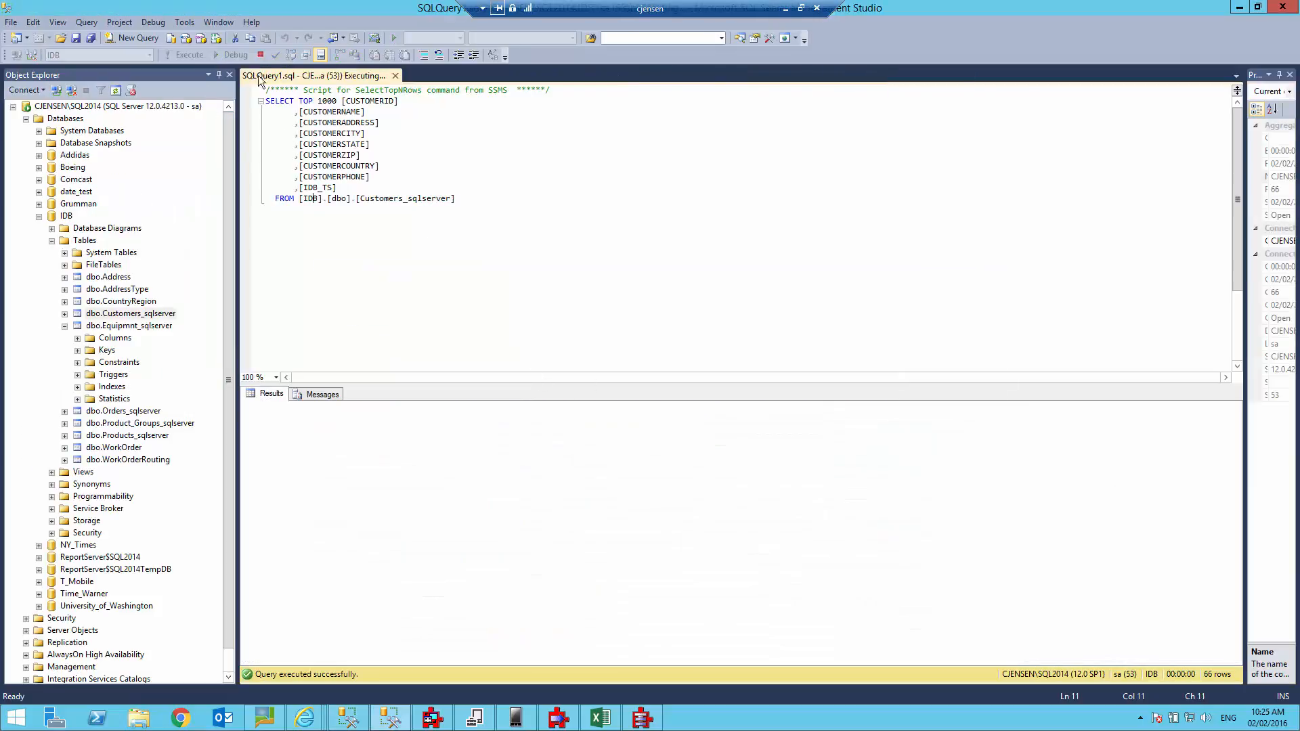
key(alt+Tab)
key(alt+Tab)
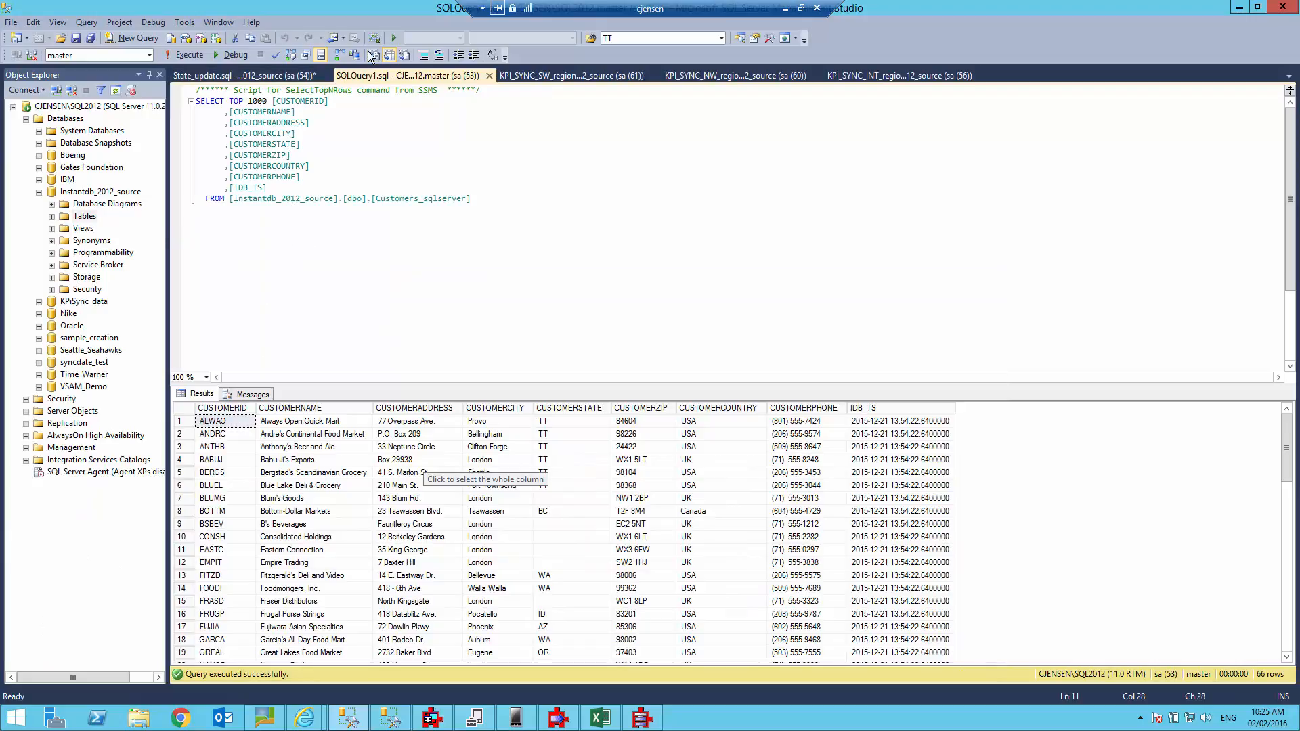
Run the State_update.sql PP updates and re-run the source Customers query to confirm PP.
click(246, 76)
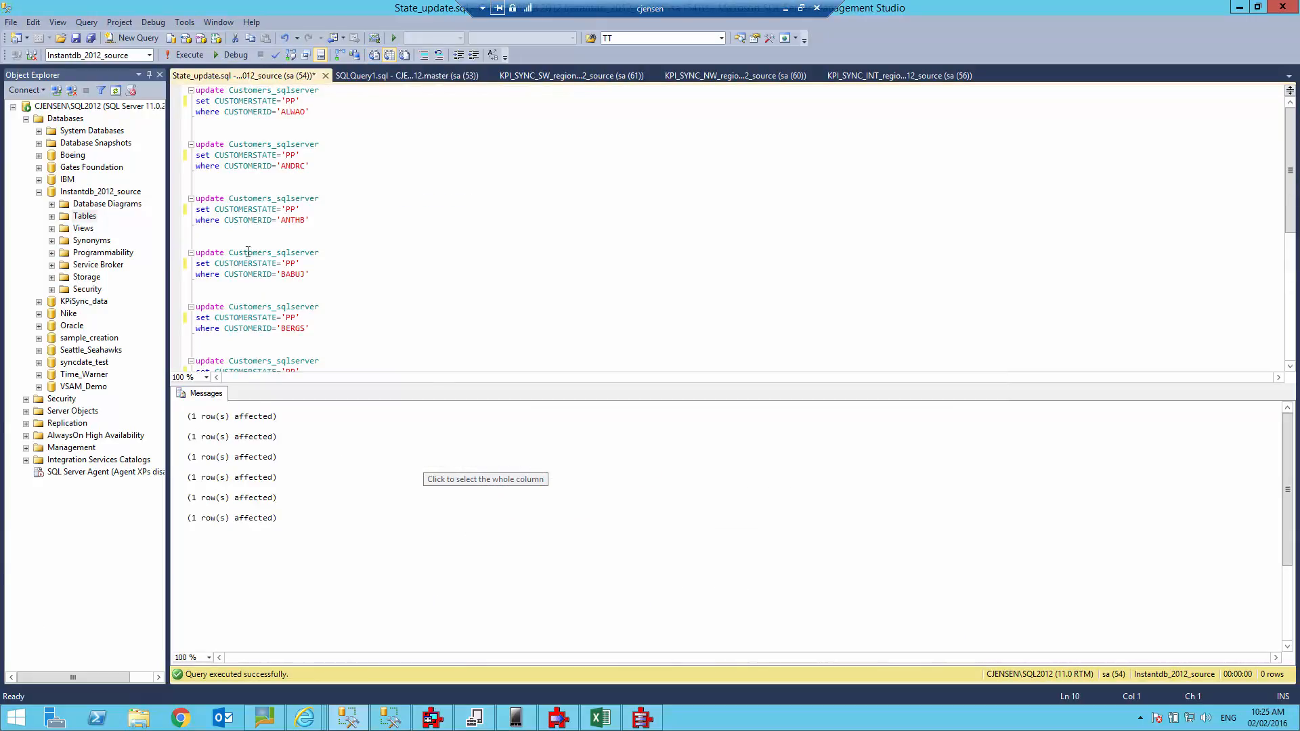
click(183, 54)
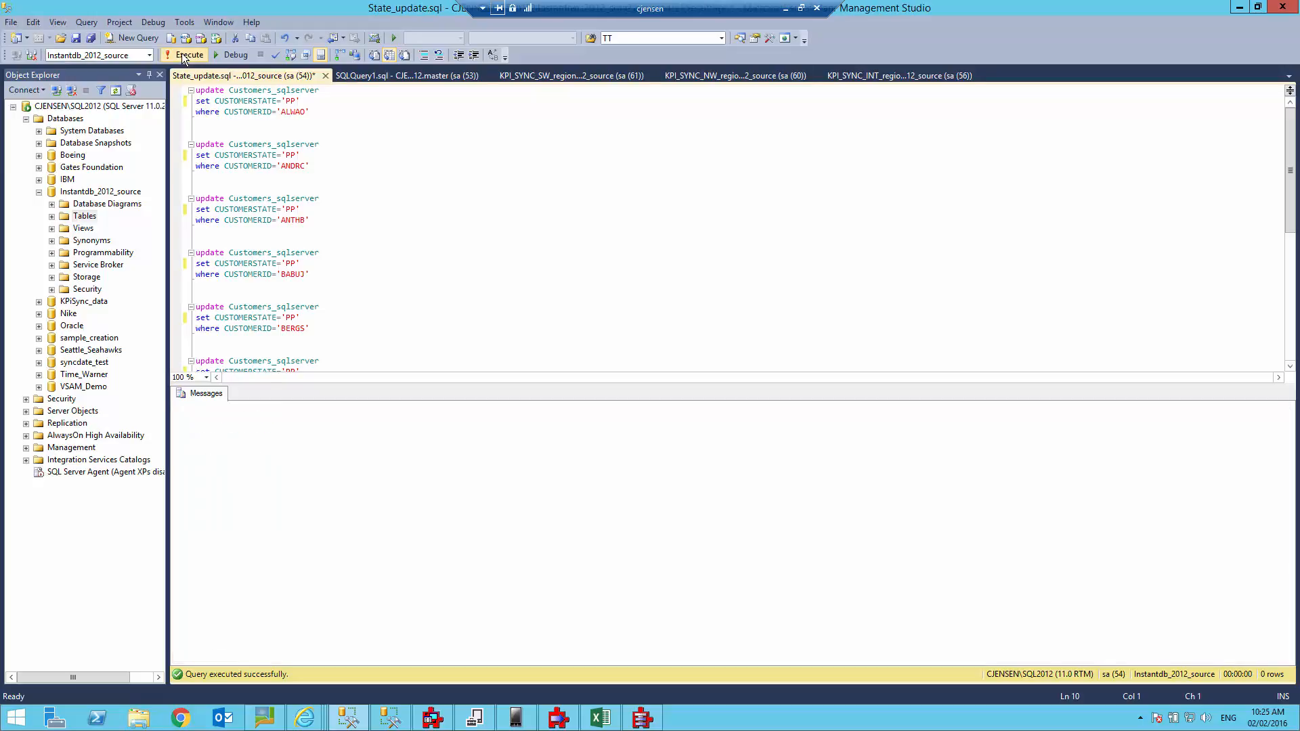
click(375, 75)
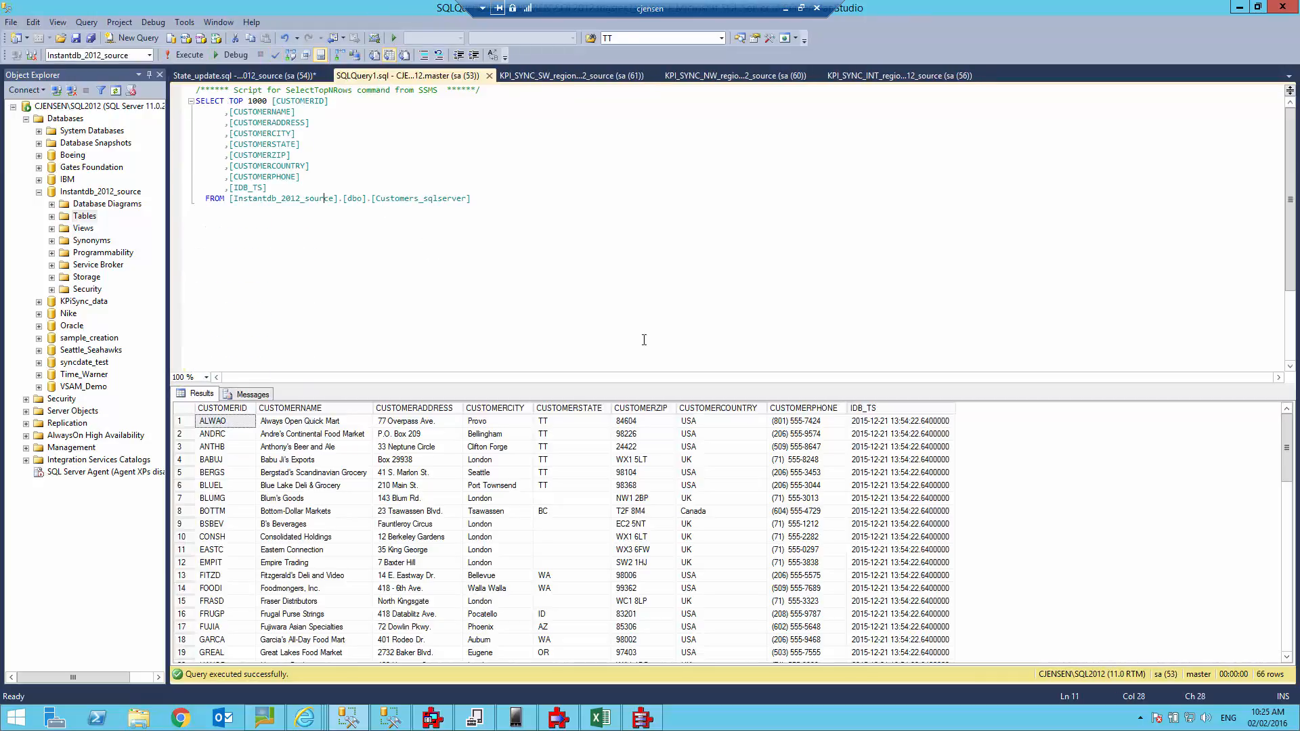
click(183, 54)
Re-run the IDB customer query for comparison, then return to State_update.sql on the source server.
key(alt+Tab)
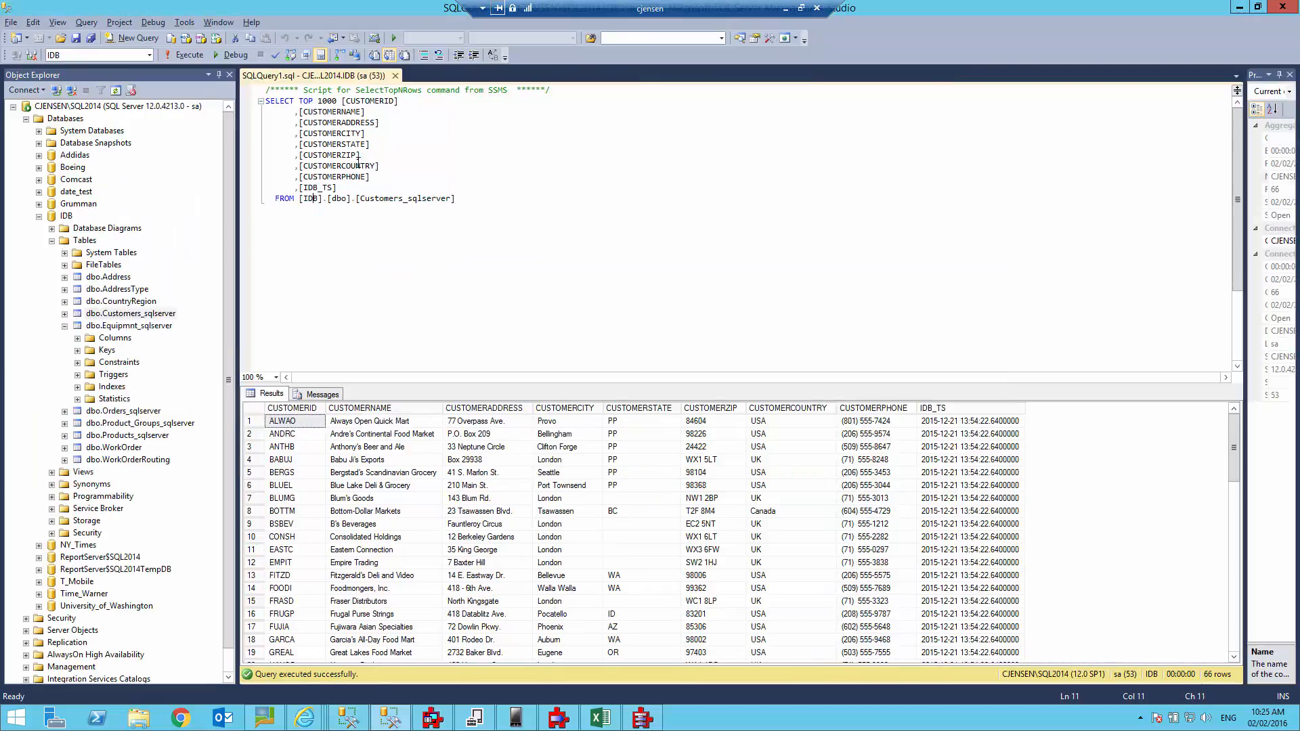
click(189, 54)
key(alt+Tab)
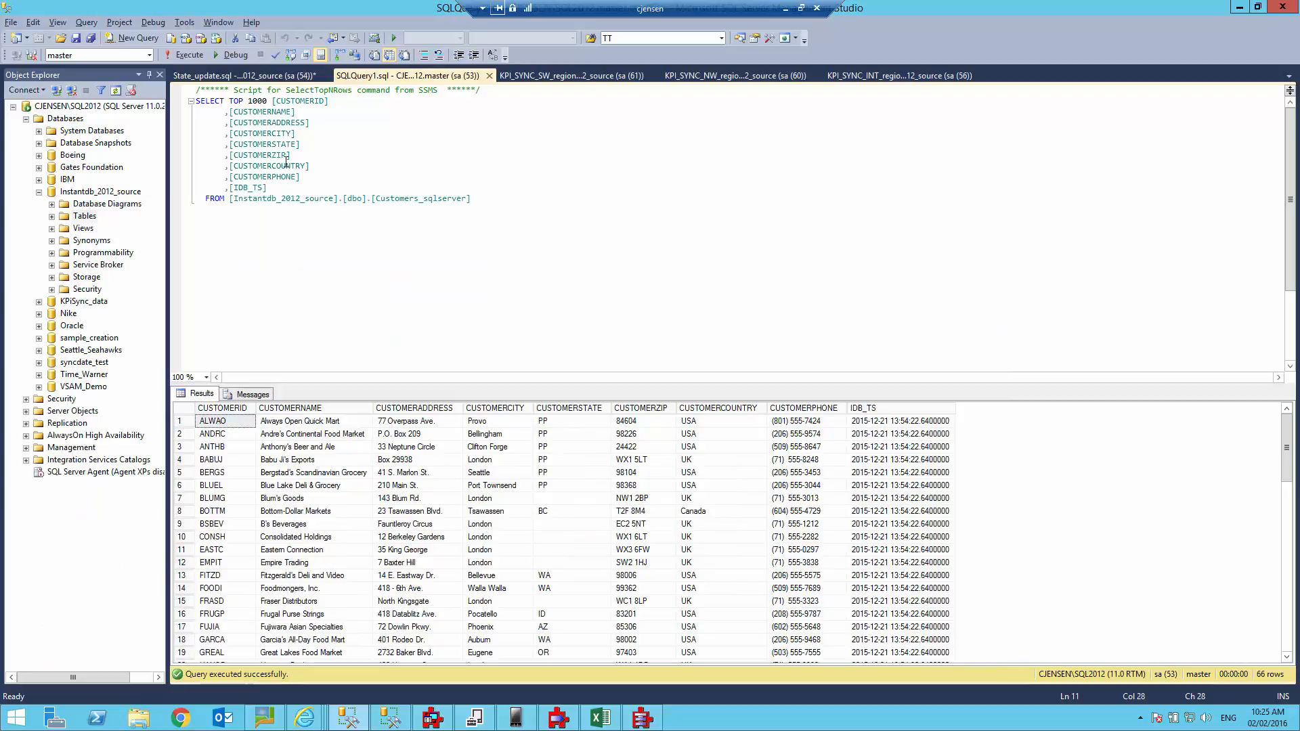
click(298, 77)
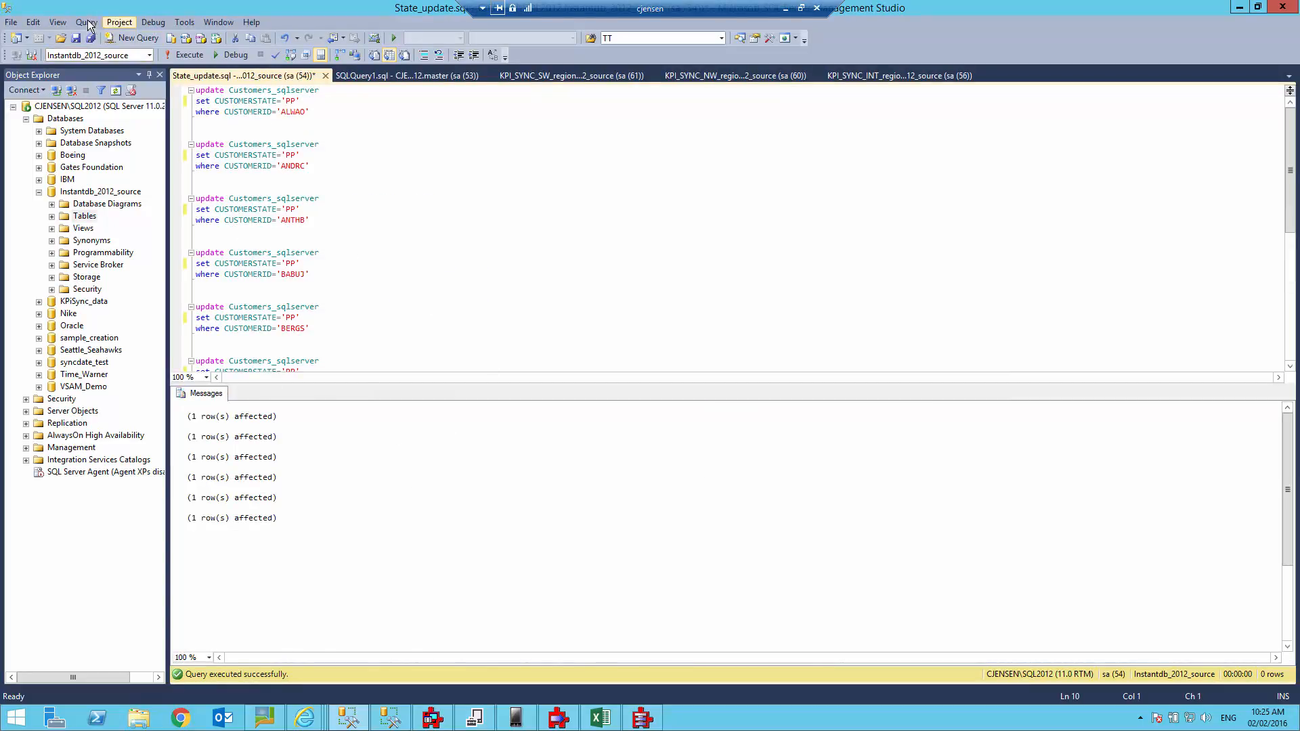
Start a Quick Replace in State_update.sql that finds PP and replaces it with II.
click(34, 23)
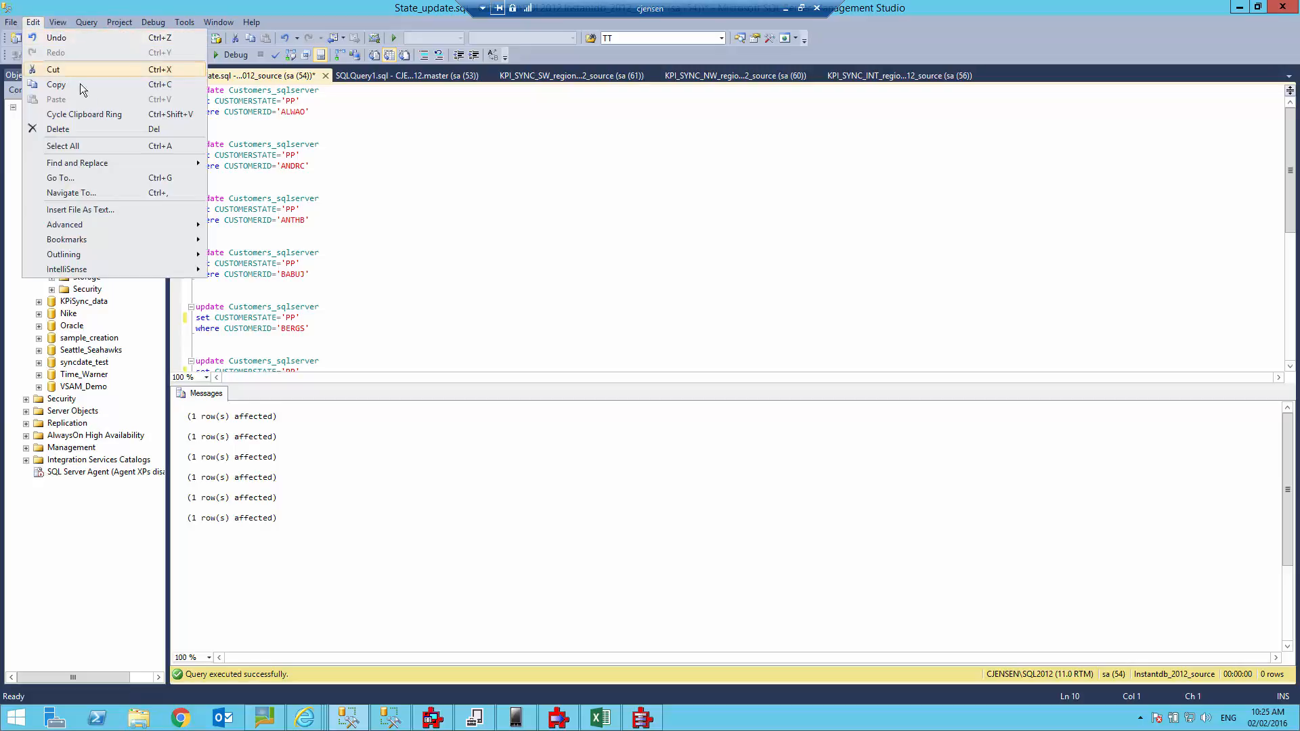
mouse_move(103, 163)
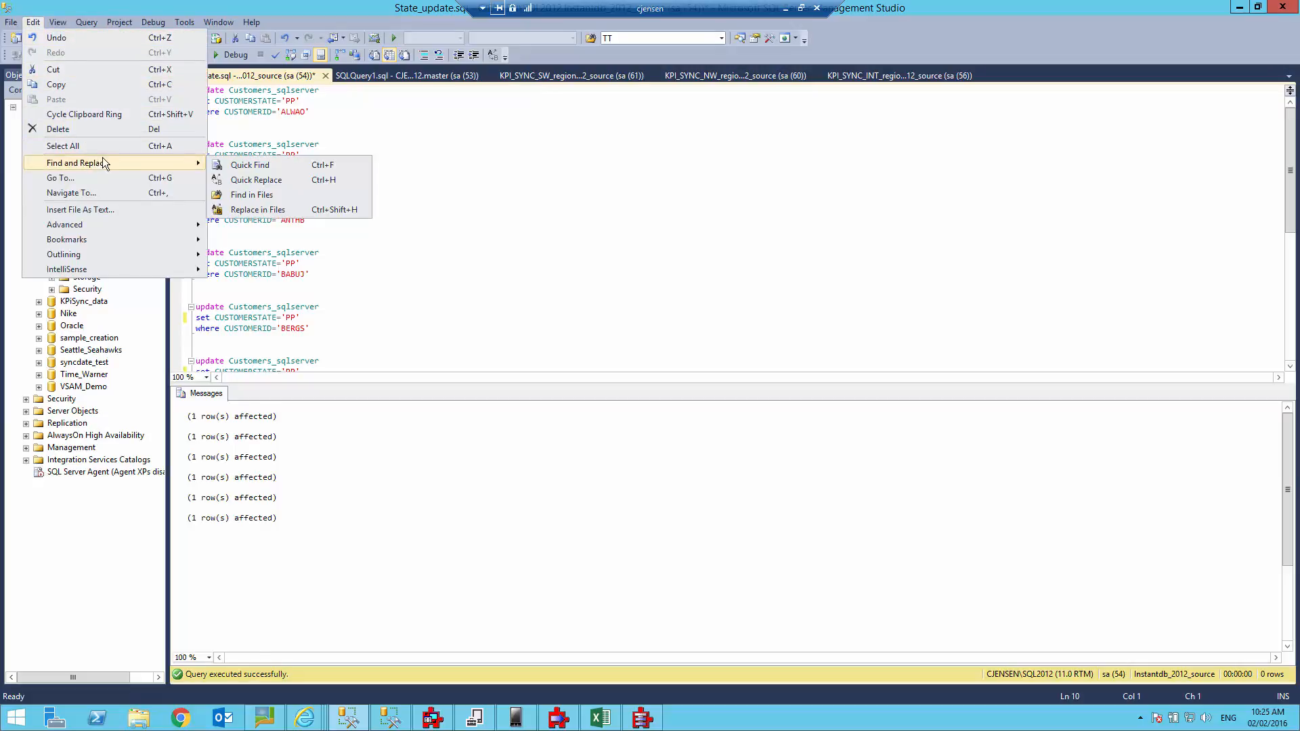
click(270, 180)
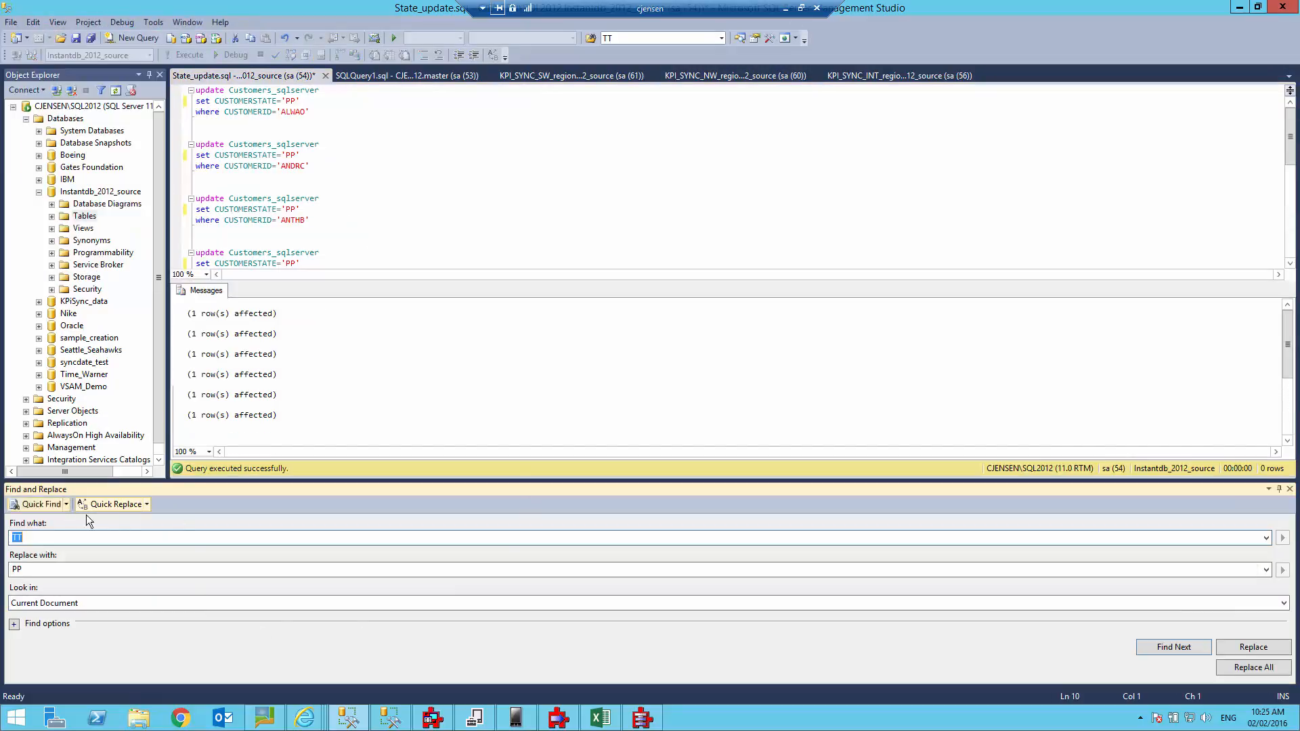
text(PP)
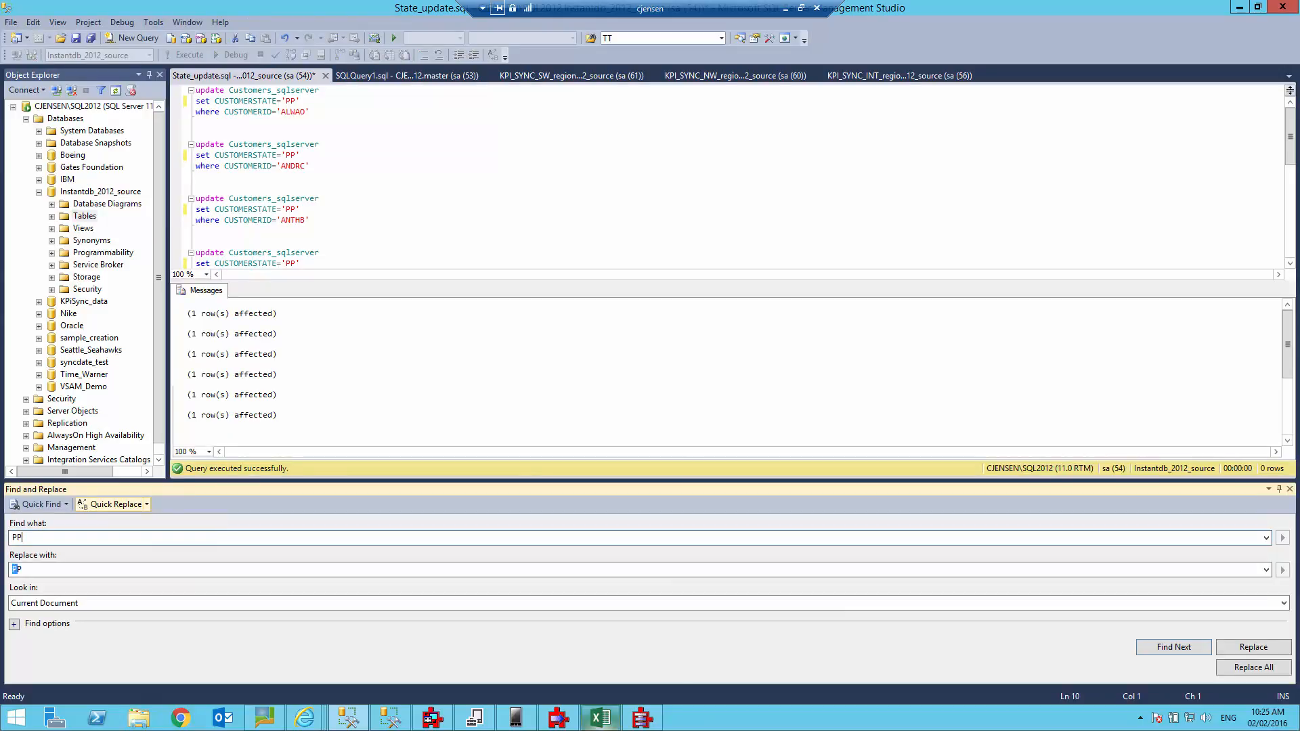
key(Tab)
mouse_move(600, 717)
text(II)
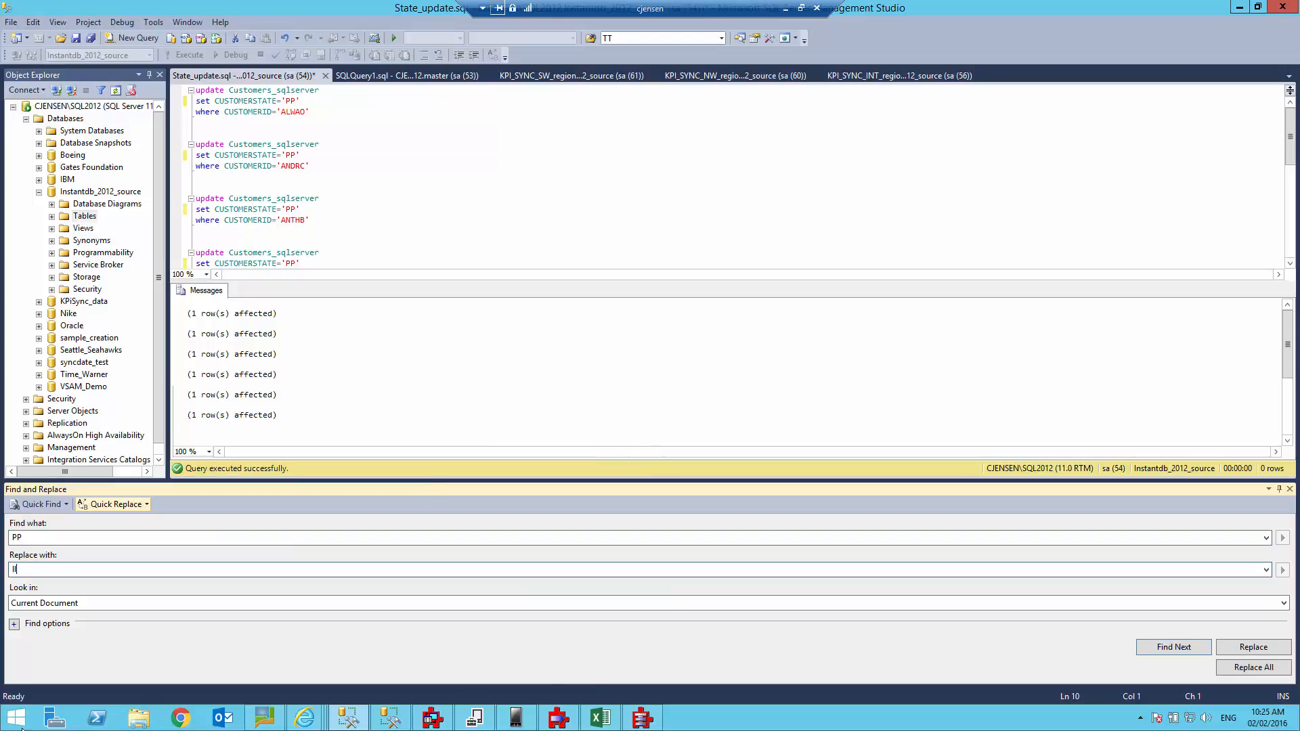
Replace all PP with II in the script and run the six updates against the source.
click(1249, 668)
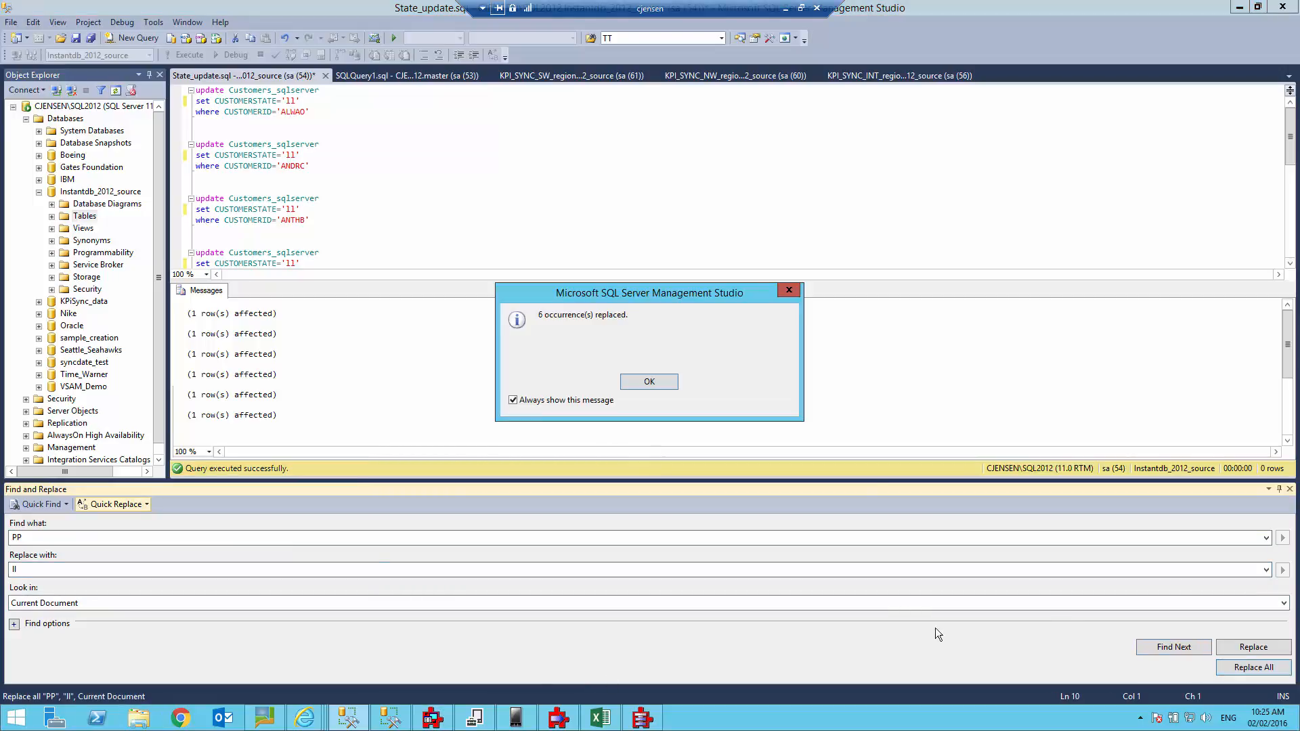
click(652, 382)
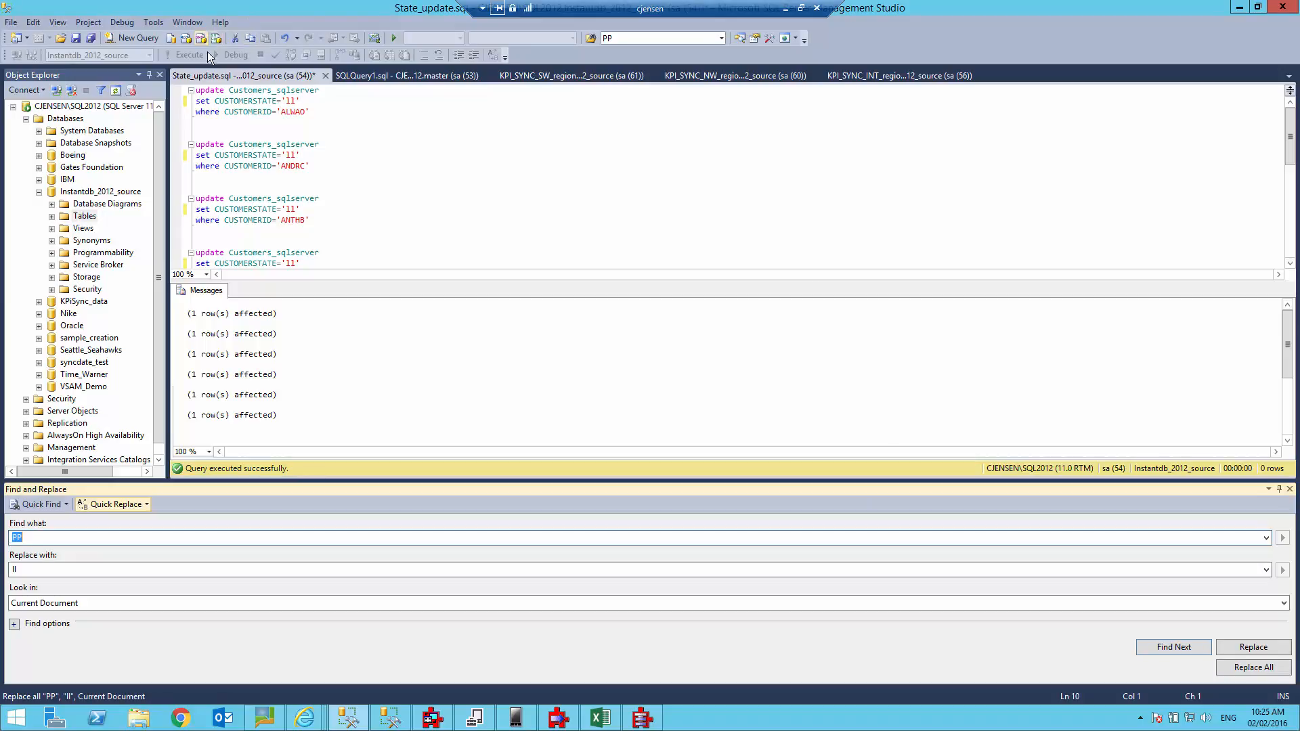
click(354, 131)
click(198, 57)
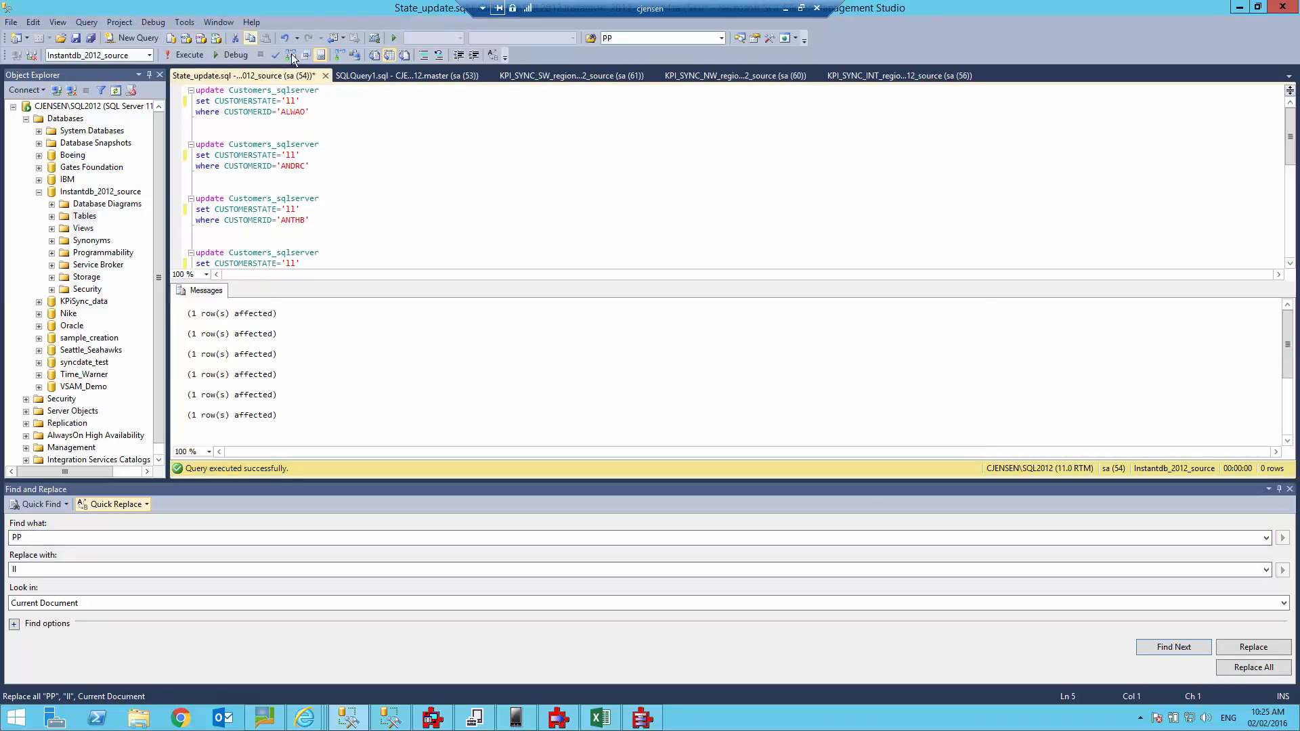
Re-run the source customer SELECT to check the II states.
click(396, 76)
click(580, 256)
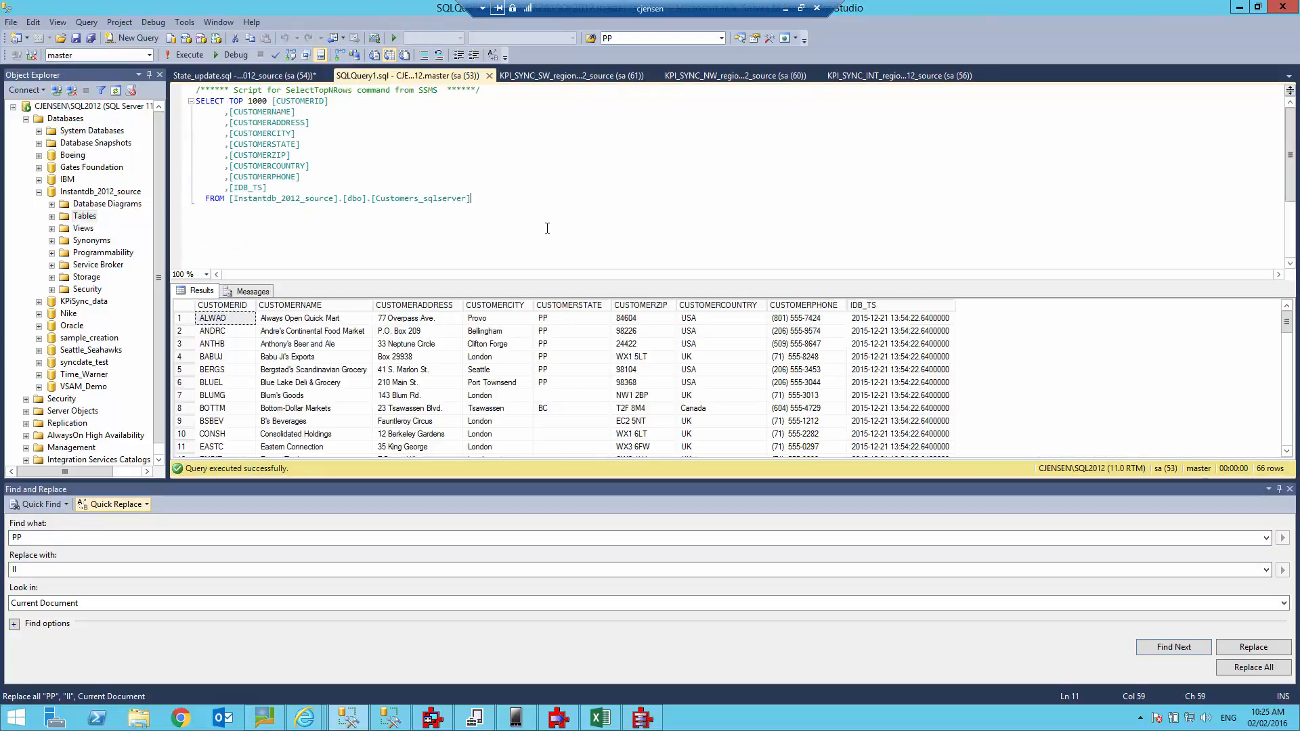
click(180, 56)
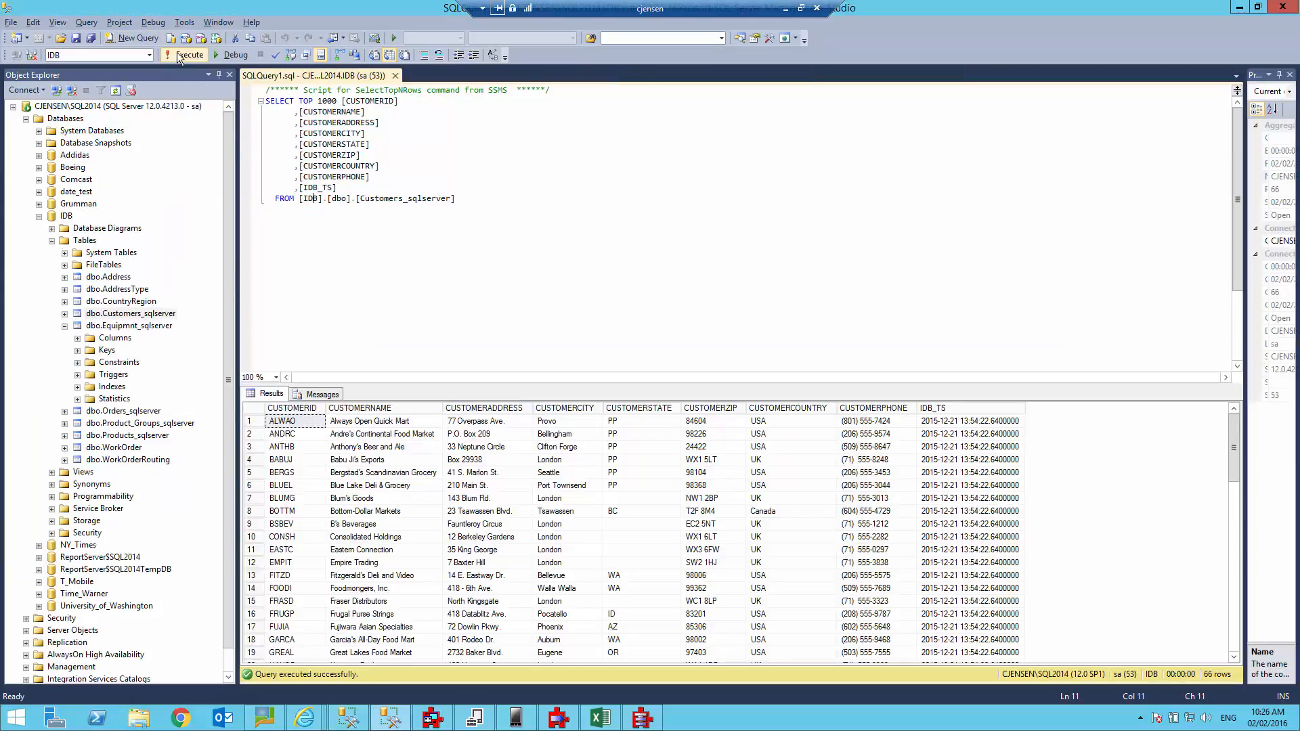
Re-run the IDB customer query to confirm II replicated, then switch to Book1 in Excel.
click(182, 54)
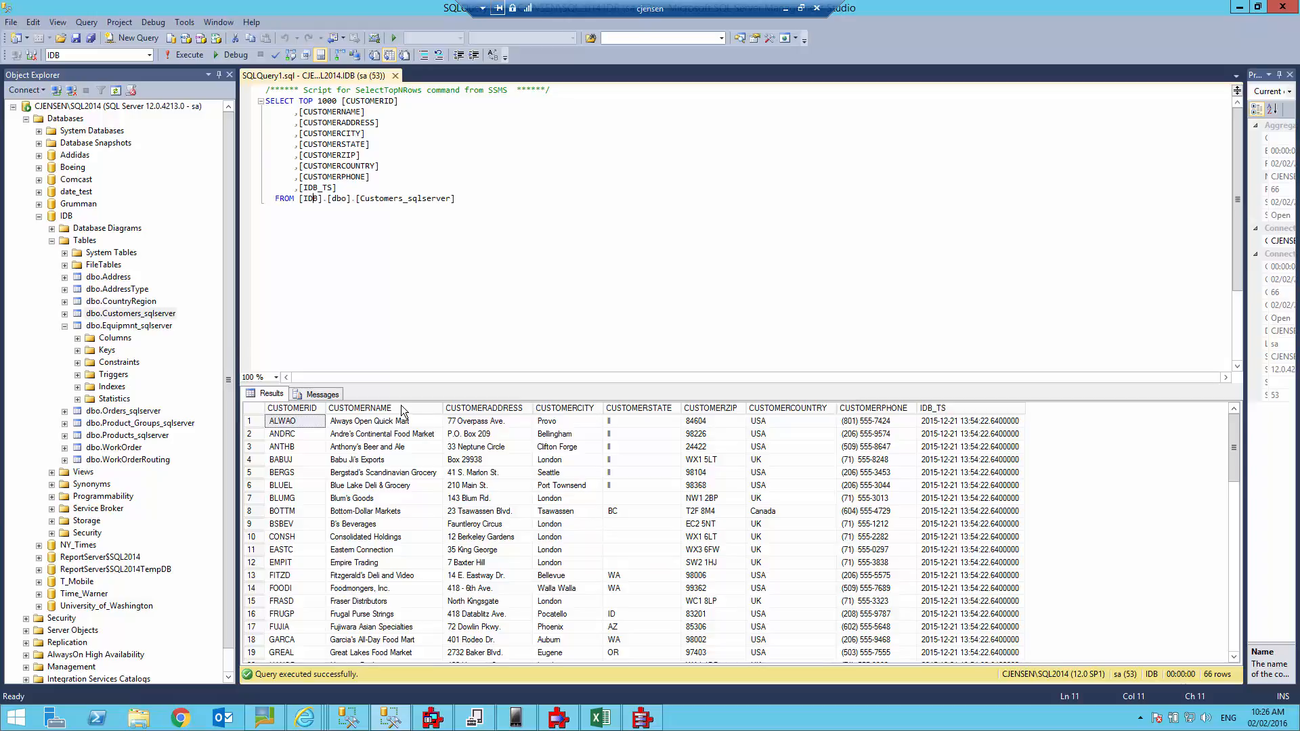
key(alt+Tab)
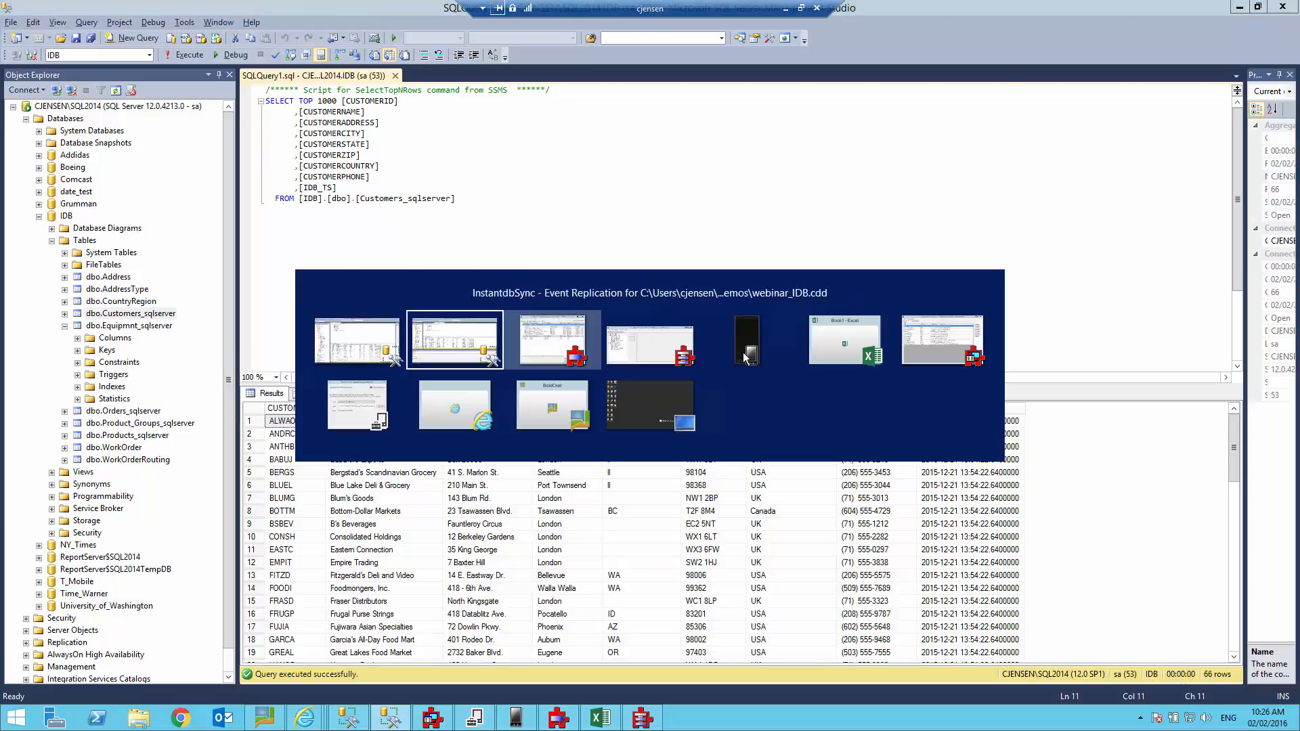
key(Tab)
key(Tab)
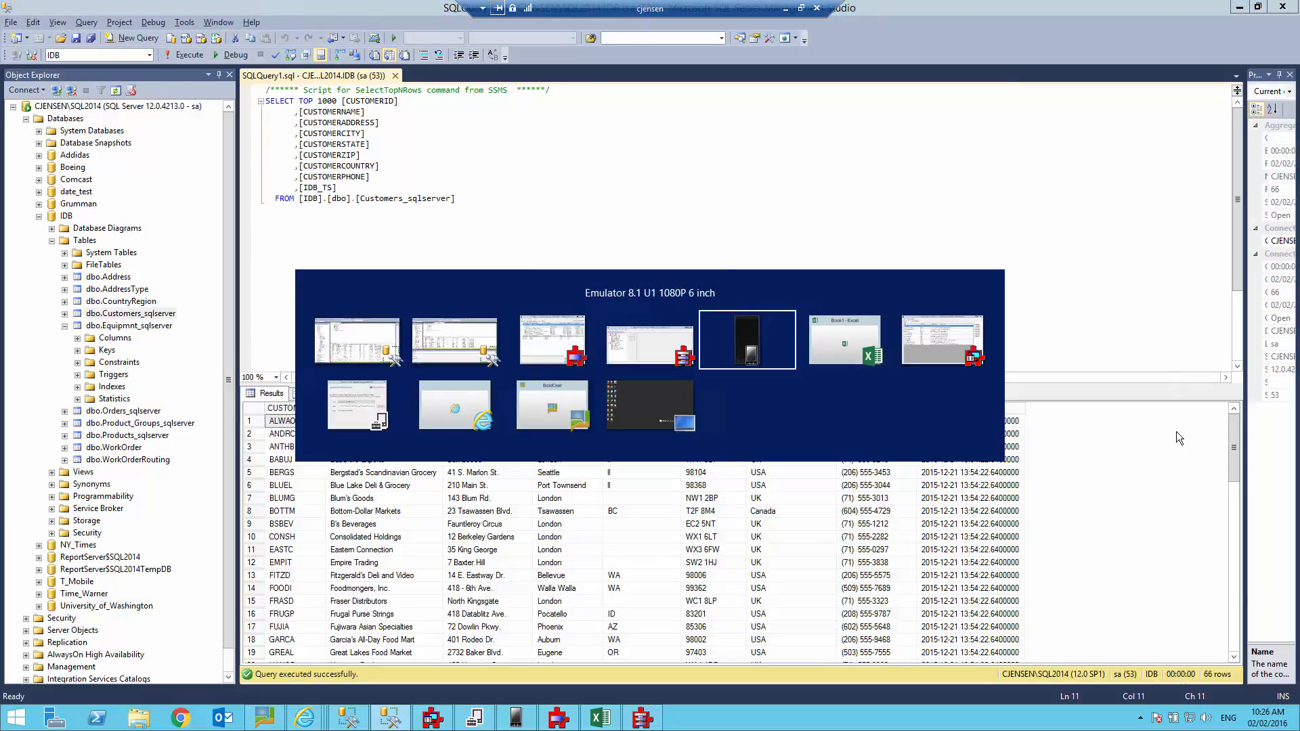
key(Tab)
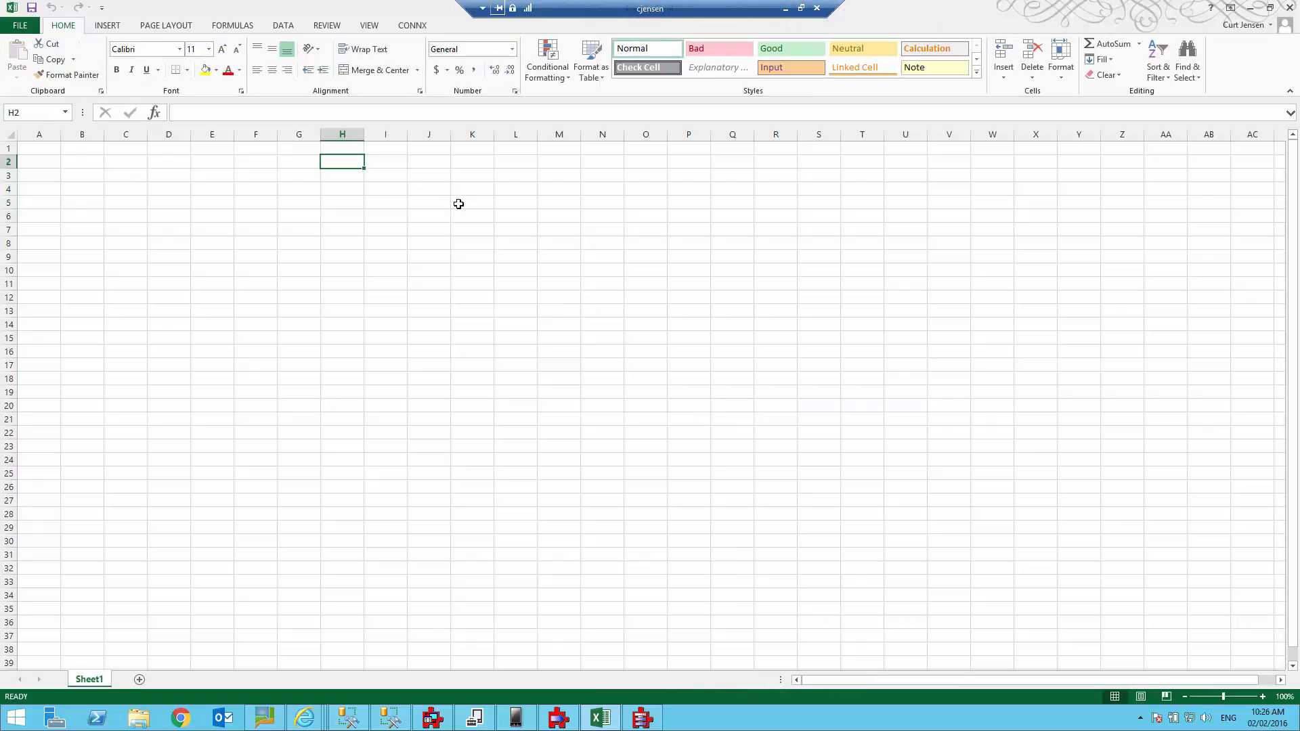
Load CONNX_Customers_sqlserver from the CONNX tab into the sheet, then return to Management Studio.
click(421, 28)
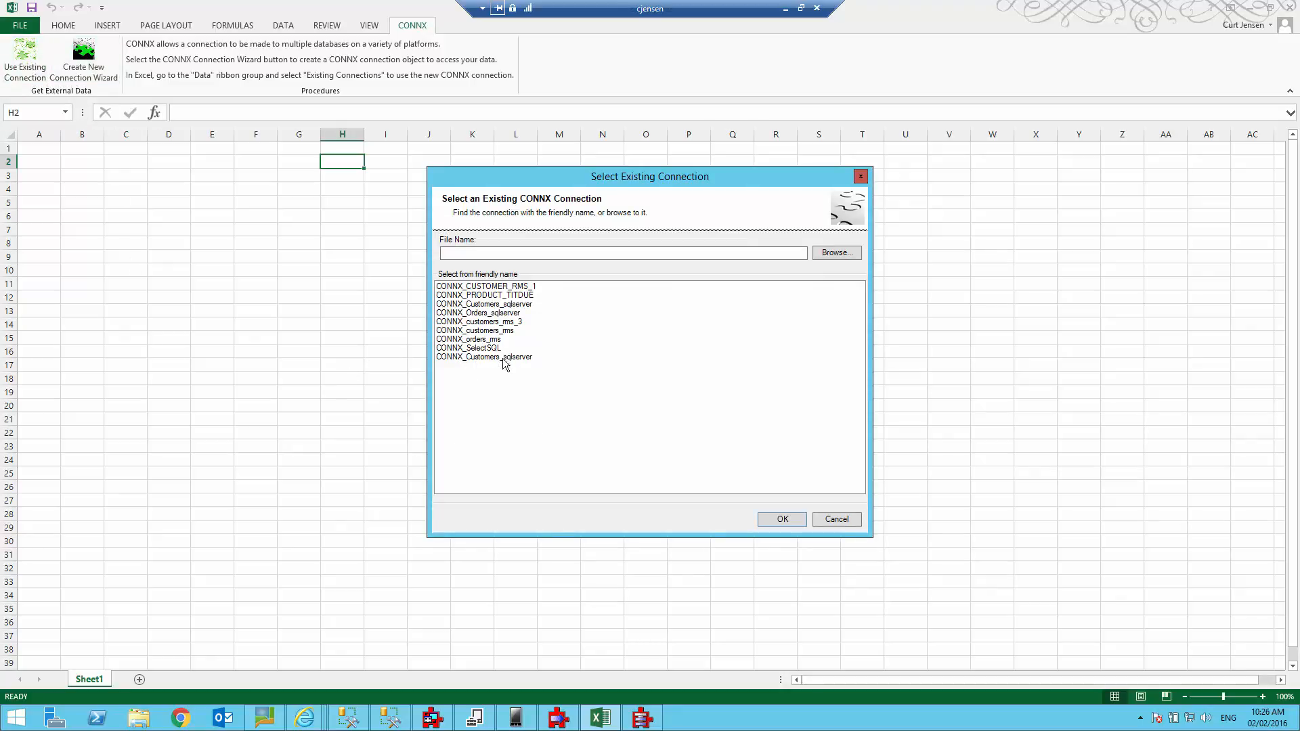
double_click(505, 357)
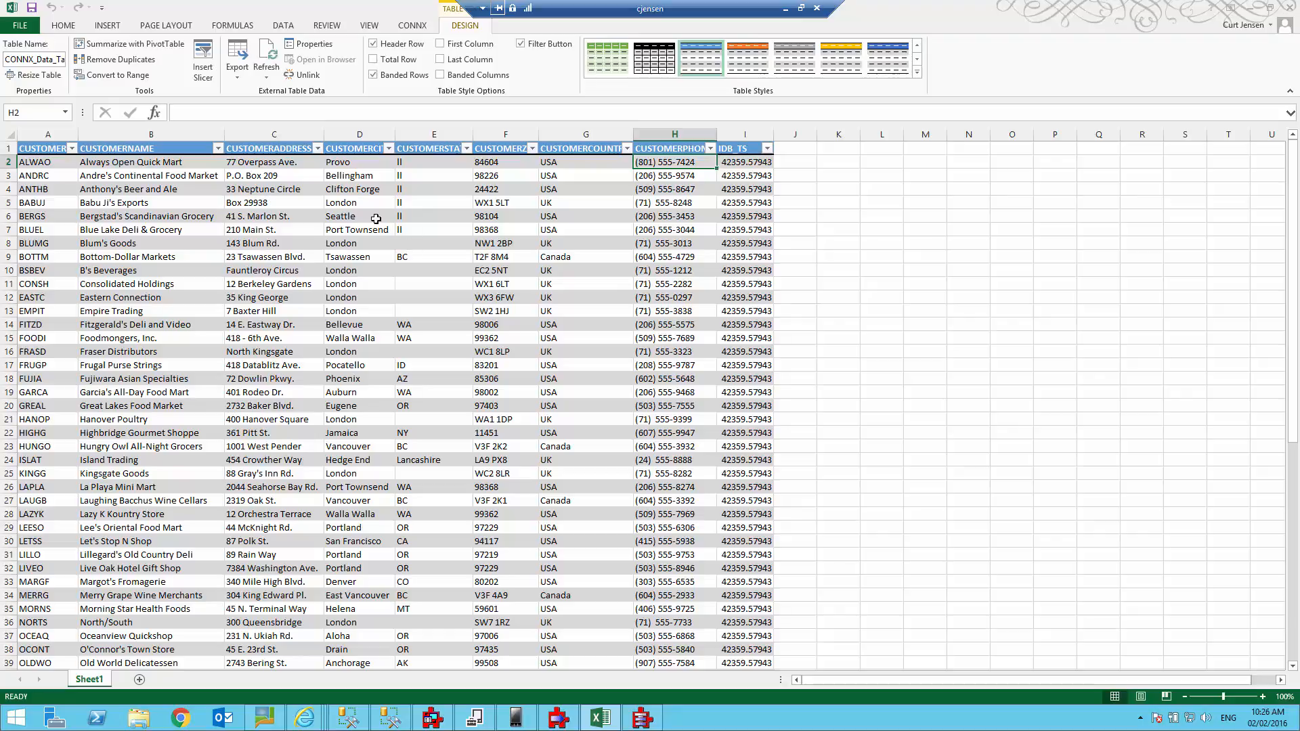
key(alt+Tab)
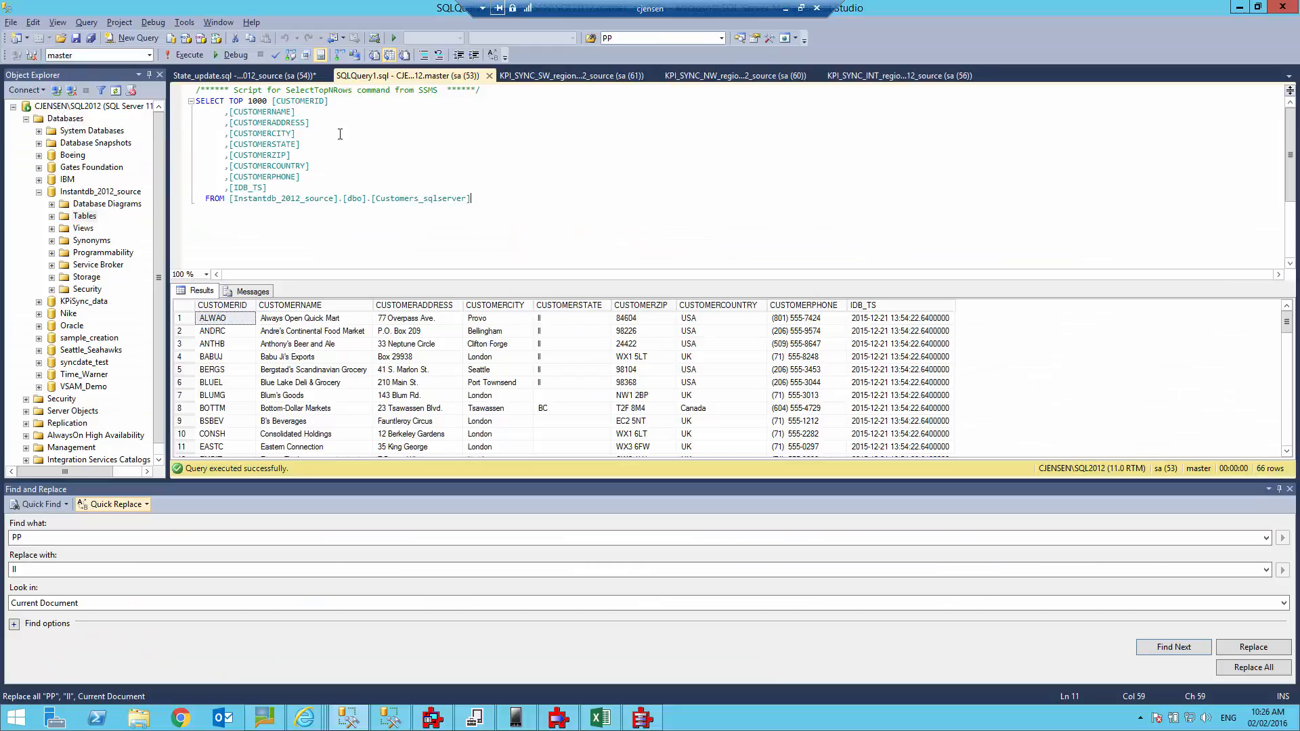
Set the replace fields to LL and QQ, run the update script, and re-run the source SELECT.
click(264, 75)
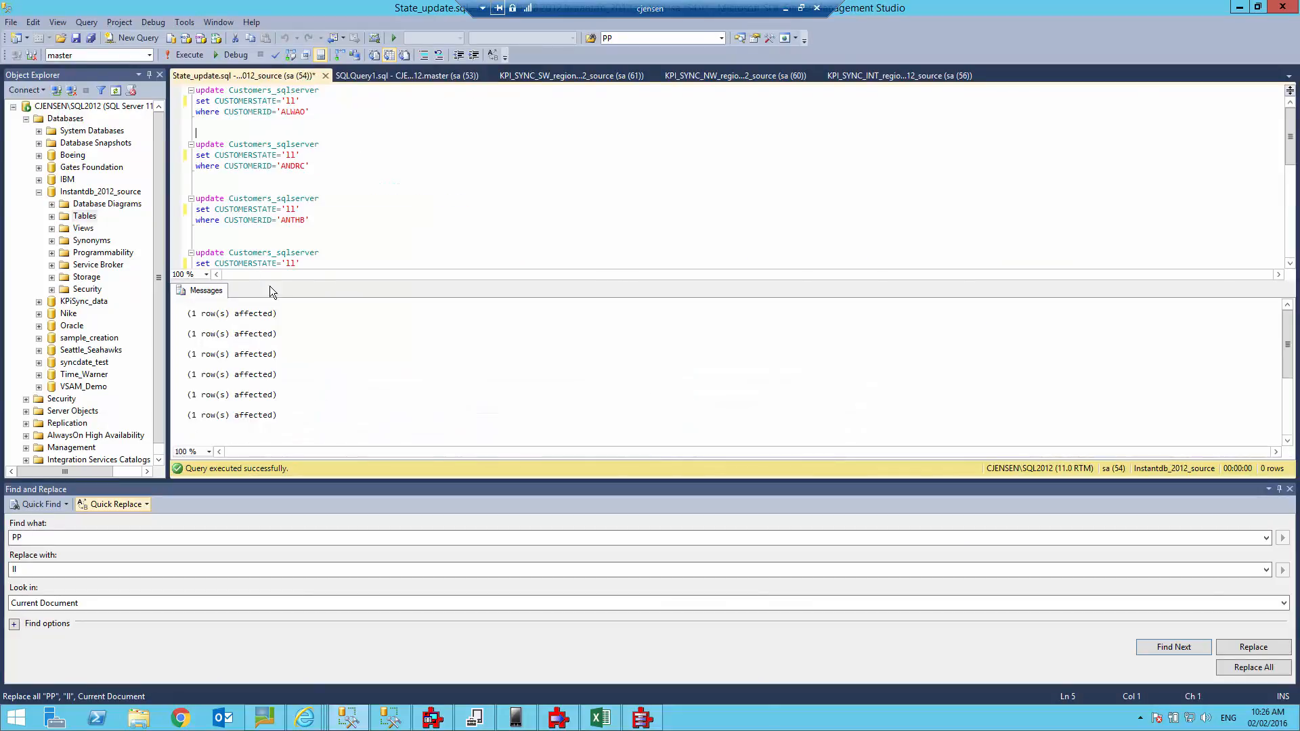
click(42, 537)
text(LL)
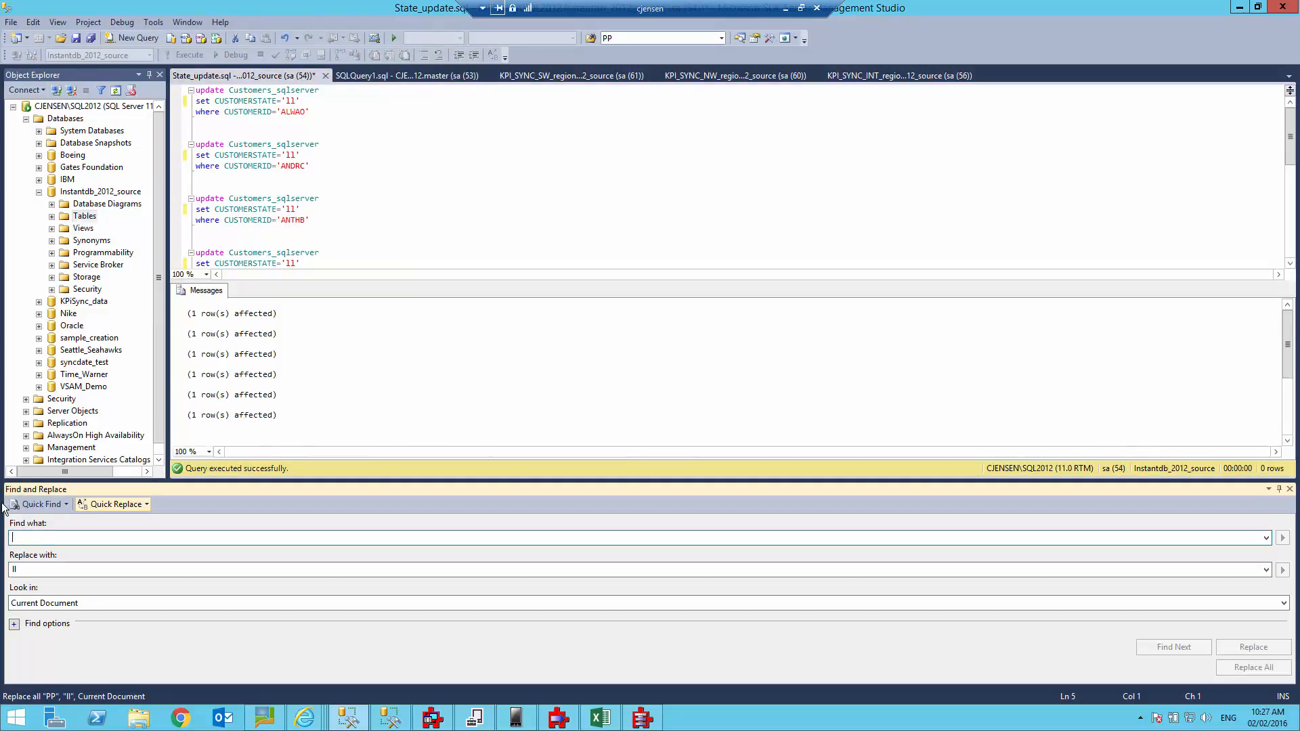
key(Tab)
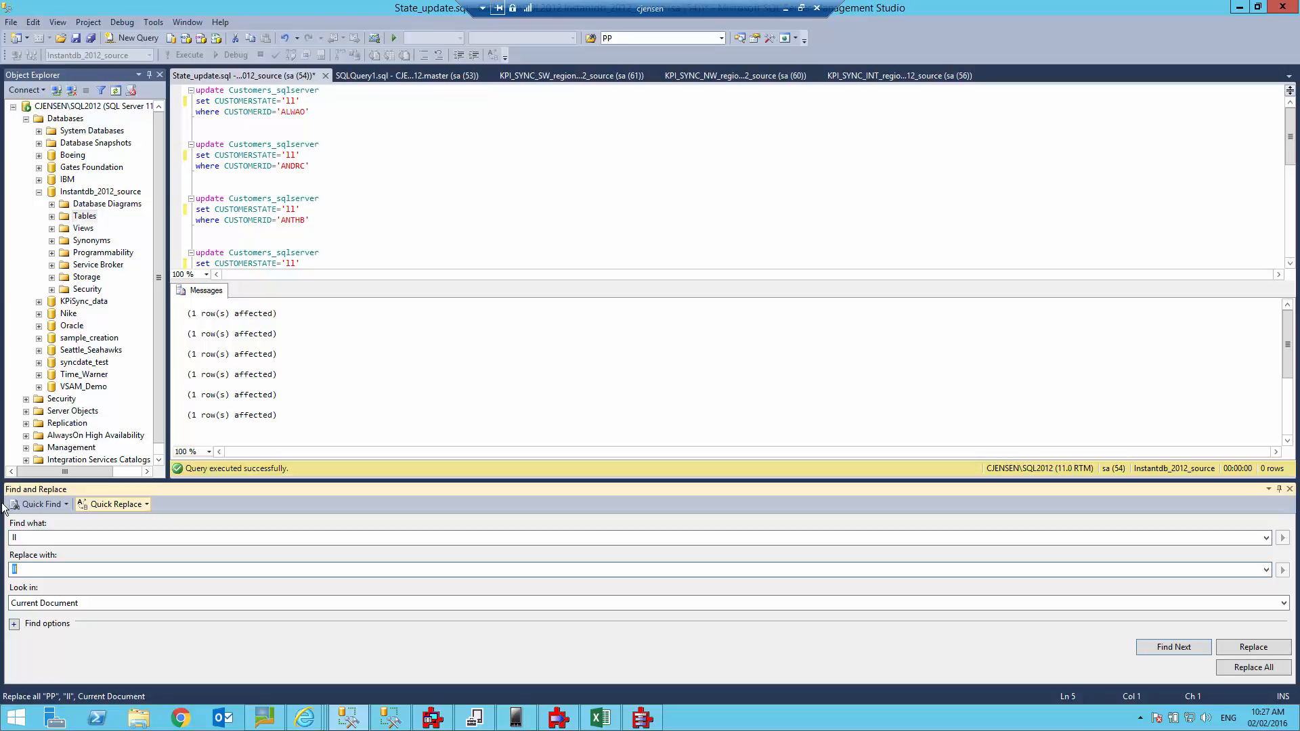
text(QQ)
click(213, 76)
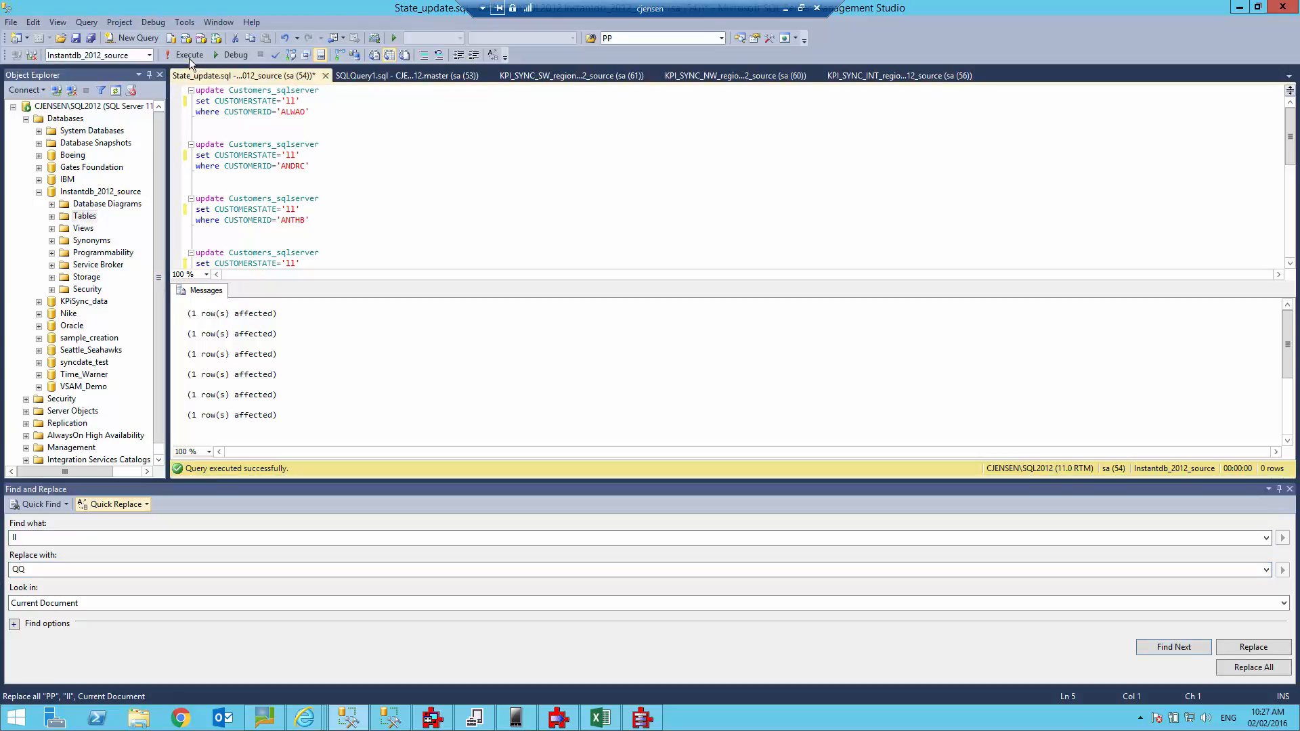
click(190, 56)
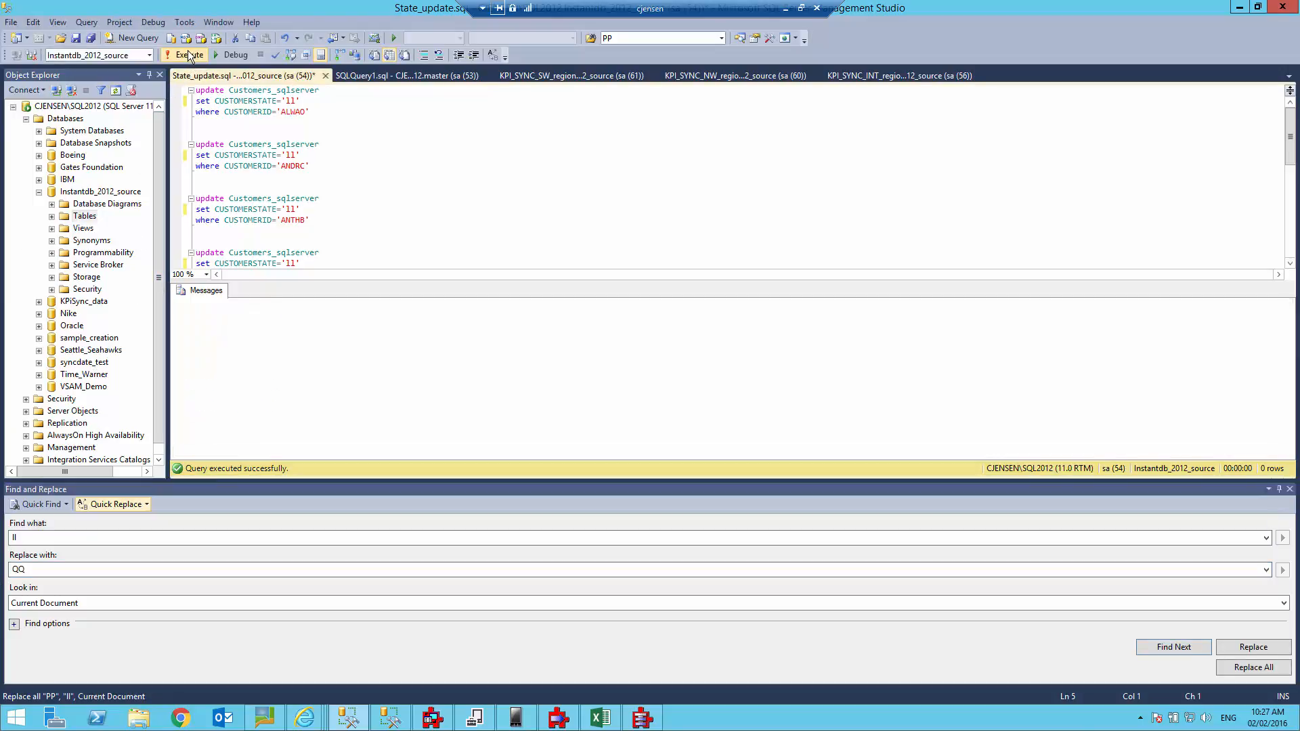
click(392, 75)
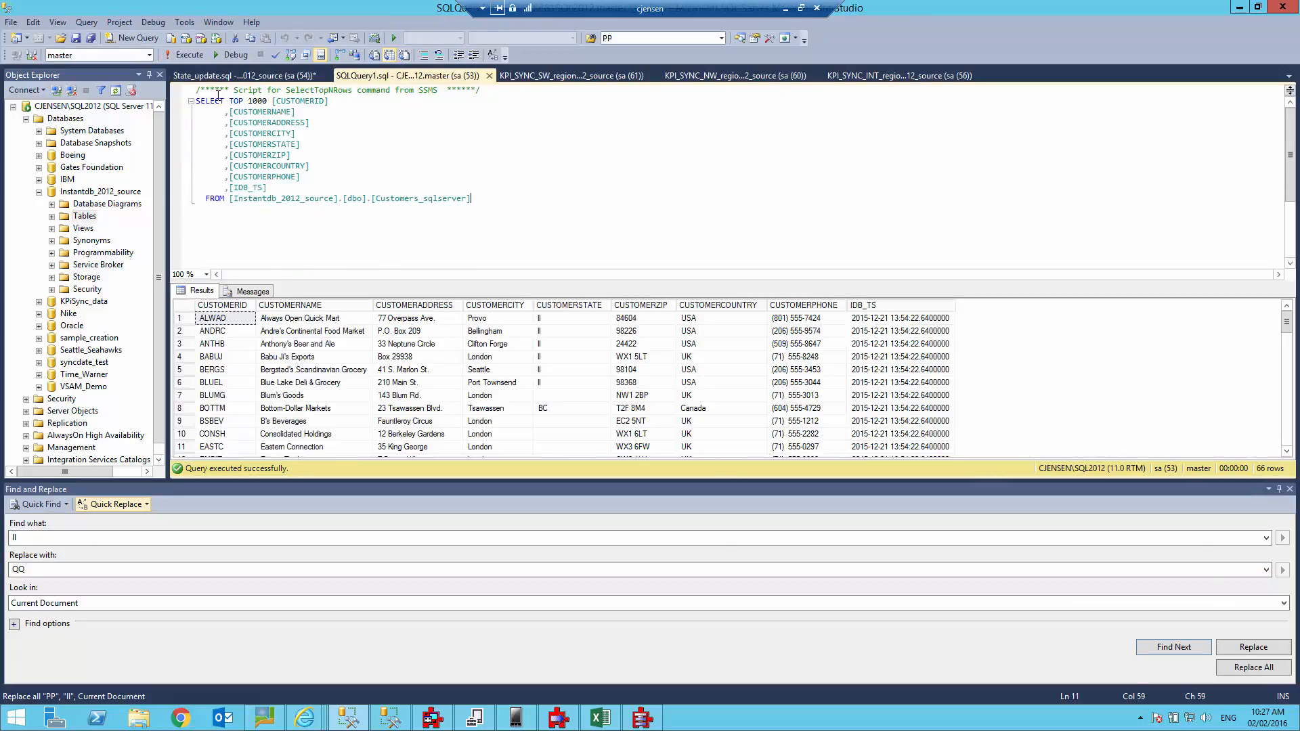
click(190, 56)
Replace all II with QQ in State_update.sql and run the updates on the source.
click(271, 74)
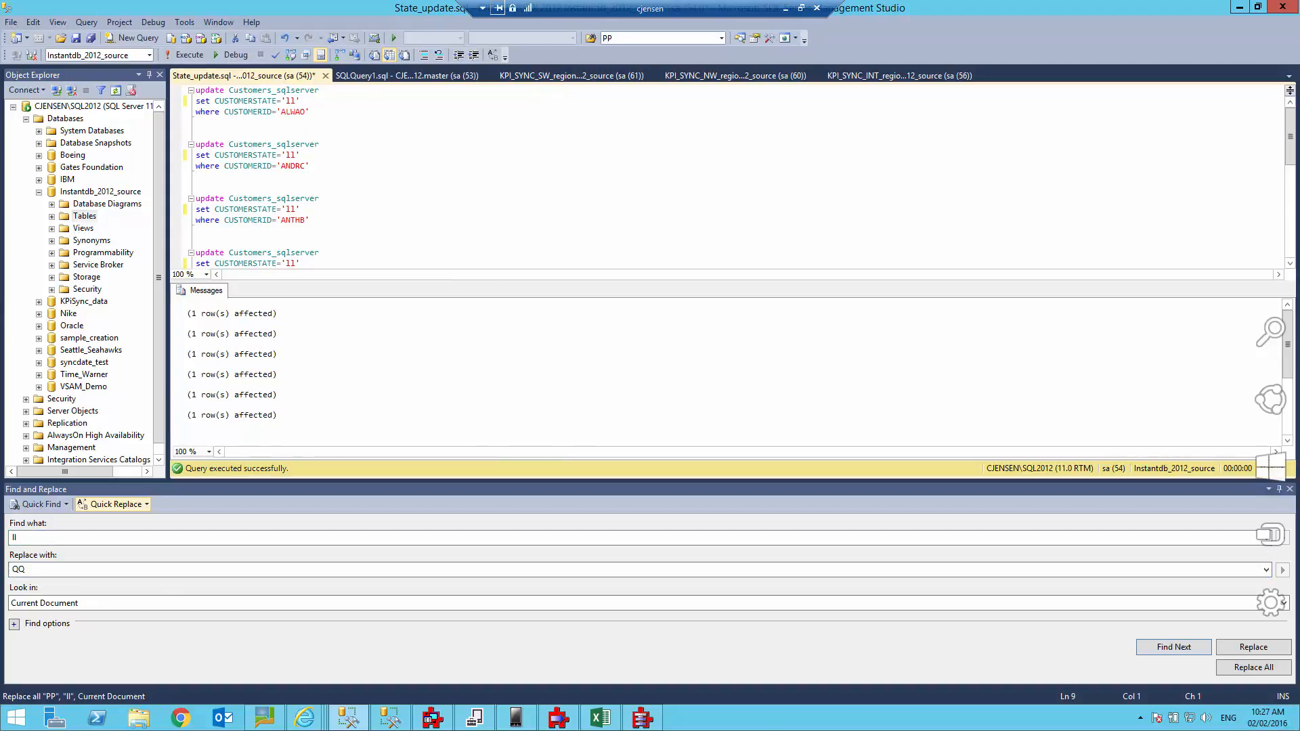
click(1253, 668)
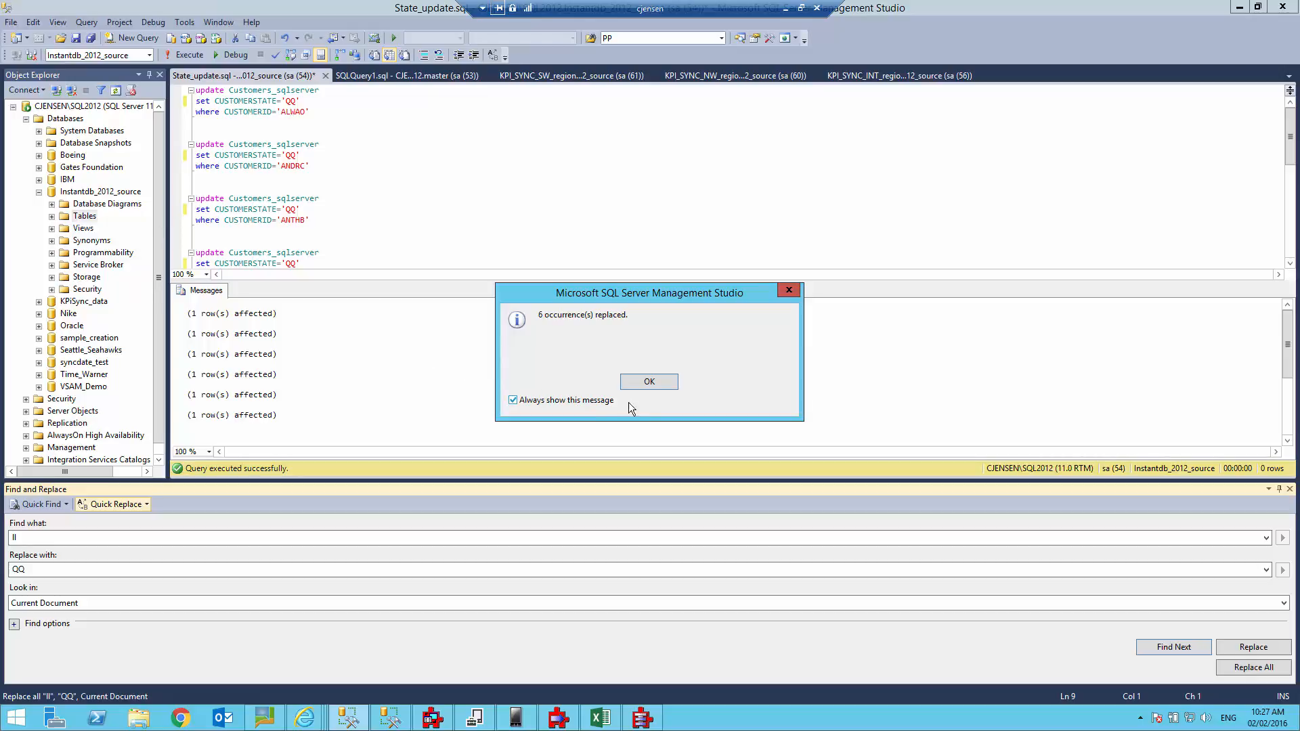
click(648, 381)
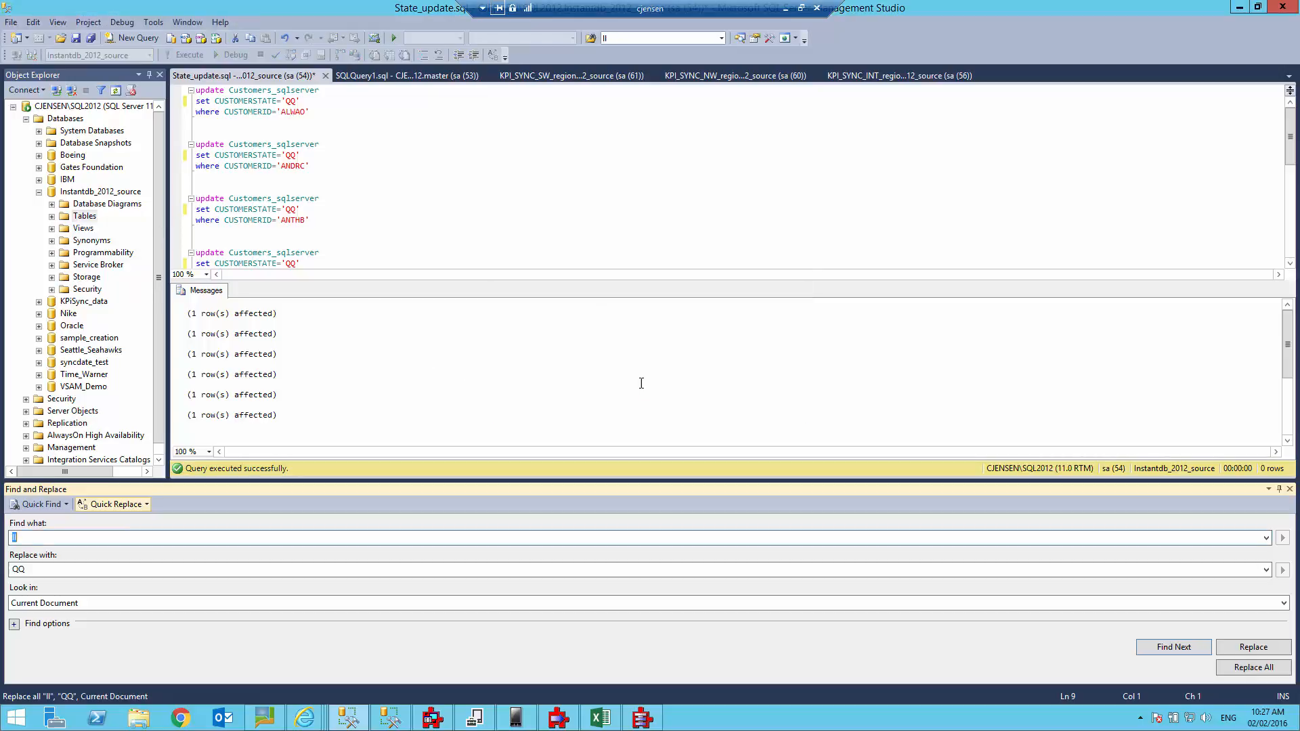
click(372, 155)
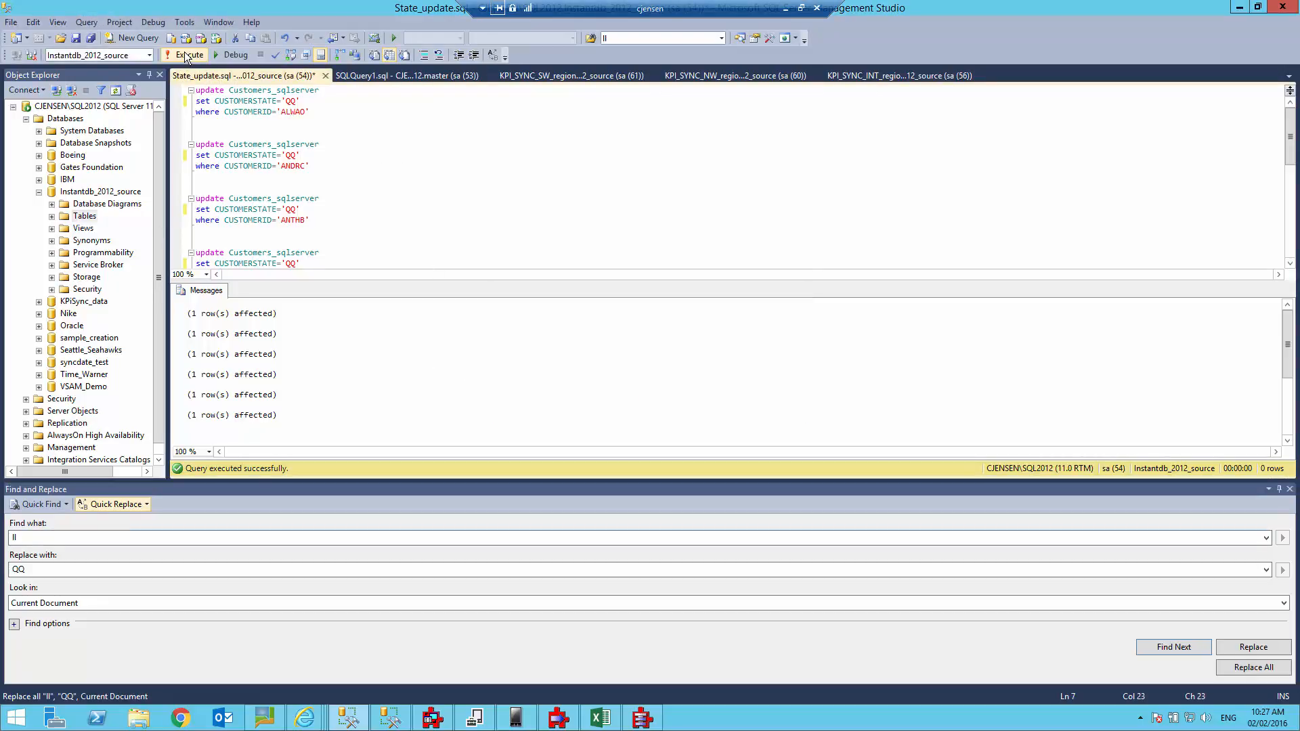
click(185, 56)
Re-run the source customer SELECT to confirm QQ states, then return to Excel.
click(376, 76)
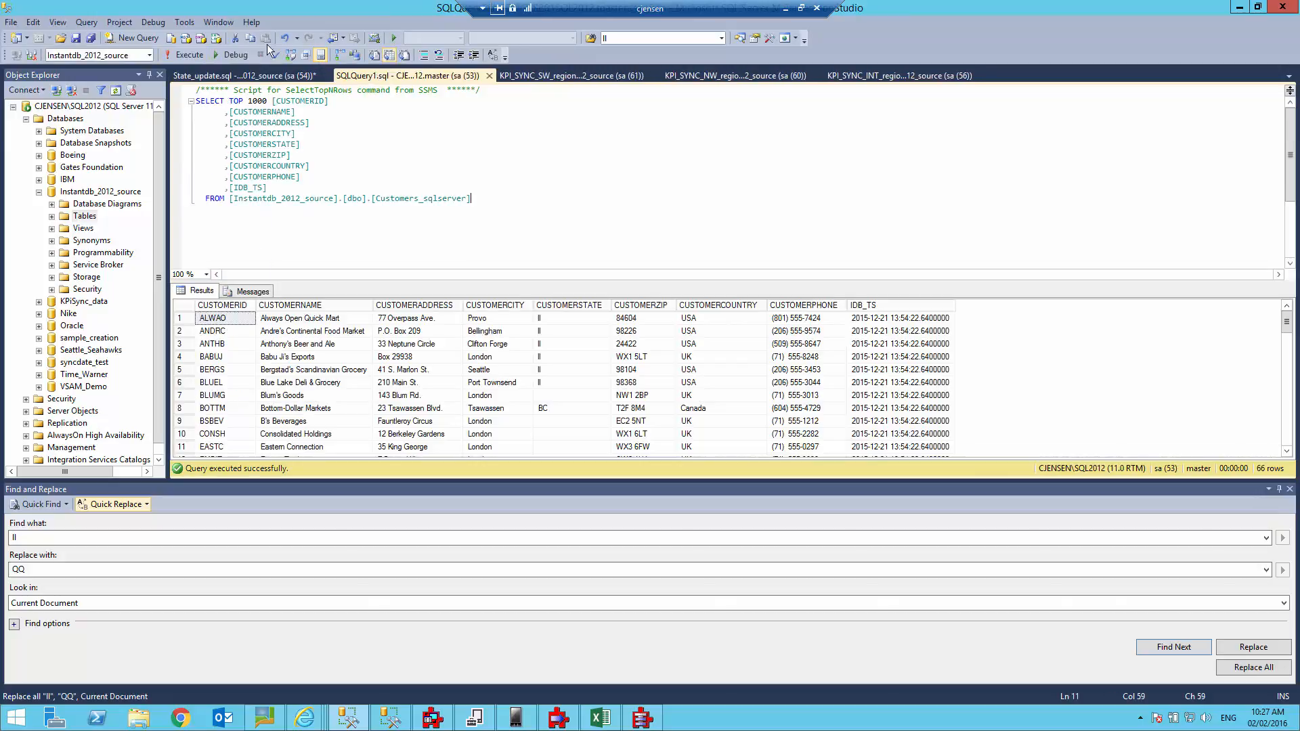
click(188, 55)
key(alt+Tab)
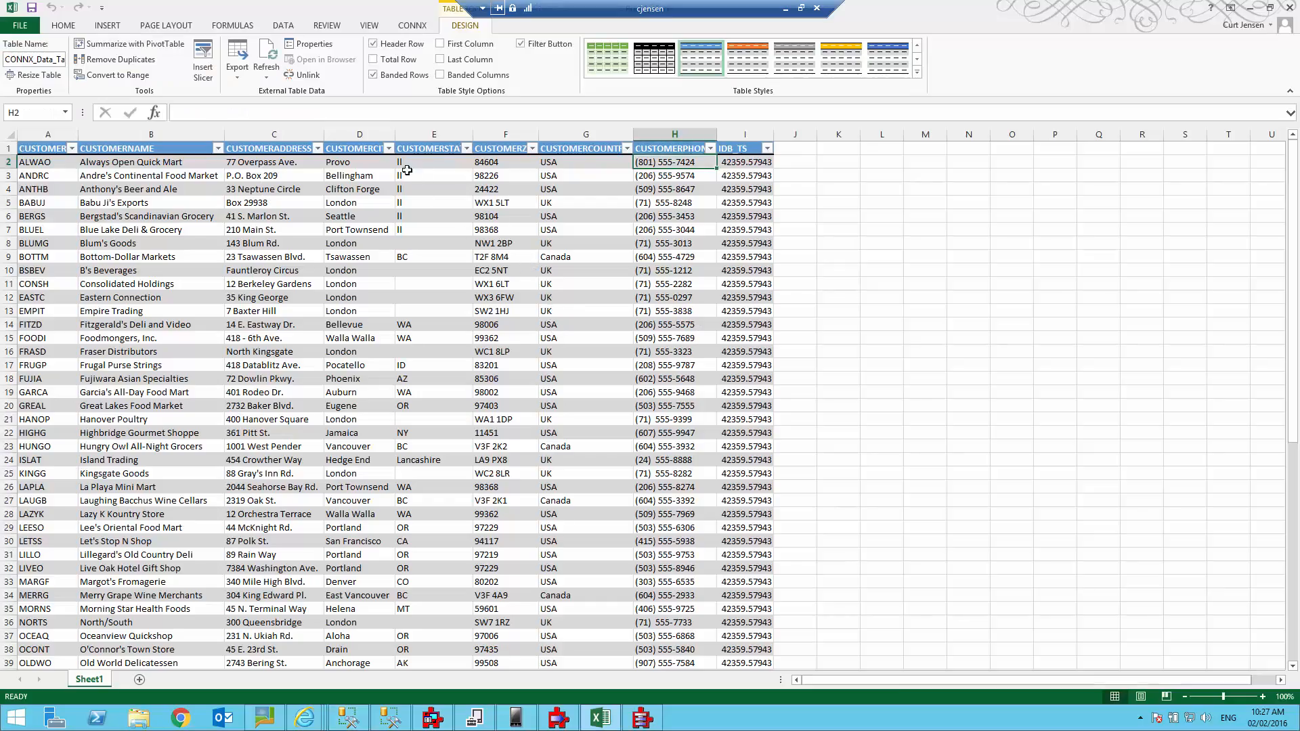
Refresh the CONNX customer table in Excel so the updated customers show CUSTOMERSTATE QQ.
click(265, 58)
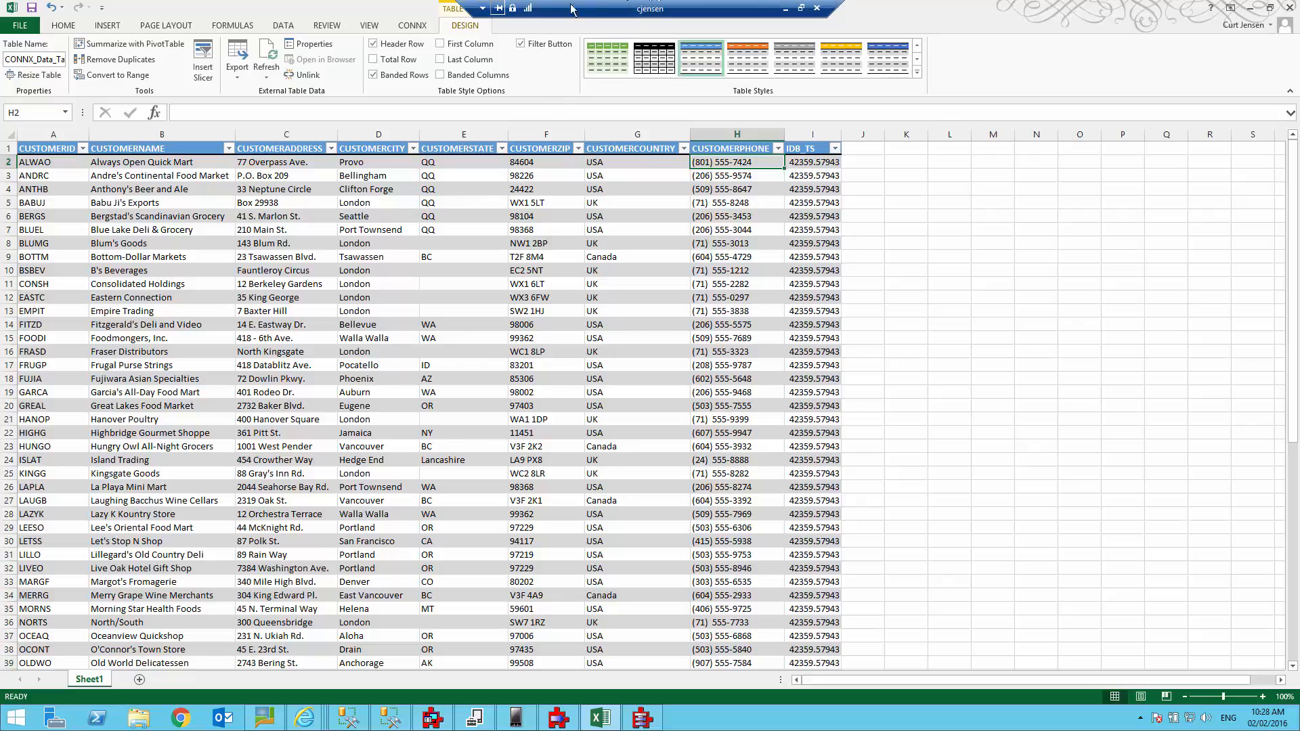
Show the CONNX ribbon's external data and connection options in Excel.
click(415, 28)
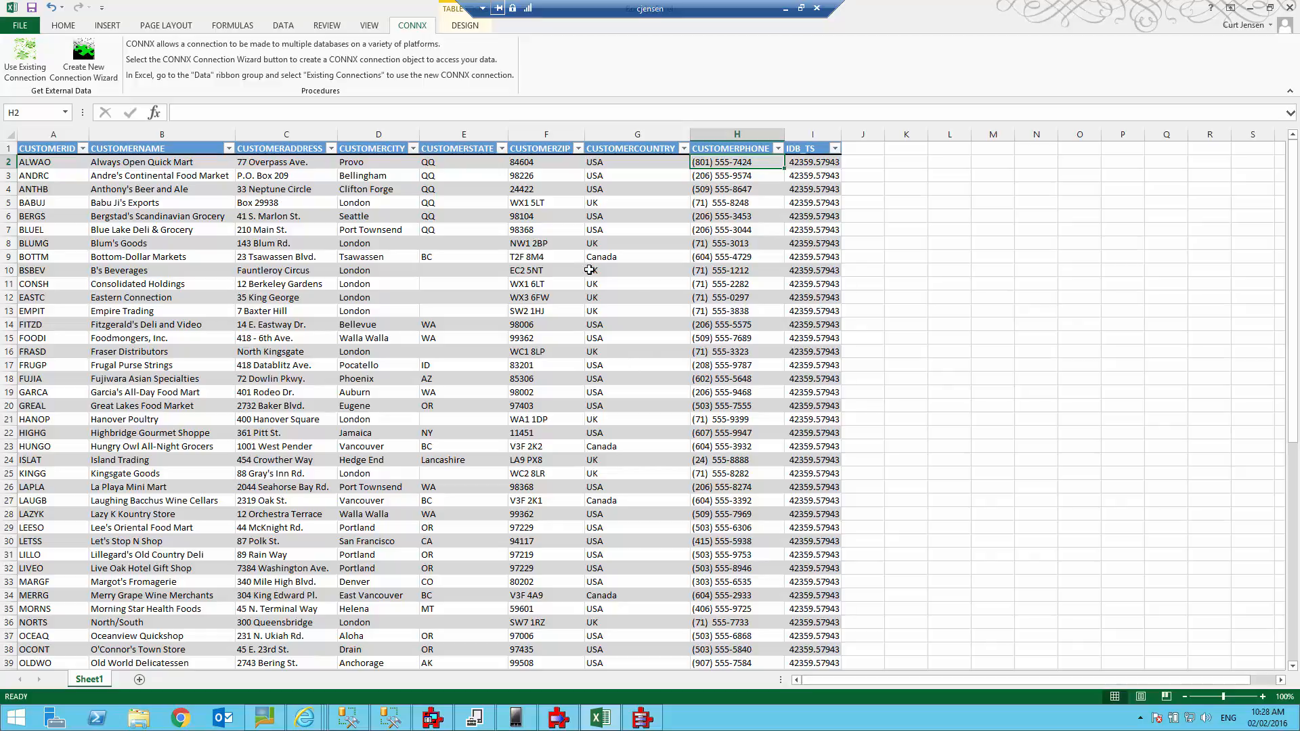
Minimize Excel, close the CONNX Data Dictionary Manager, and bring up KPiSync Administrator on KPISync.cdd.
click(1252, 9)
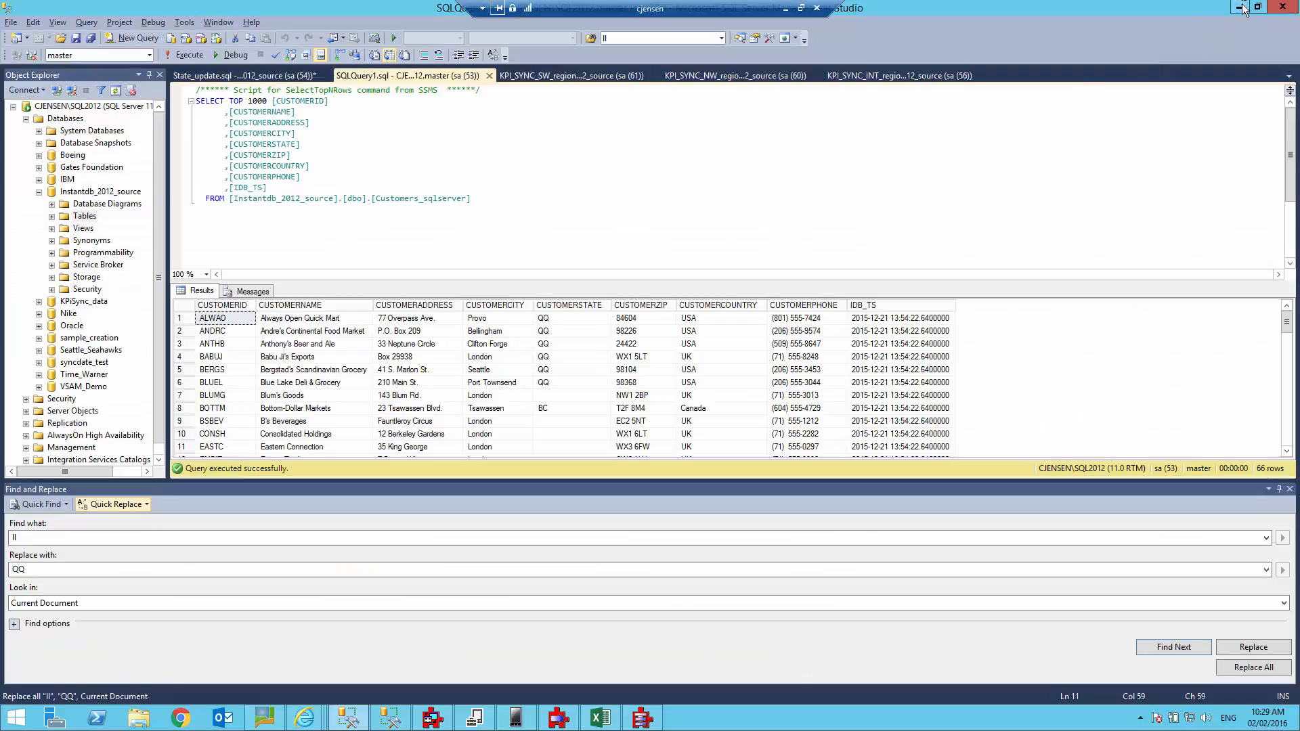
key(alt+Tab)
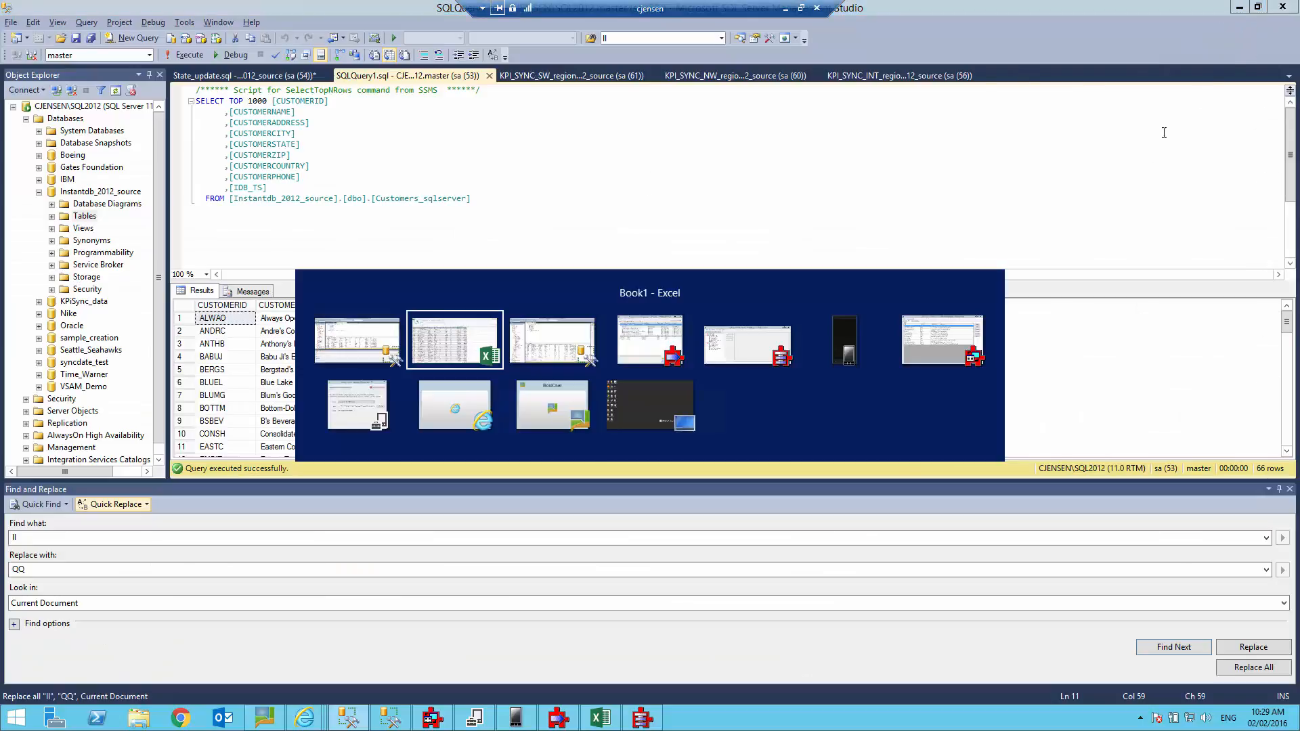
key(alt+Tab)
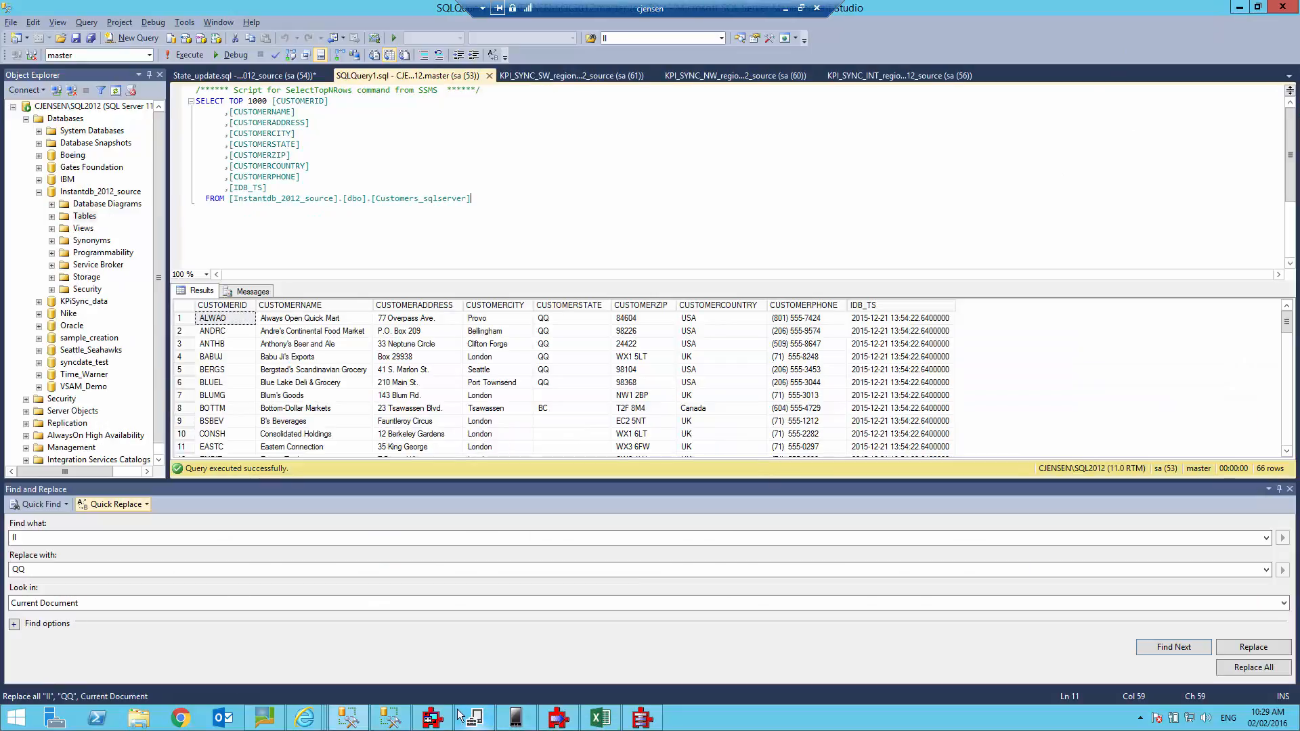
click(640, 718)
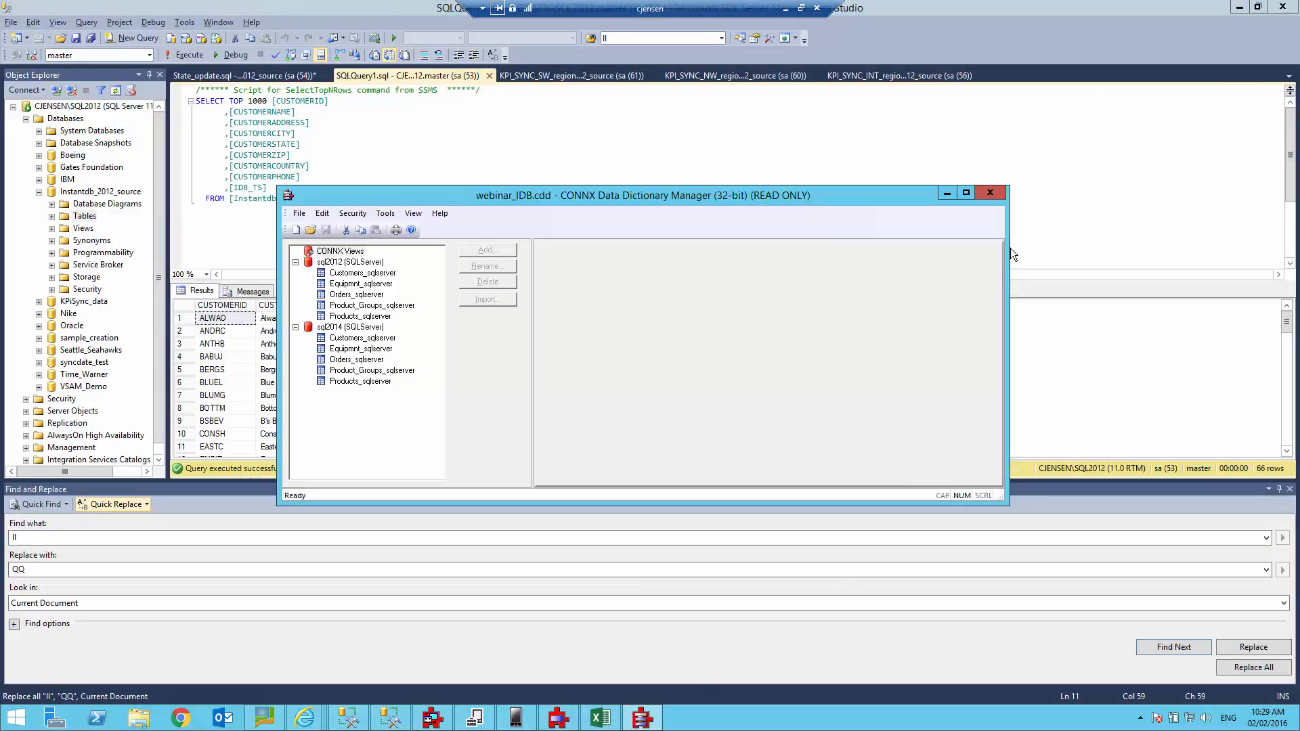
click(987, 193)
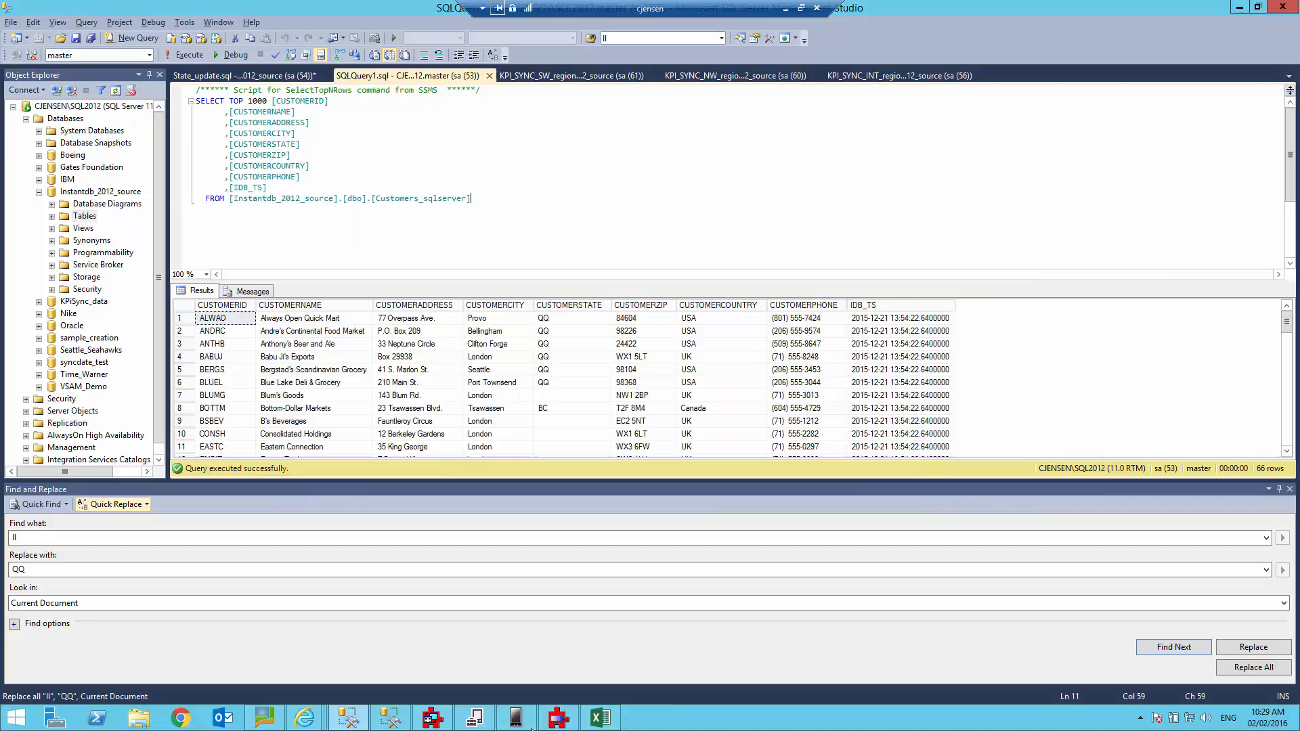
click(457, 715)
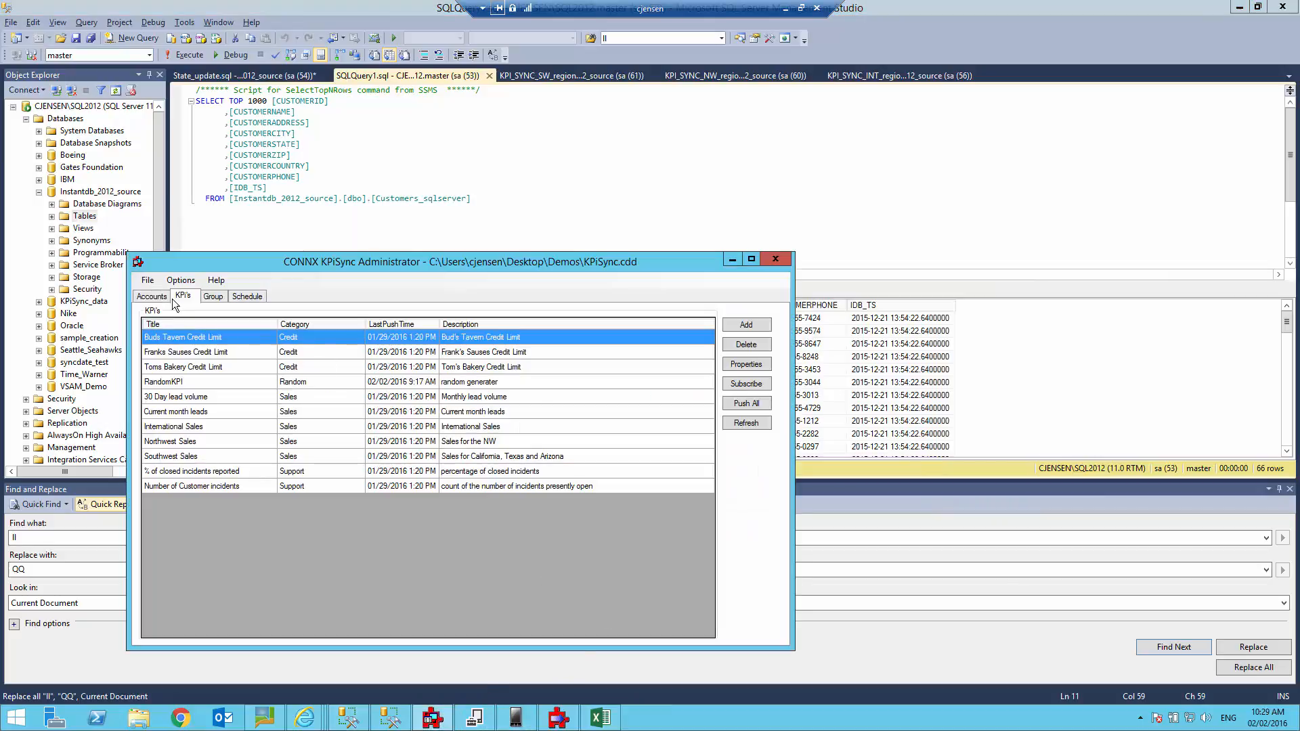
Show the five KPiSync user accounts and select the test user.
click(150, 297)
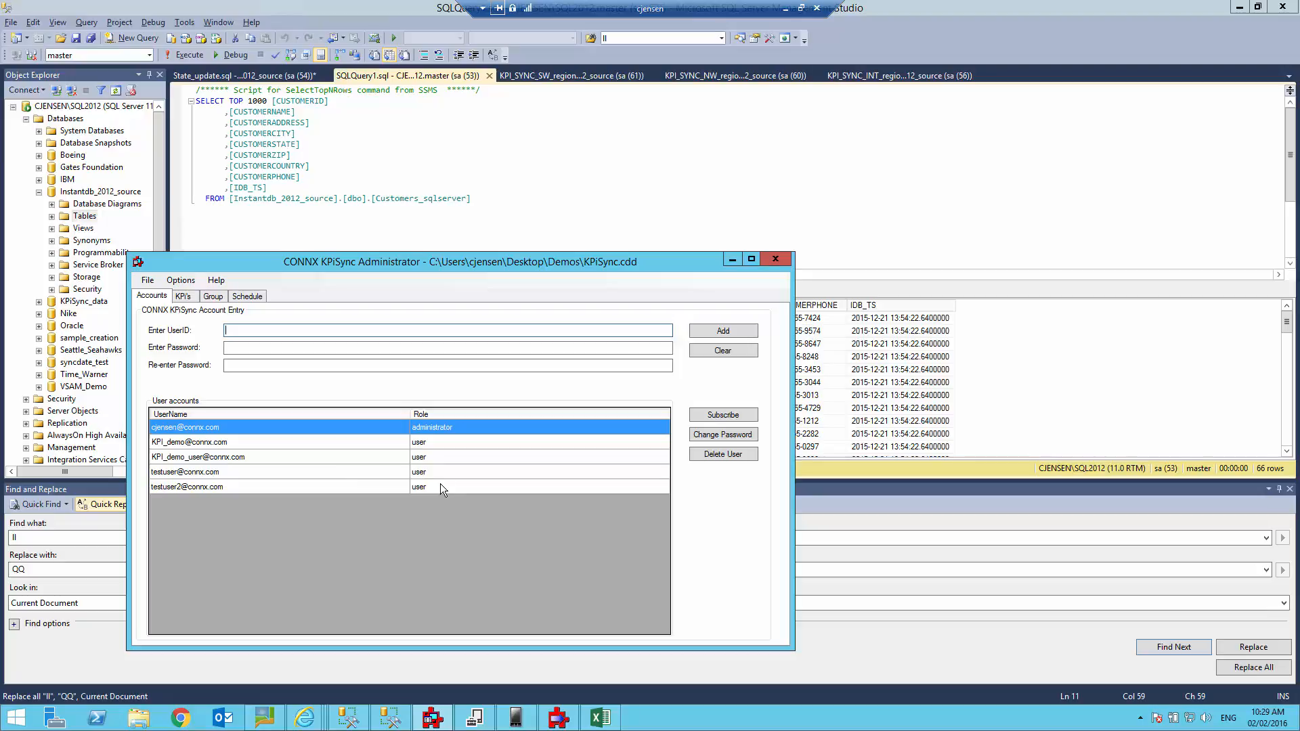
click(331, 471)
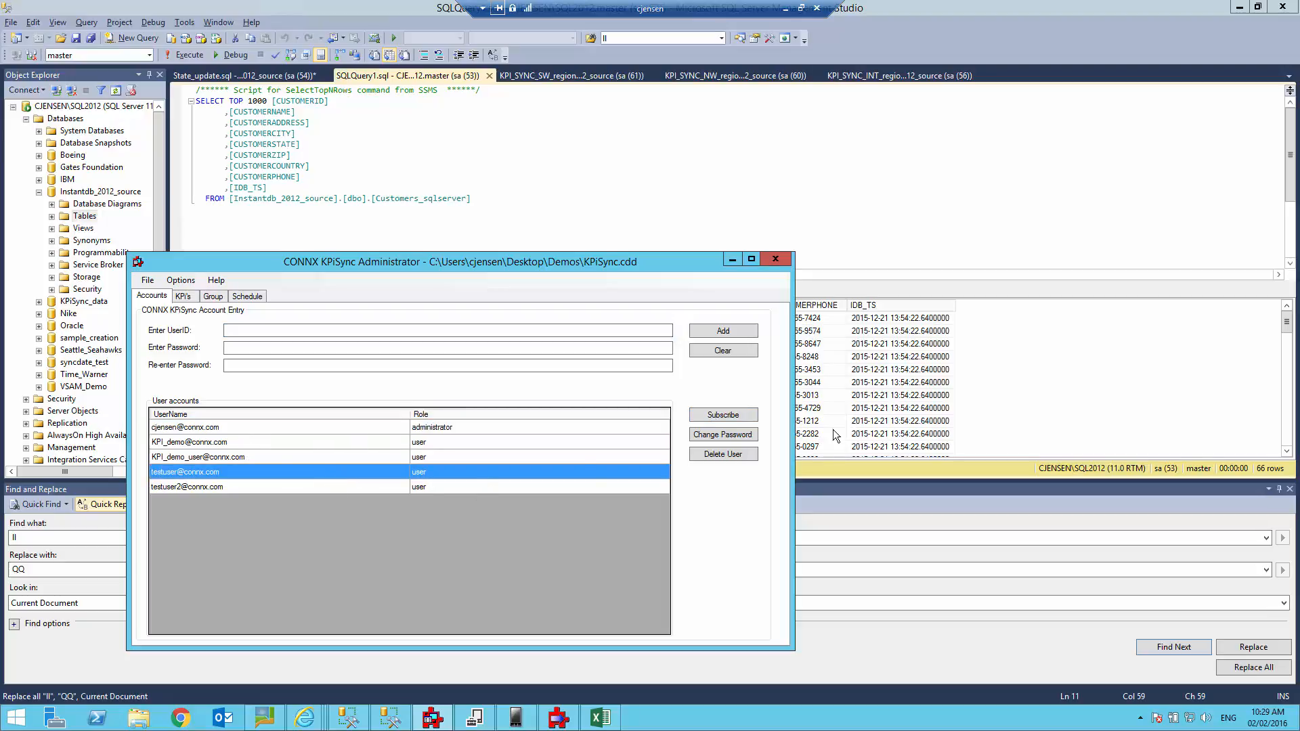
Subscribe the test user to Sales by Region, RandomKPI and Northwest Sales, then return to the KPI list.
click(738, 417)
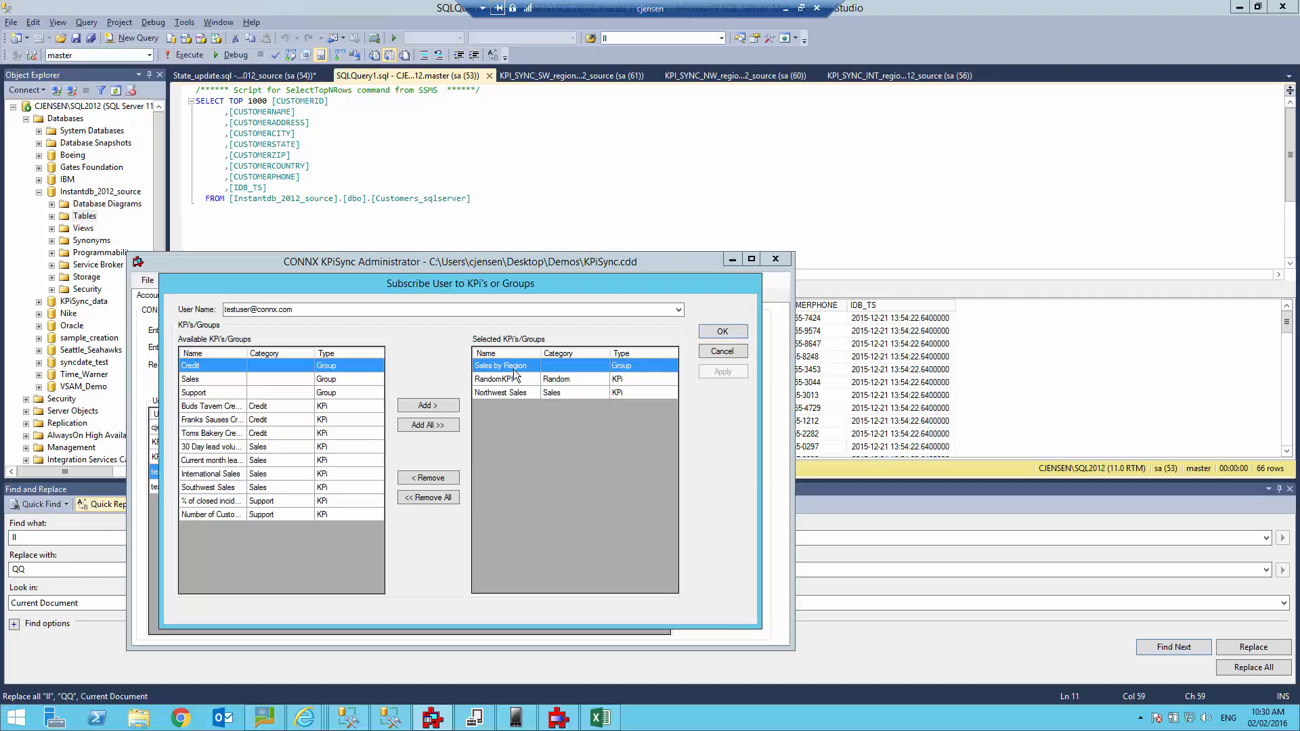
click(722, 331)
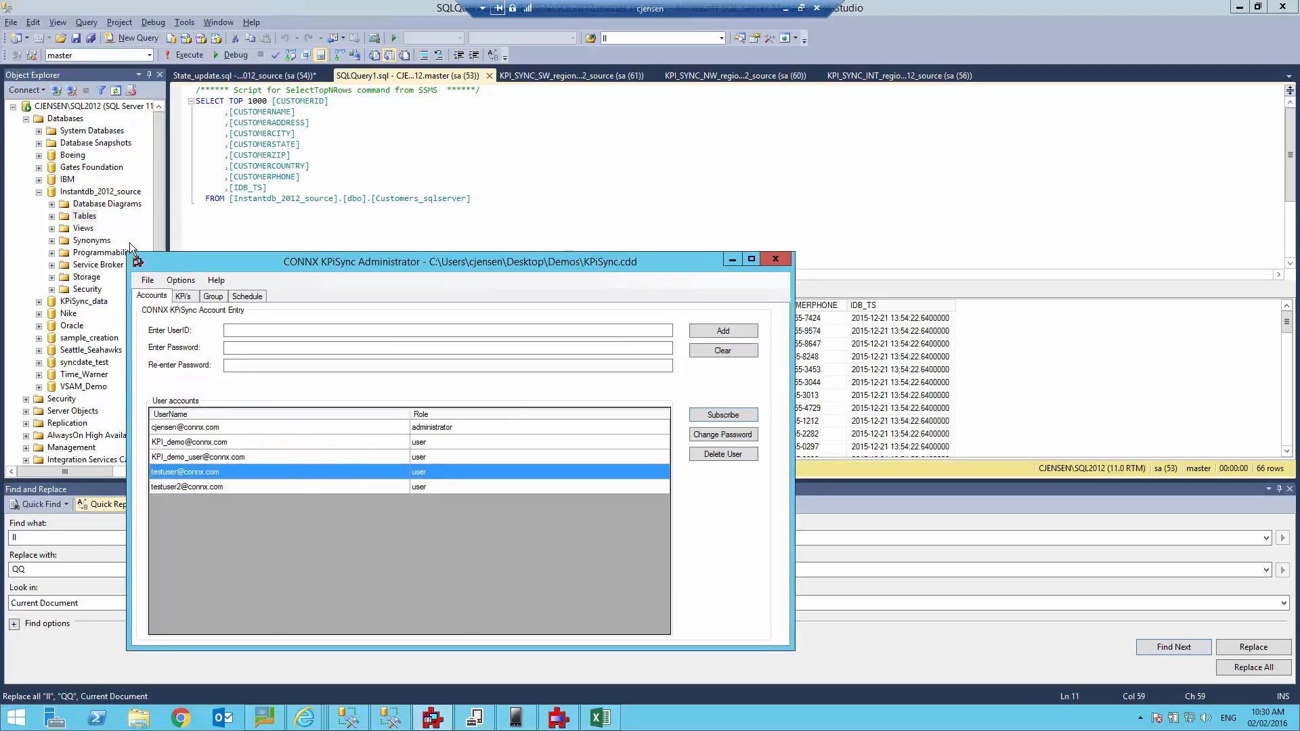
click(183, 298)
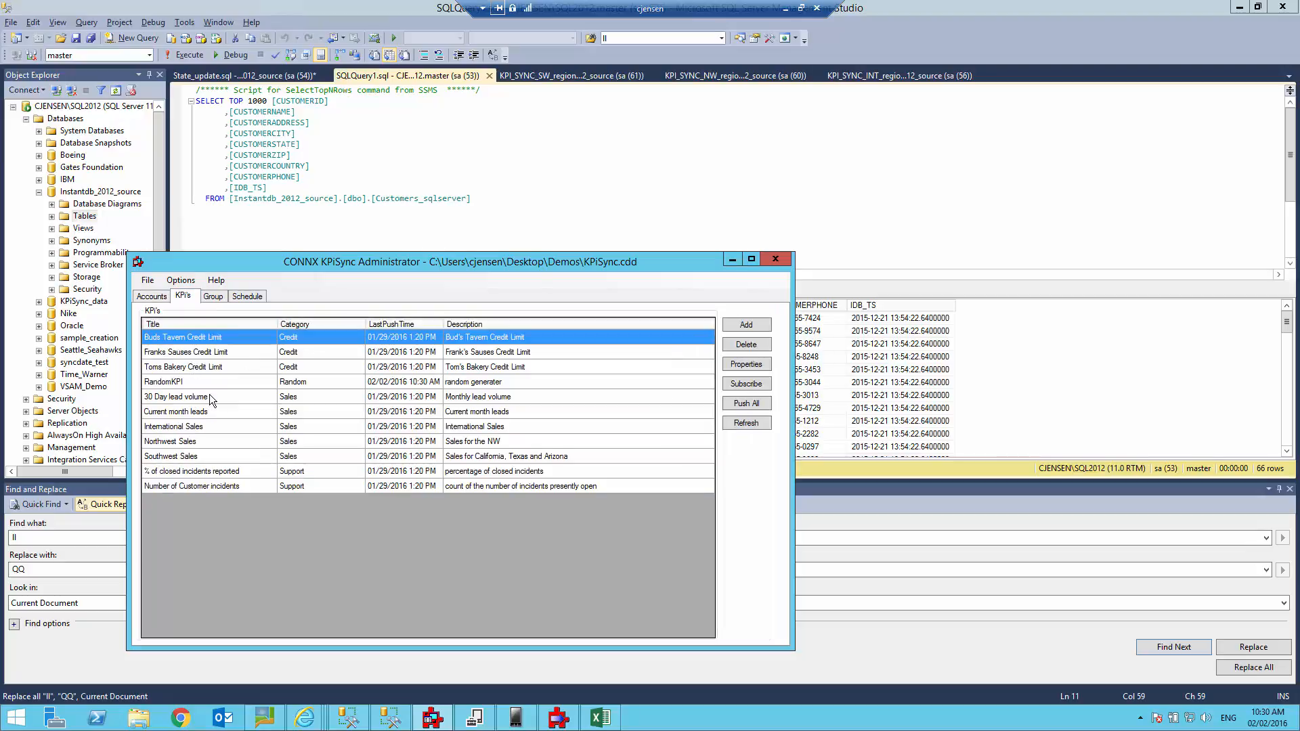
click(210, 428)
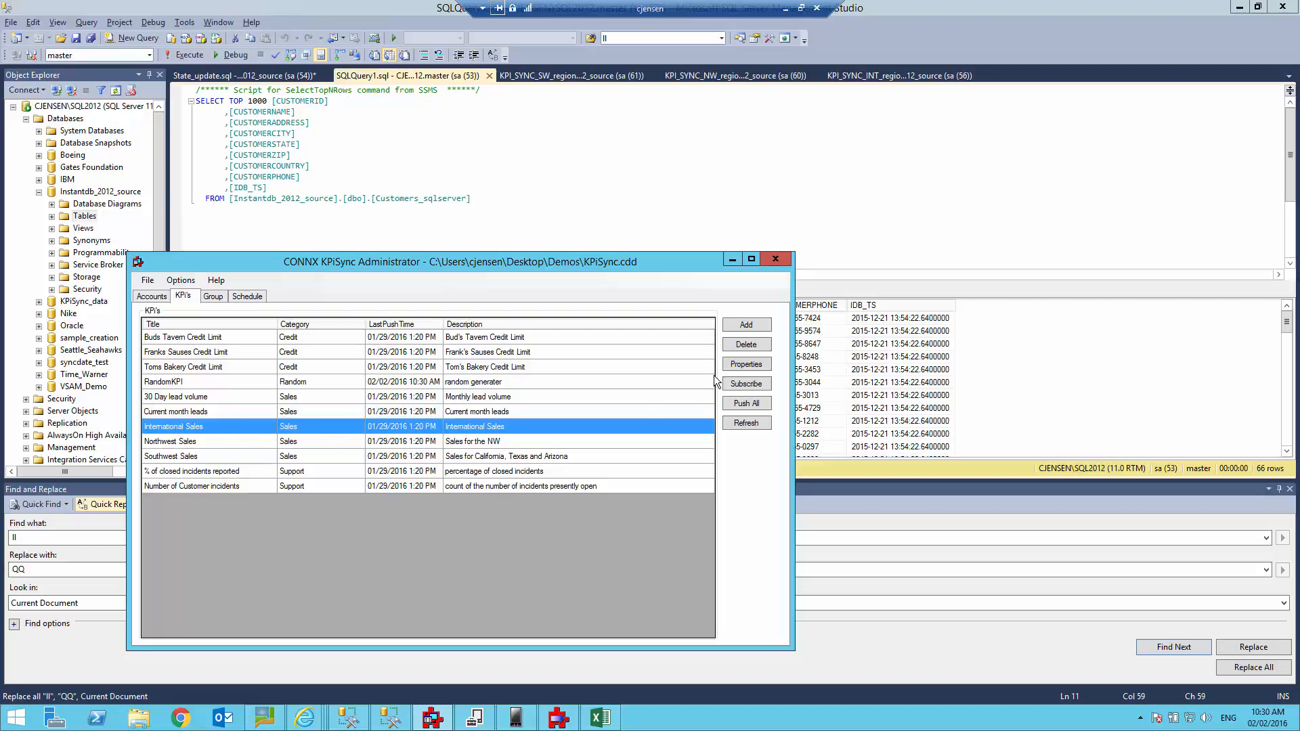
click(747, 365)
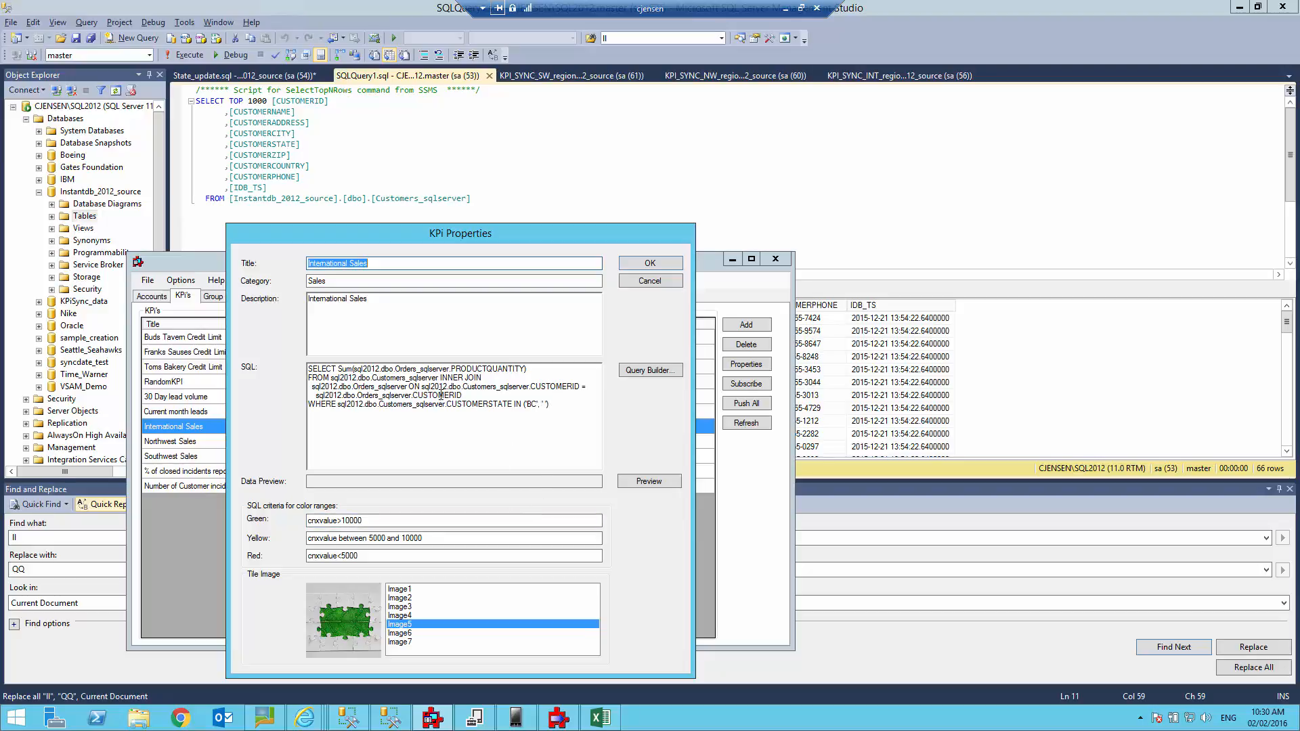
click(655, 481)
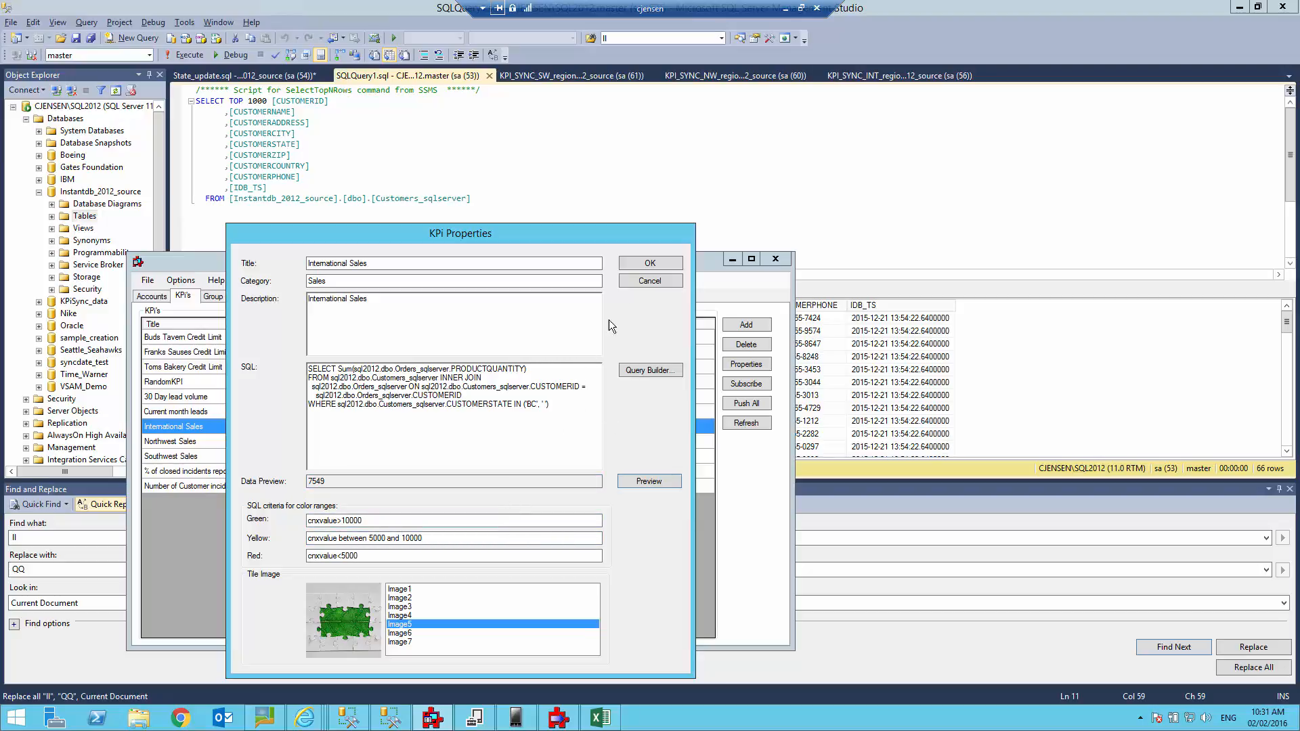
click(653, 280)
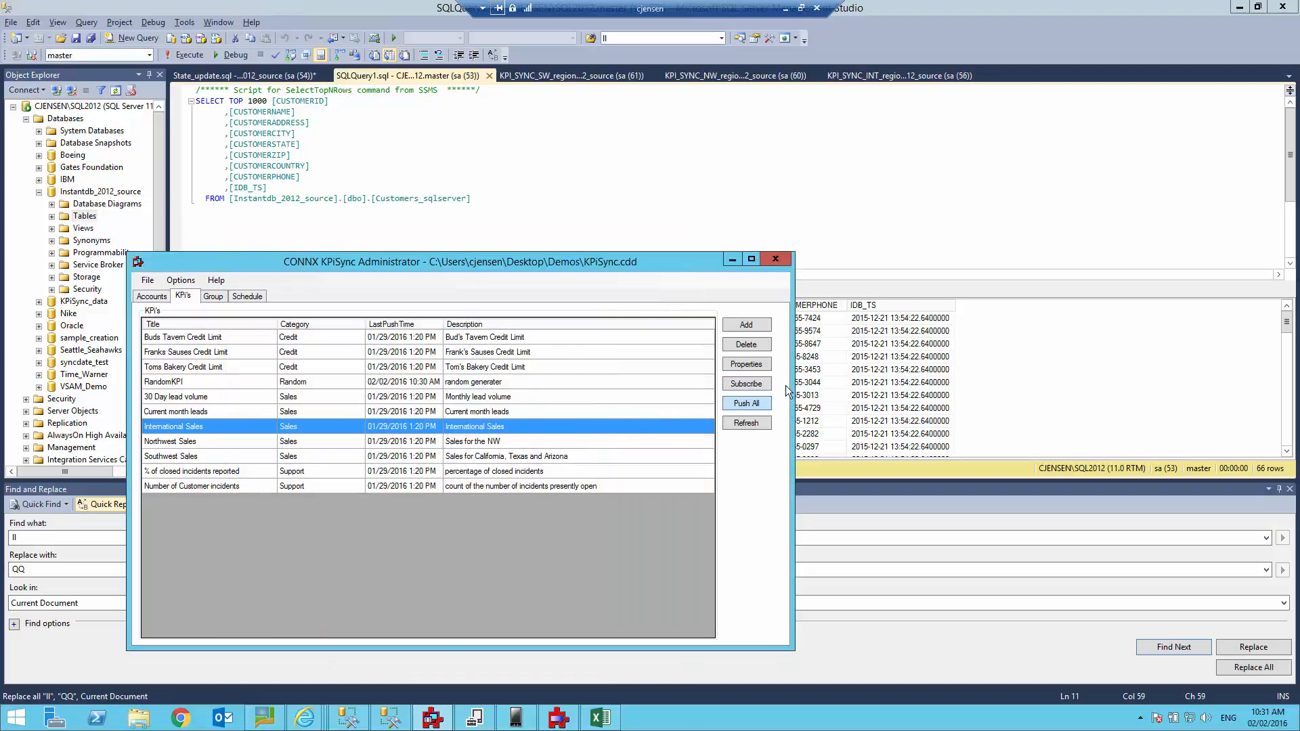
Check International Sales' subscribers without changes, then show the Groups list.
click(743, 385)
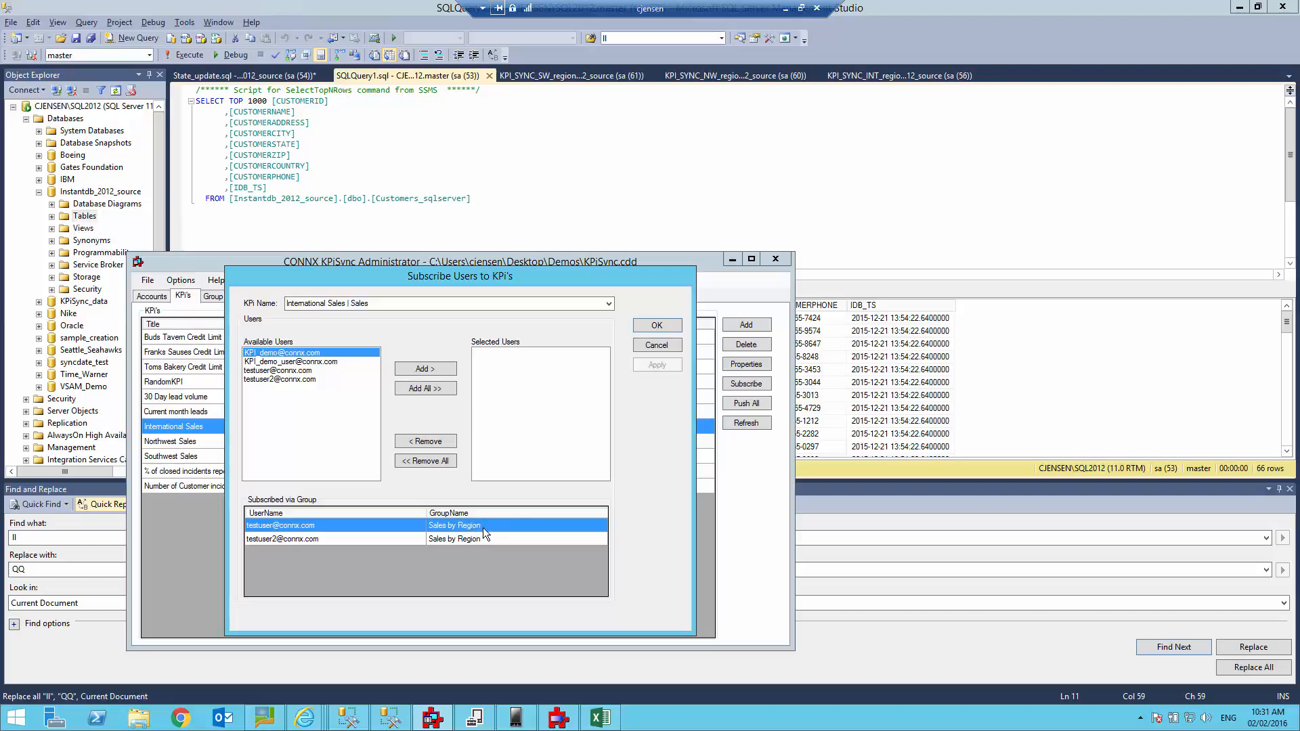
click(657, 345)
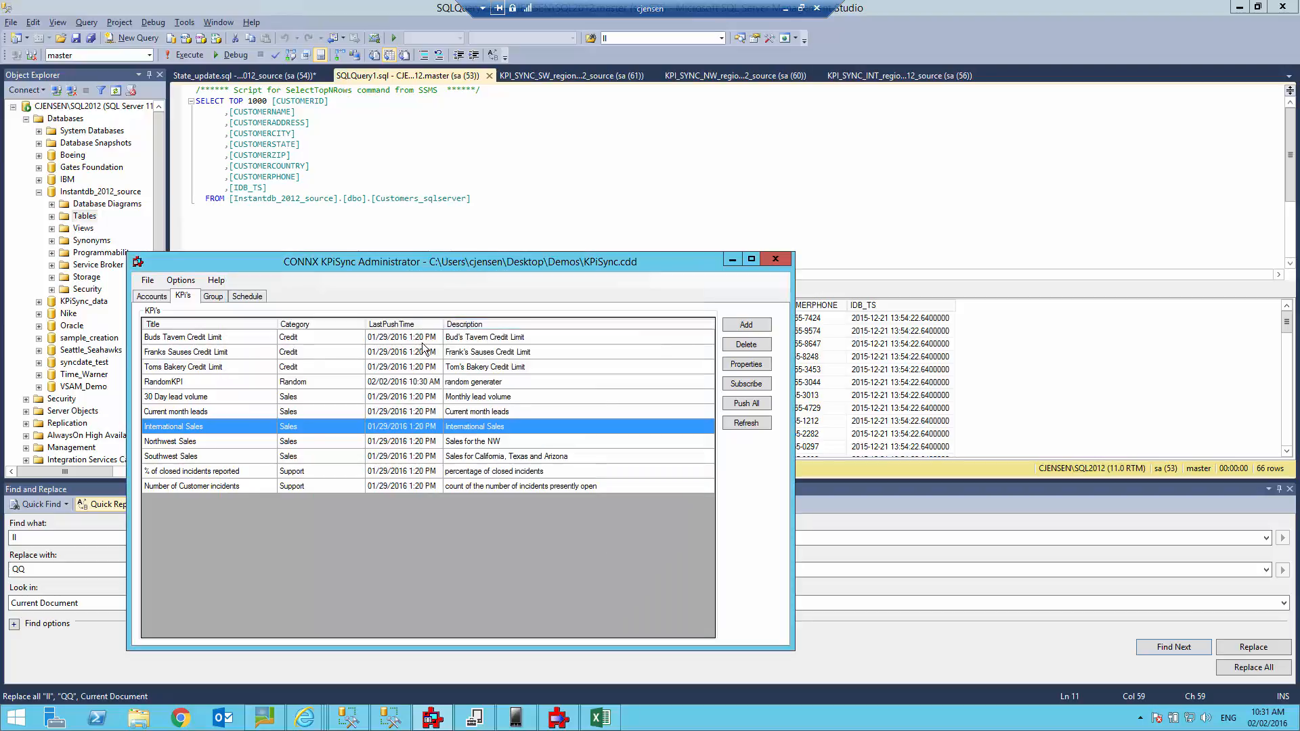
click(214, 298)
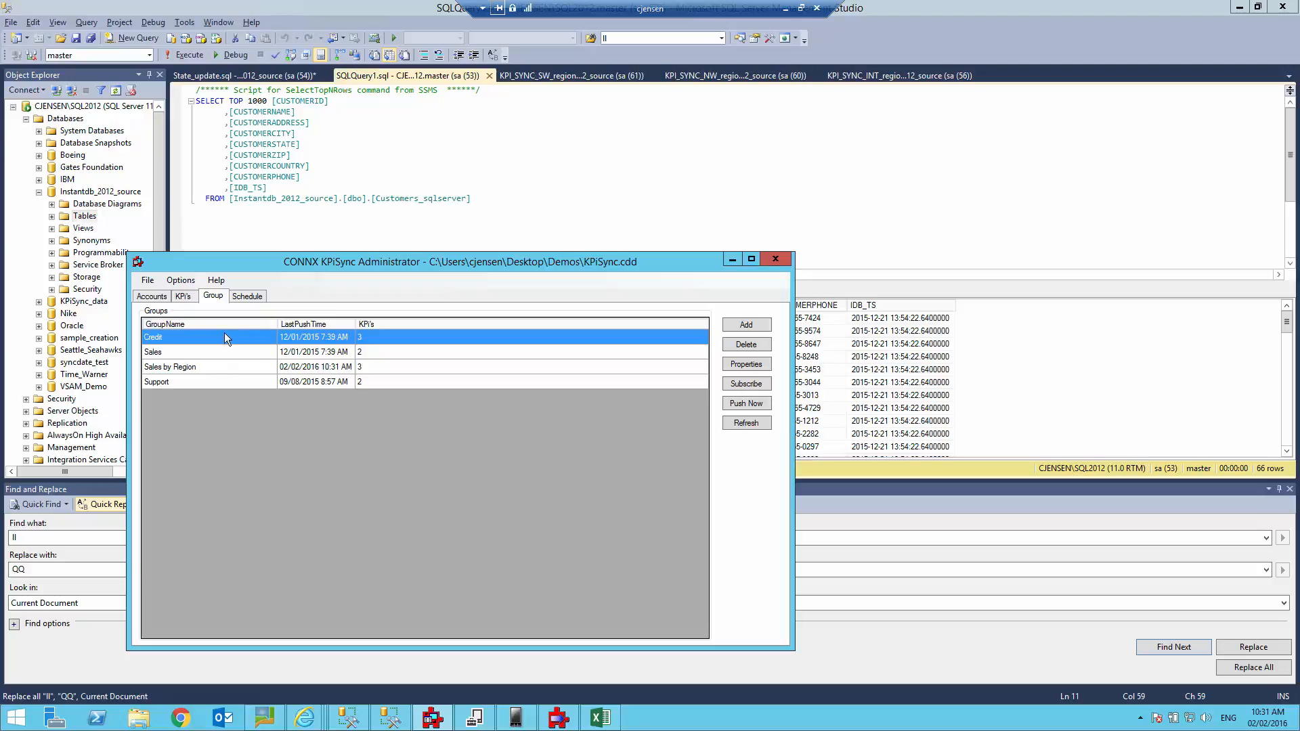
Review the Sales by Region group's KPIs (Northwest, Southwest, International Sales) and close it unchanged.
click(188, 371)
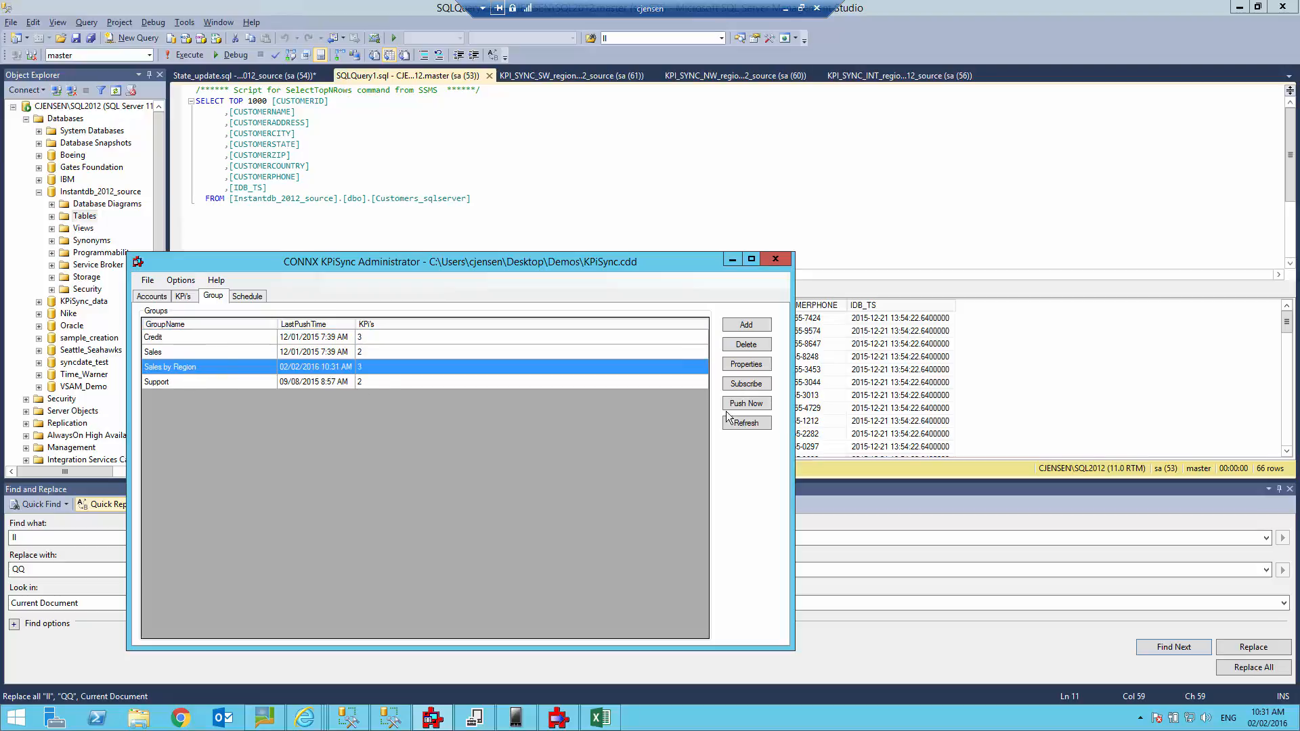
click(747, 365)
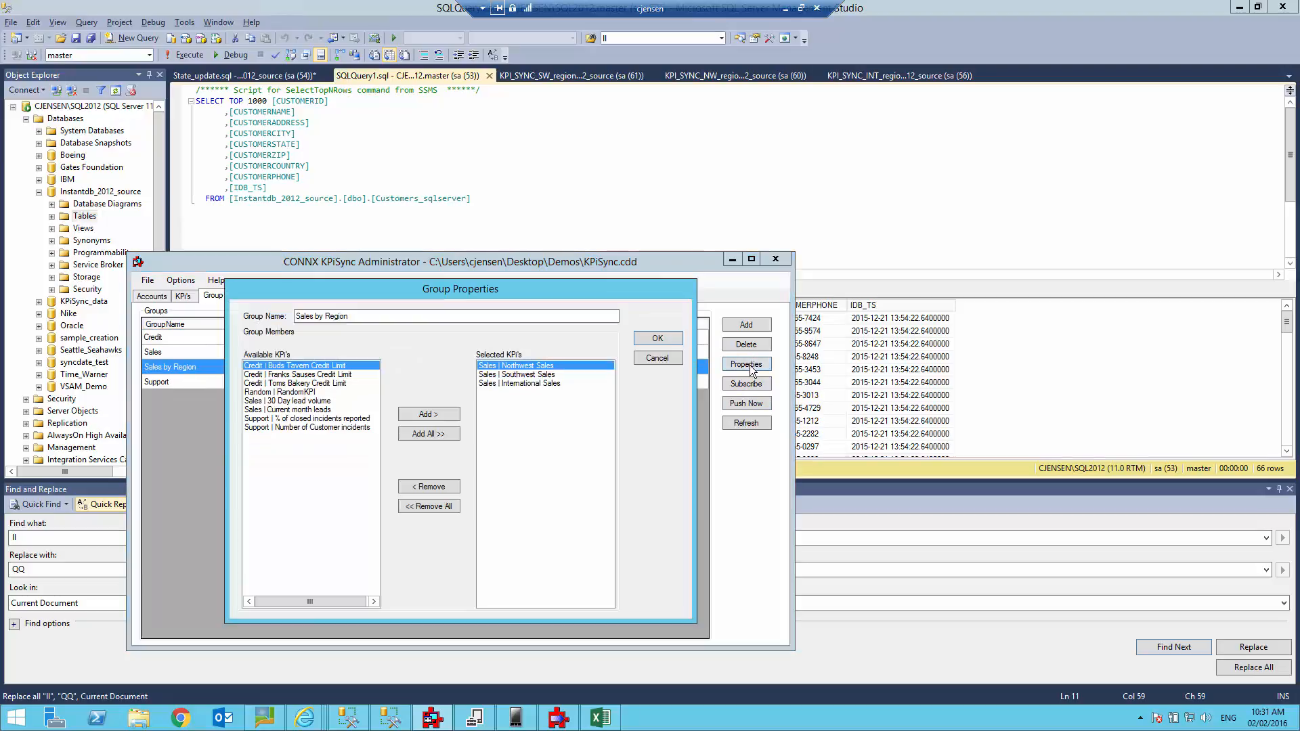
click(657, 360)
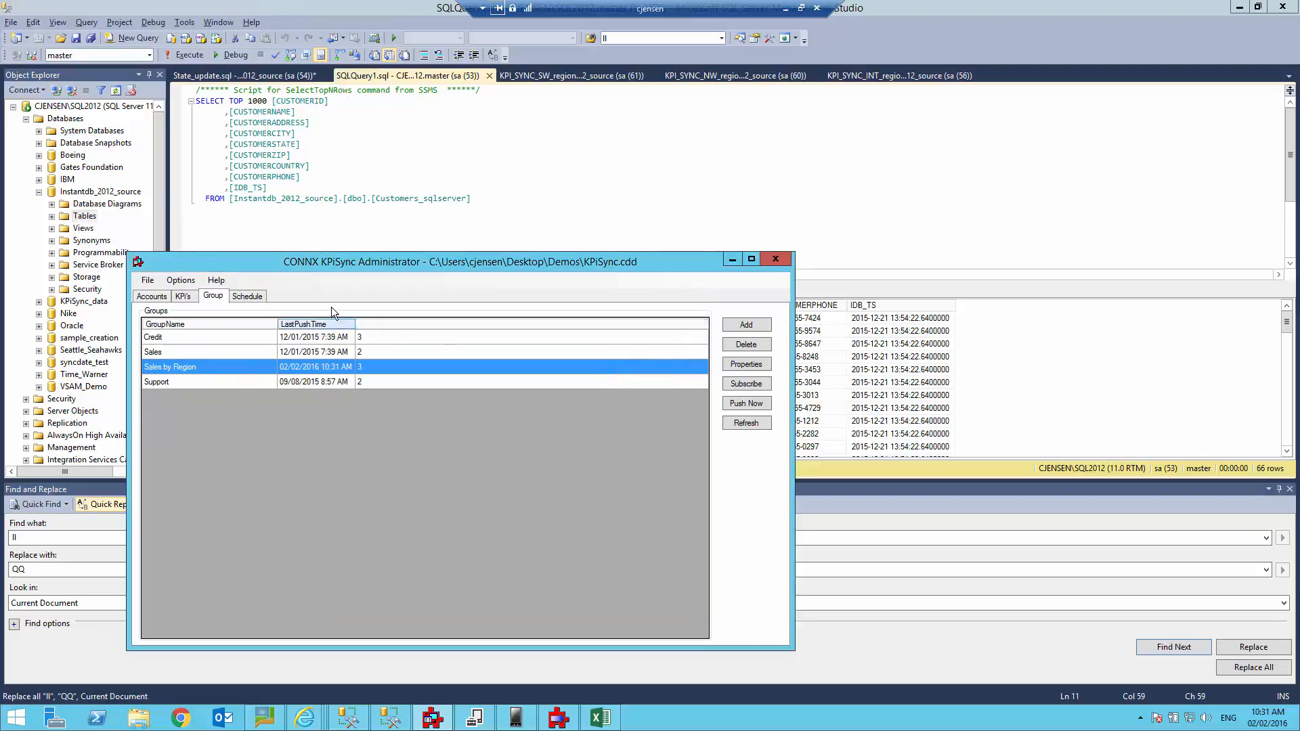
click(247, 296)
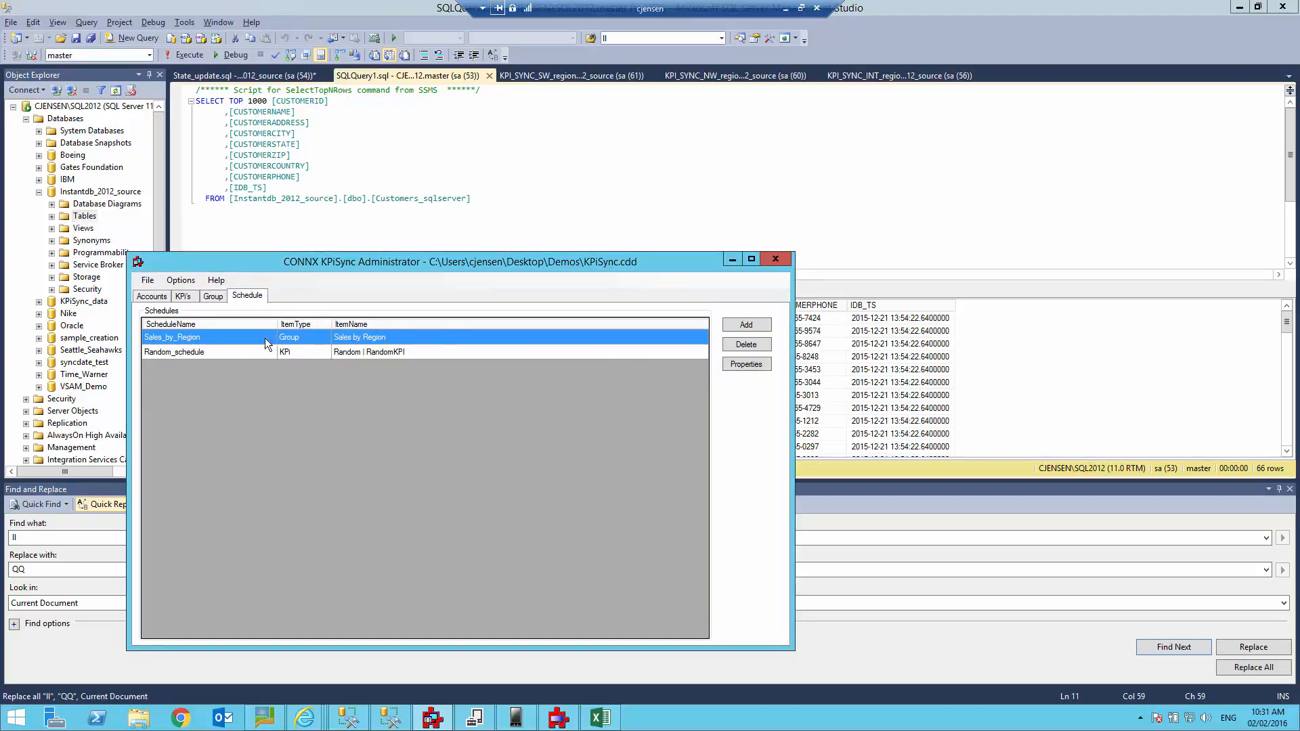
Review Sales_by_Region's every-minute daily push recurrence and close it without changes.
click(742, 364)
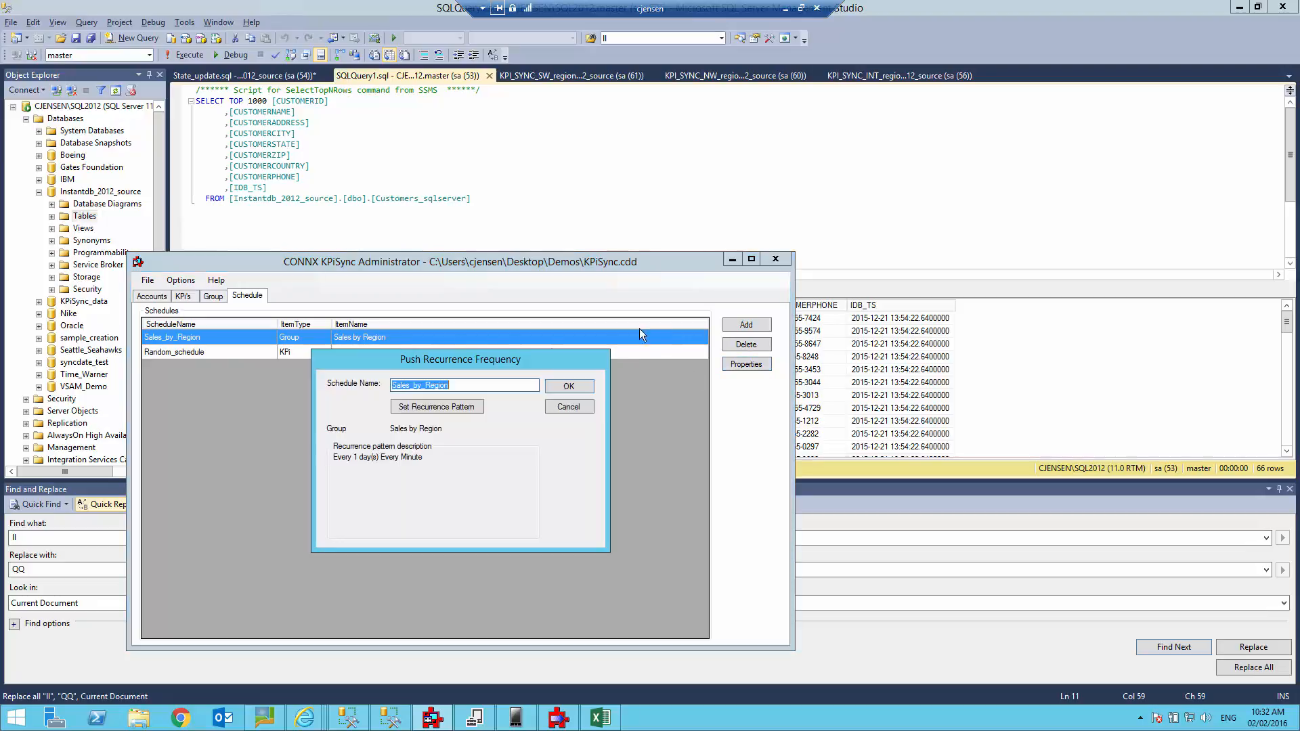
click(425, 408)
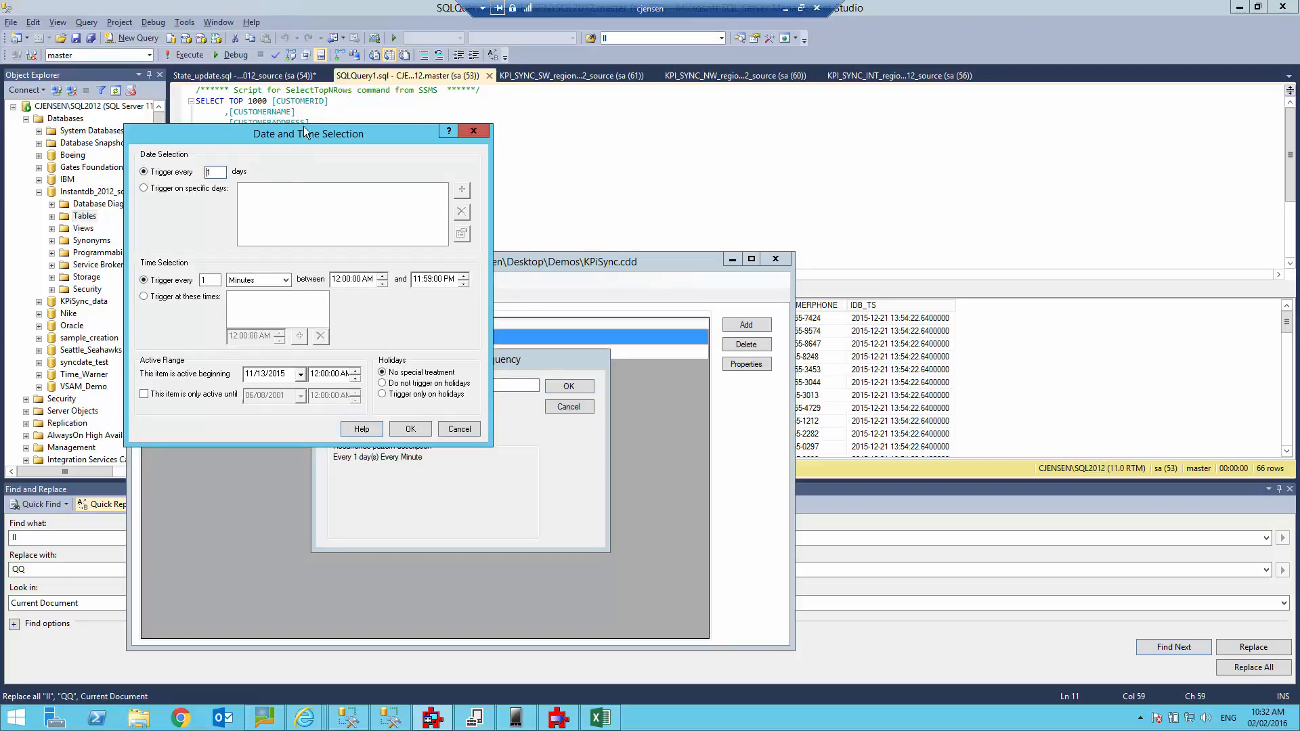
drag(305, 133, 801, 313)
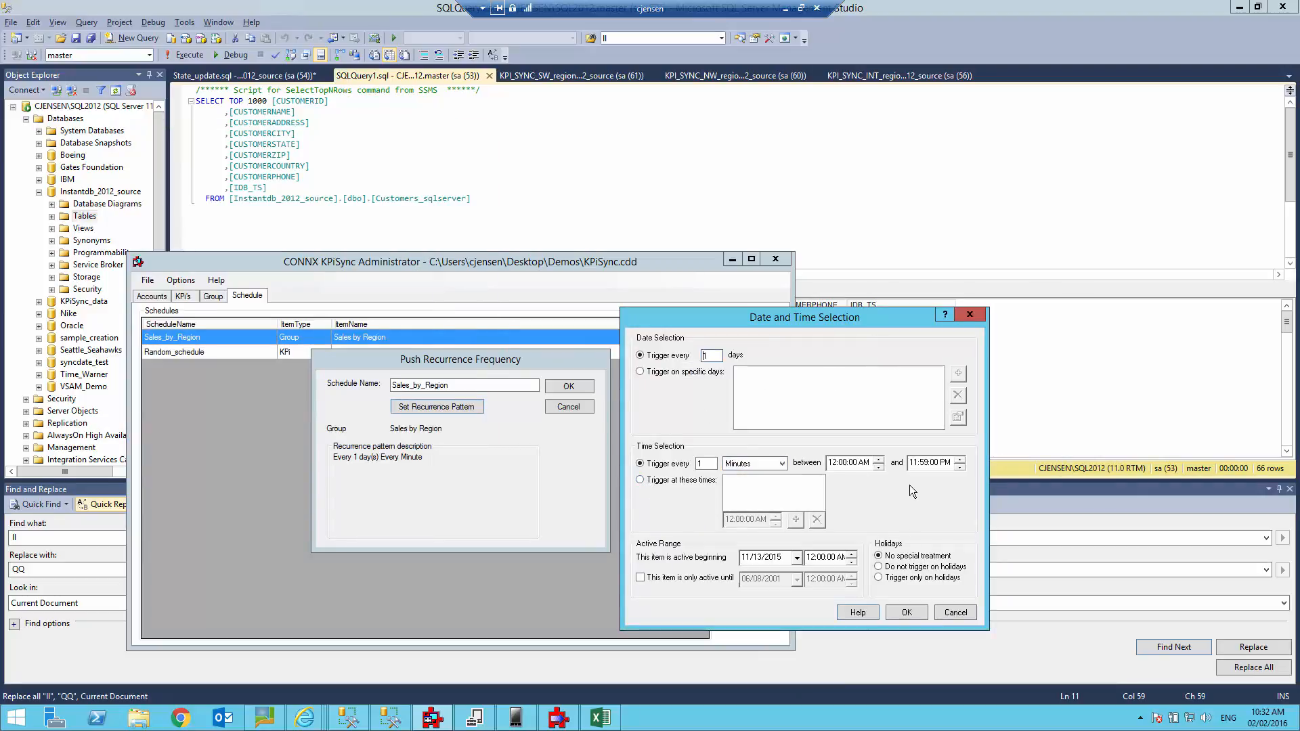
click(953, 610)
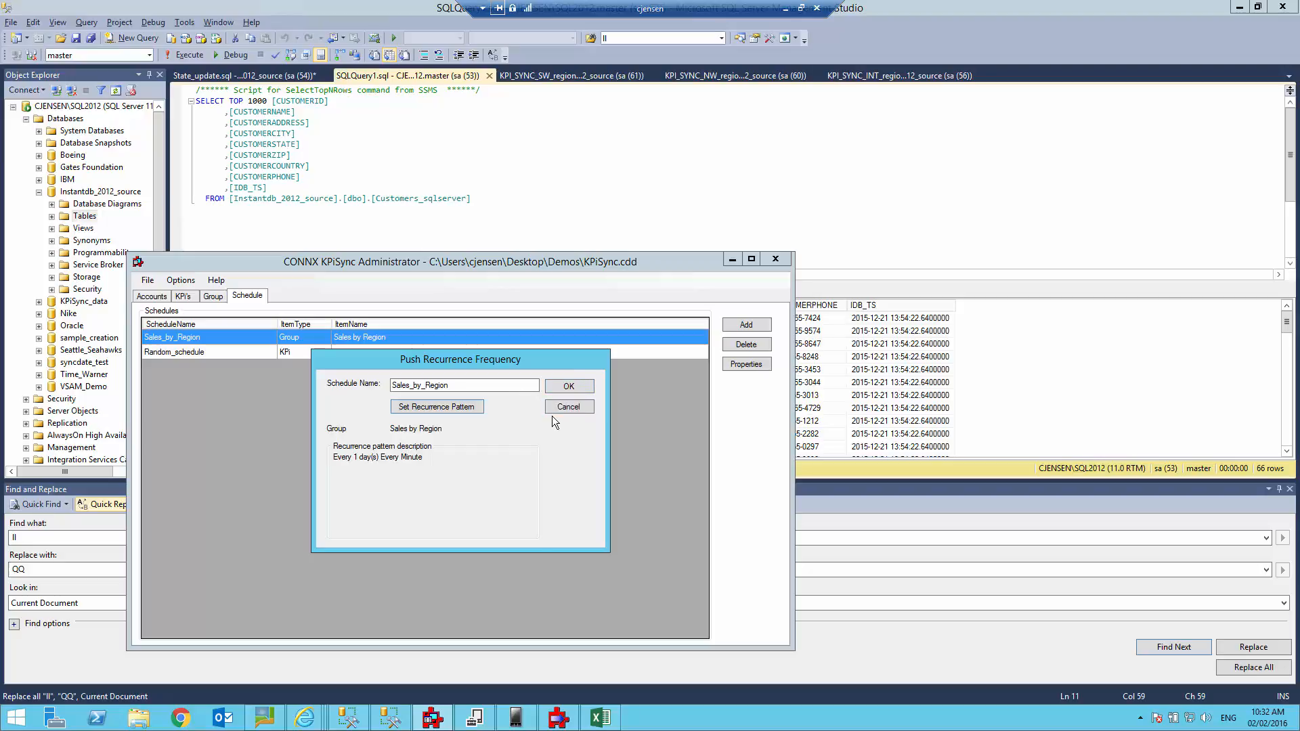
click(568, 406)
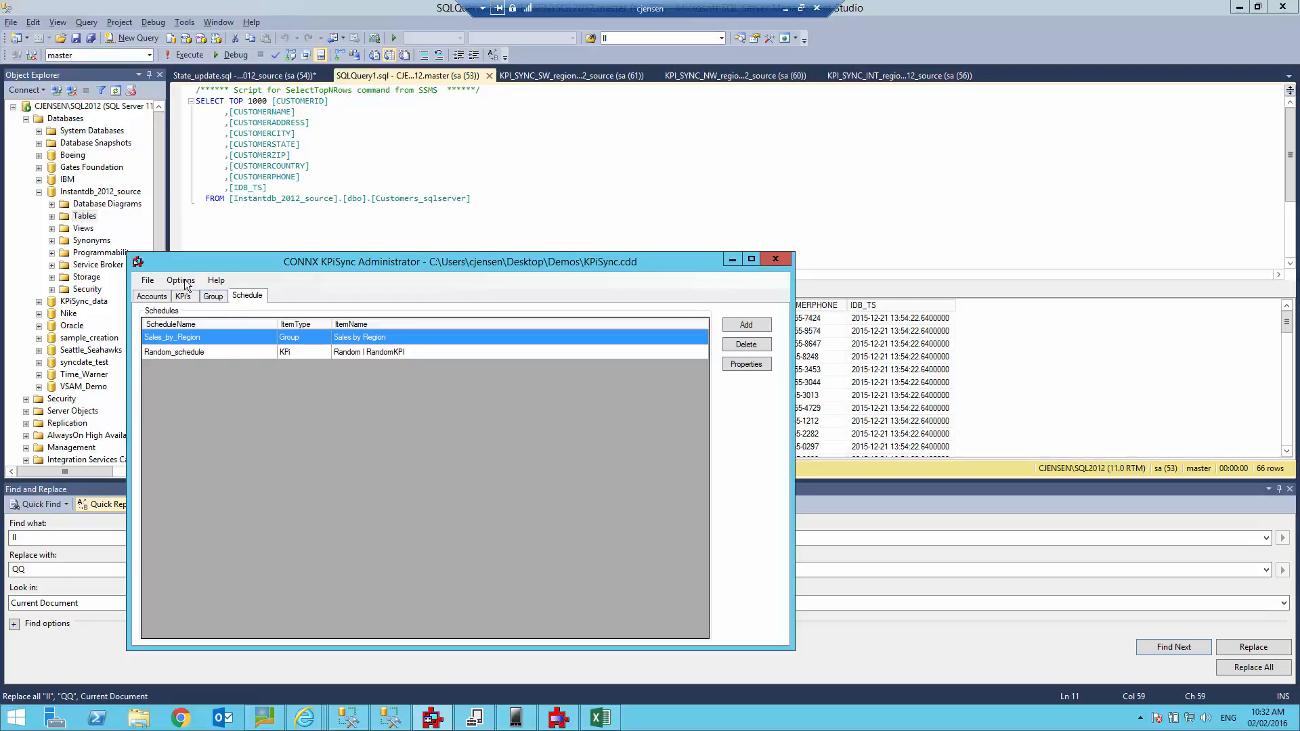
Launch the KPiSync app from the phone emulator's app list.
click(515, 717)
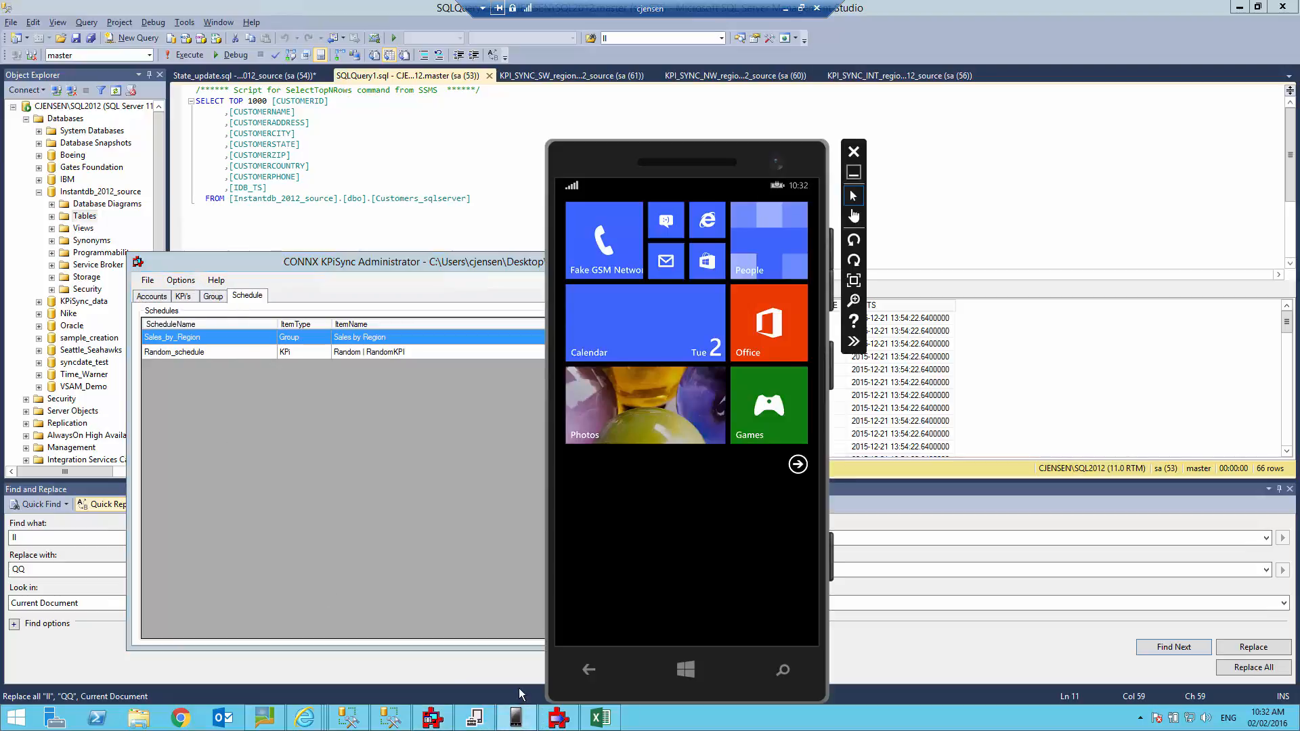
click(798, 464)
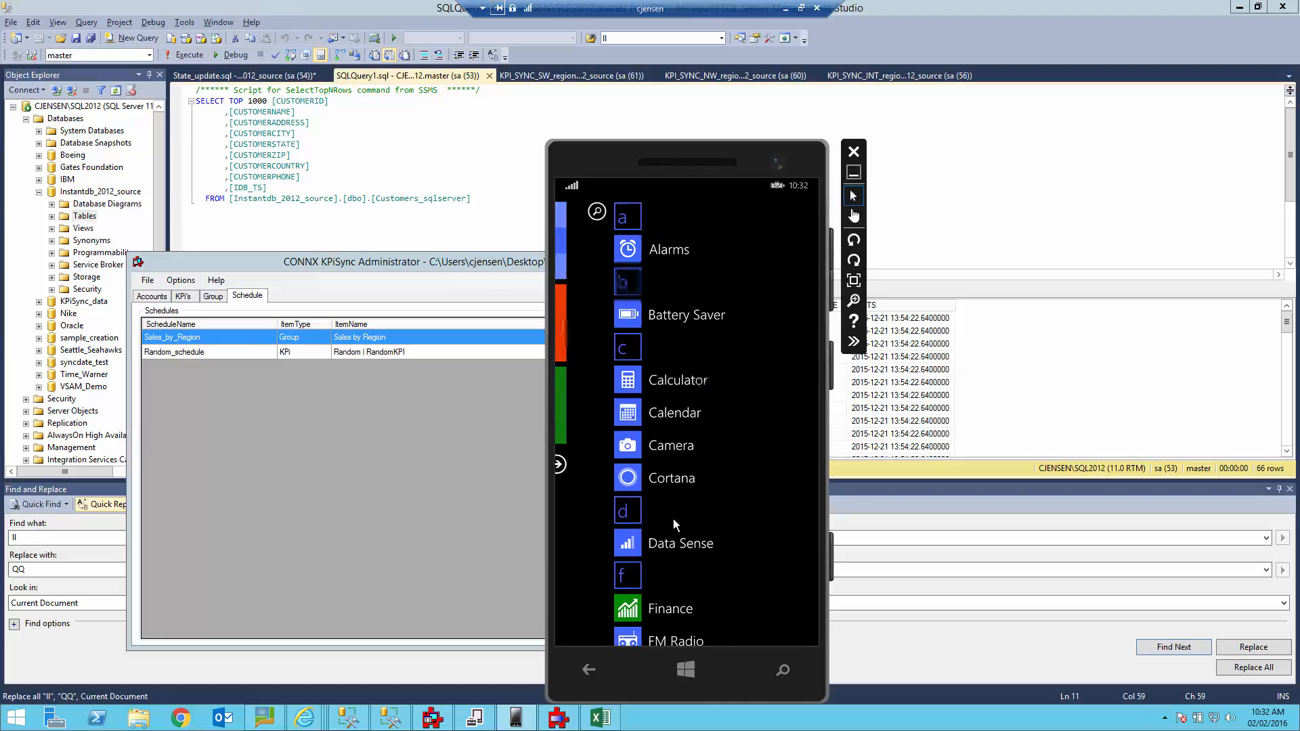
drag(749, 502, 752, 285)
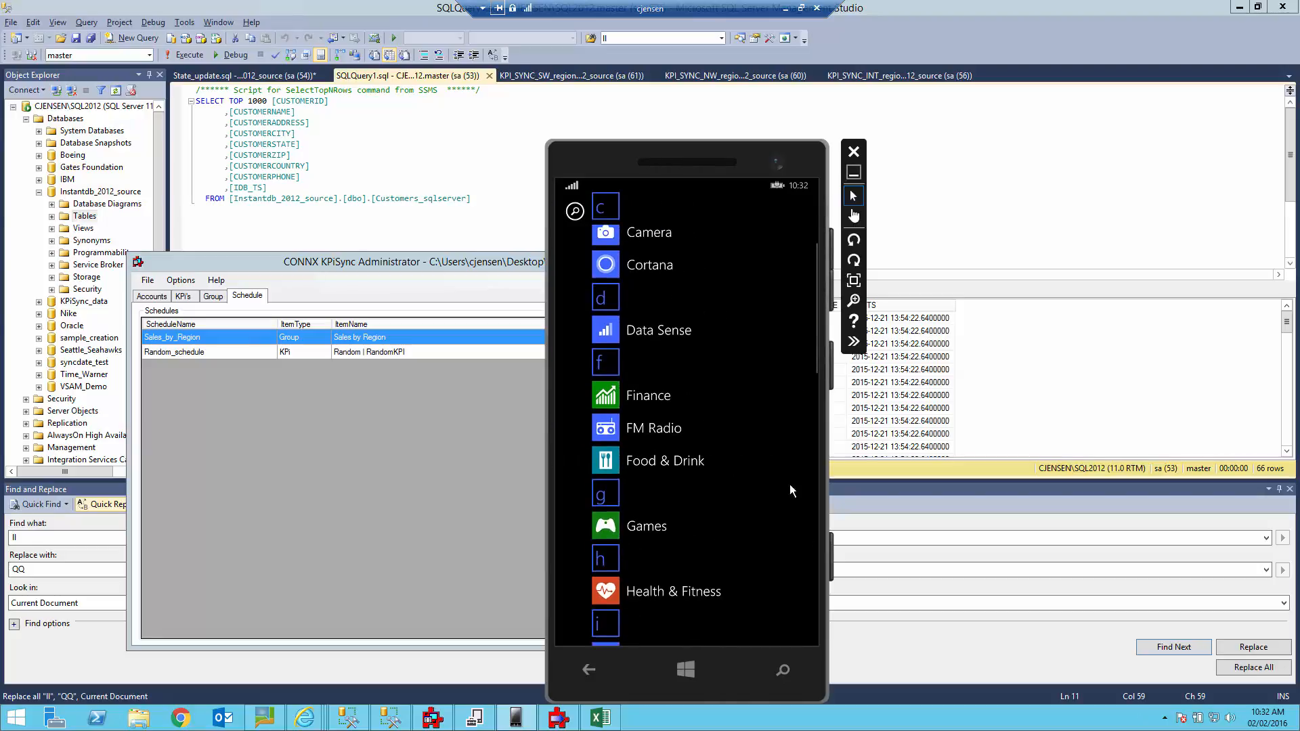
drag(750, 529, 761, 384)
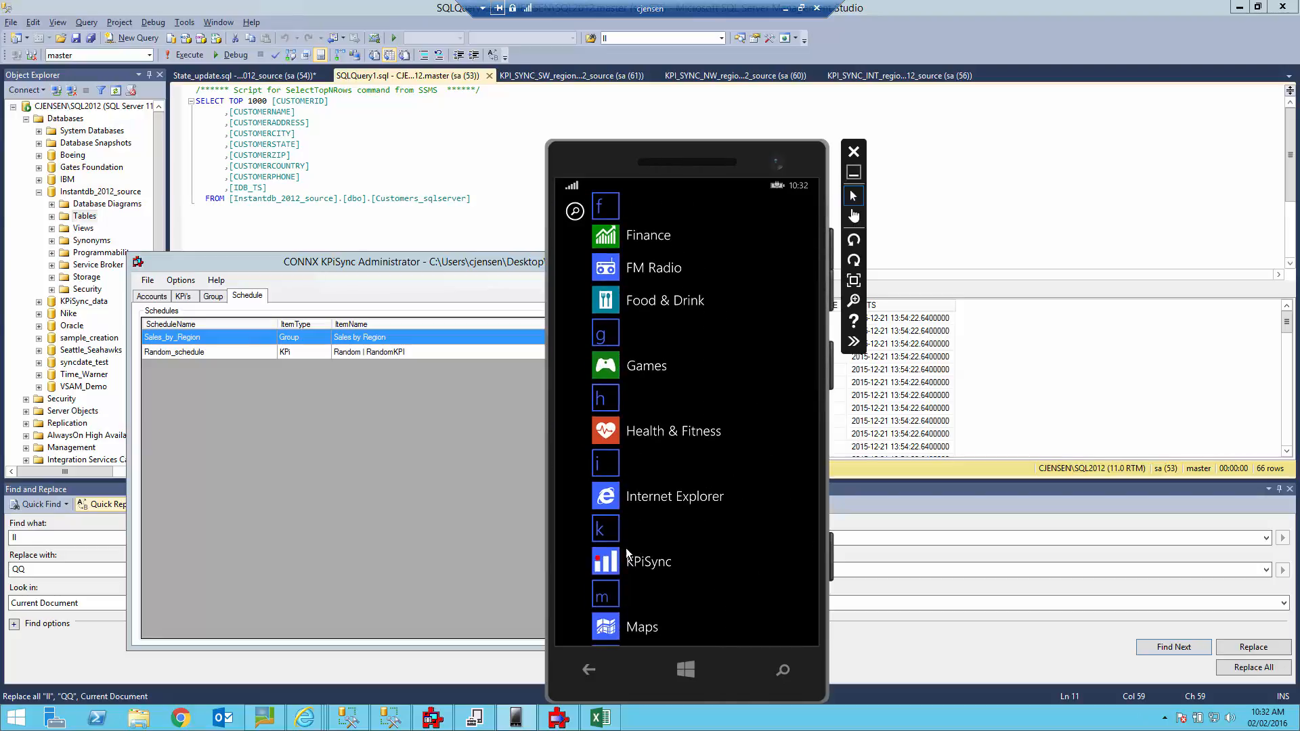
click(604, 567)
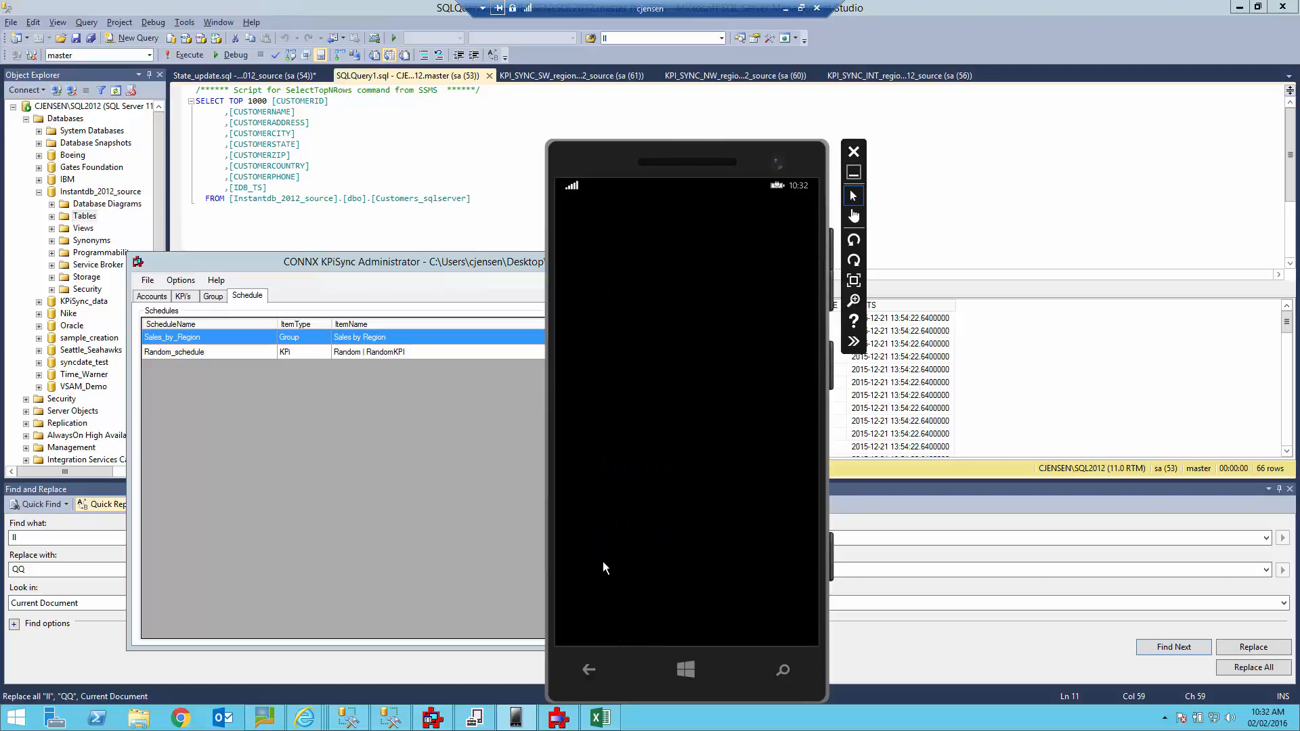
Sign in to KPiSync with the test user's e-mail and password, then return to SQL Server Management Studio.
click(610, 388)
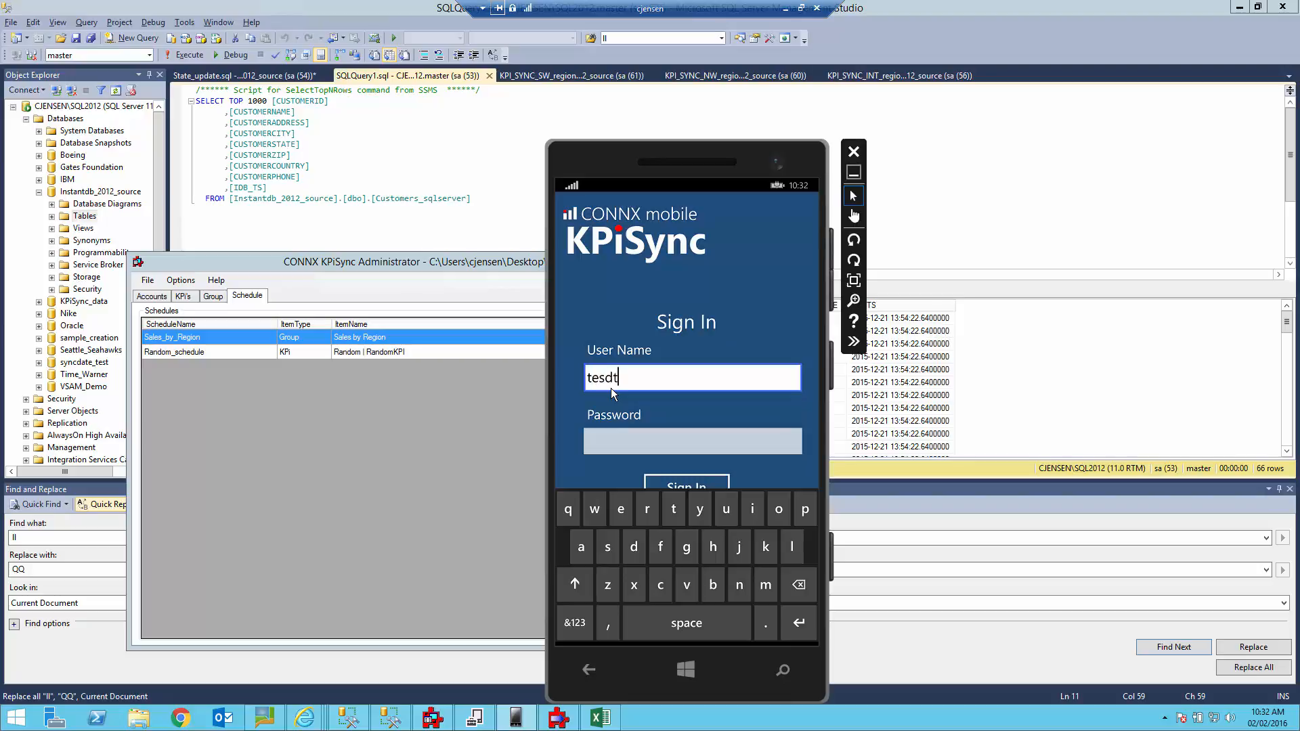
click(616, 445)
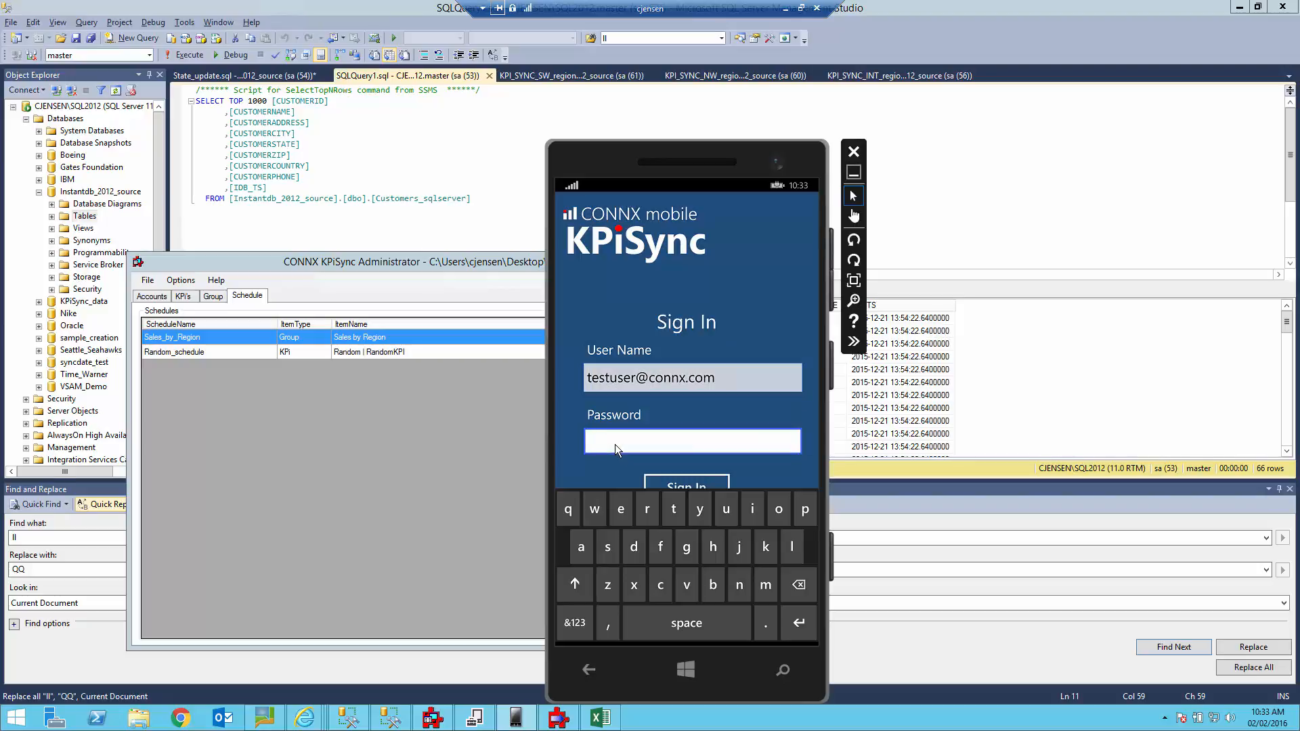
text(connx123)
click(704, 483)
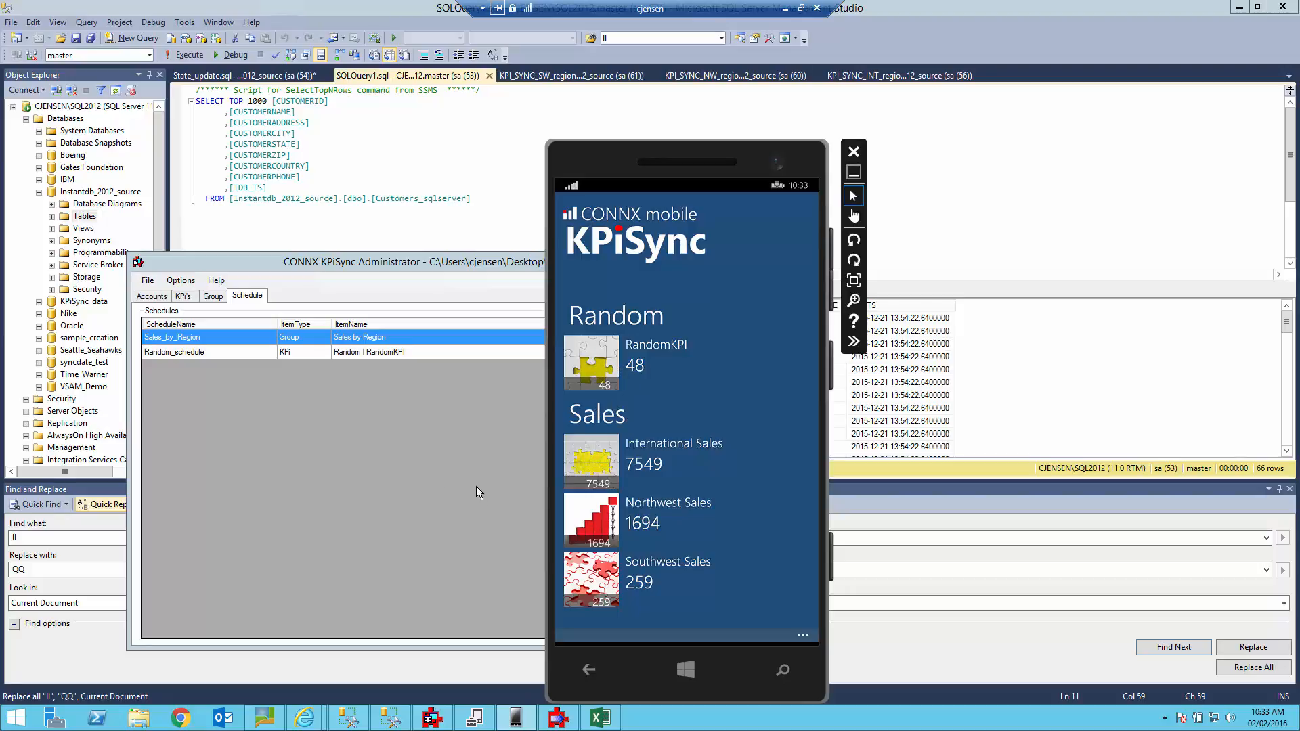
click(401, 225)
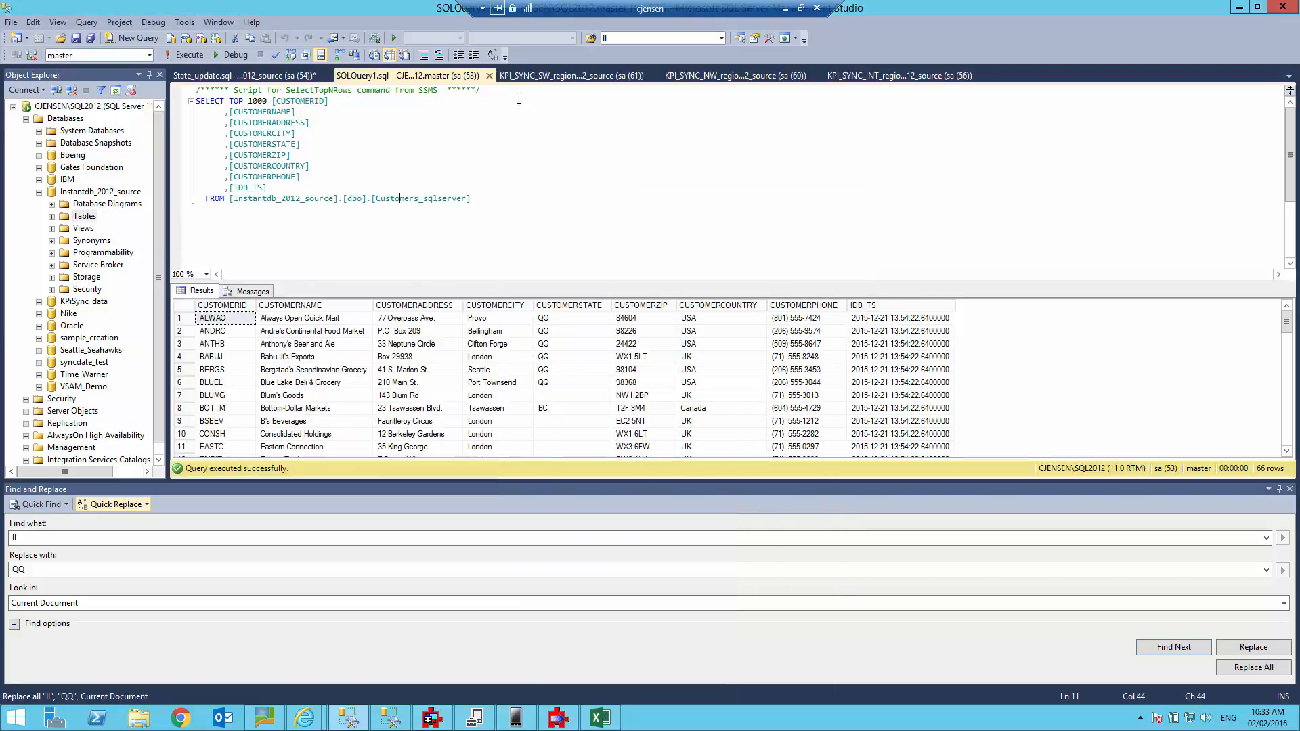
Change the southwest update script's quantities to 2, 20 and 4 and execute it.
click(555, 76)
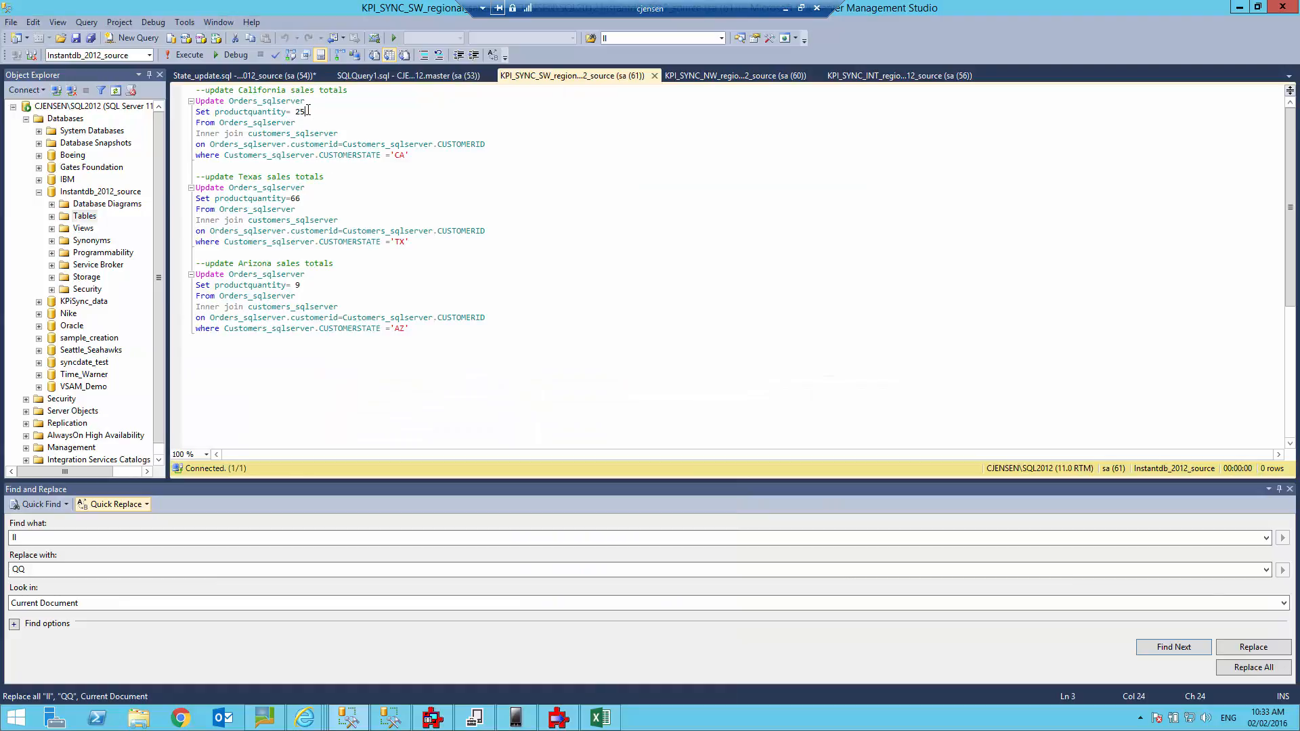
key(BackSpace)
key(BackSpace)
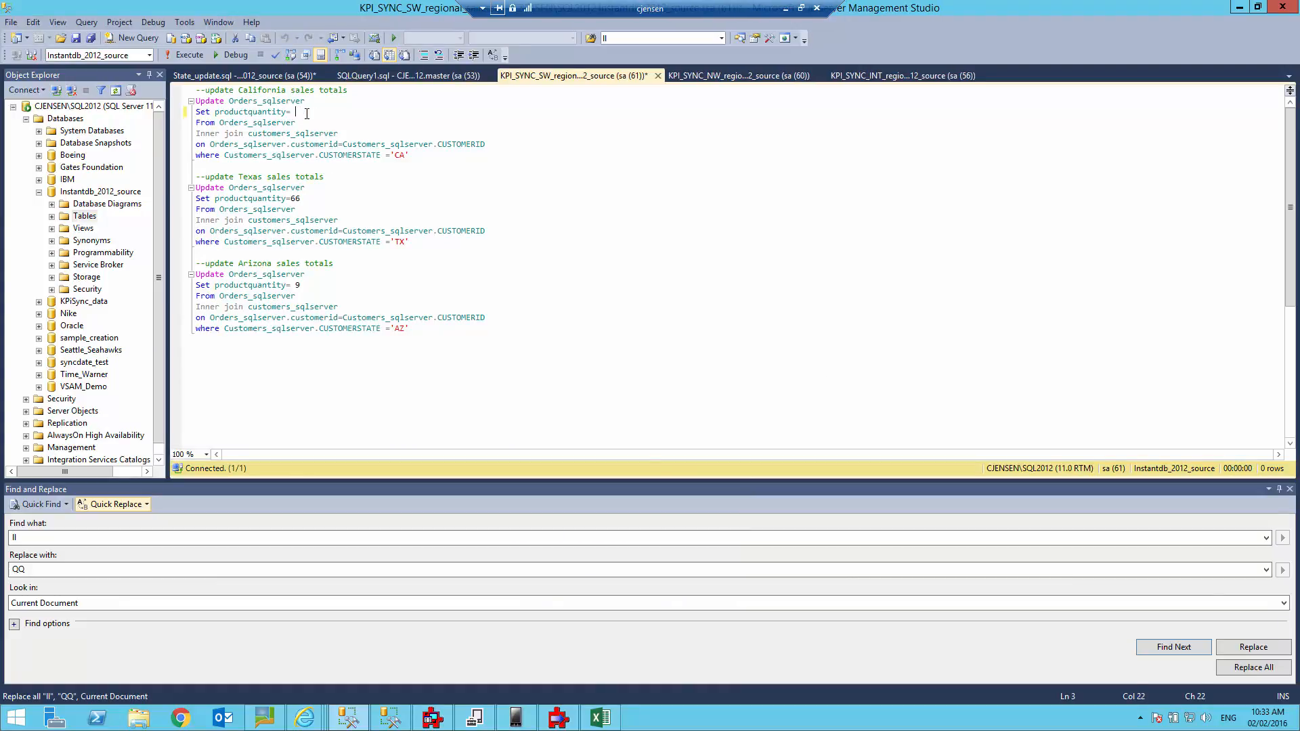
text(2)
key(BackSpace)
key(BackSpace)
text(20)
text(4)
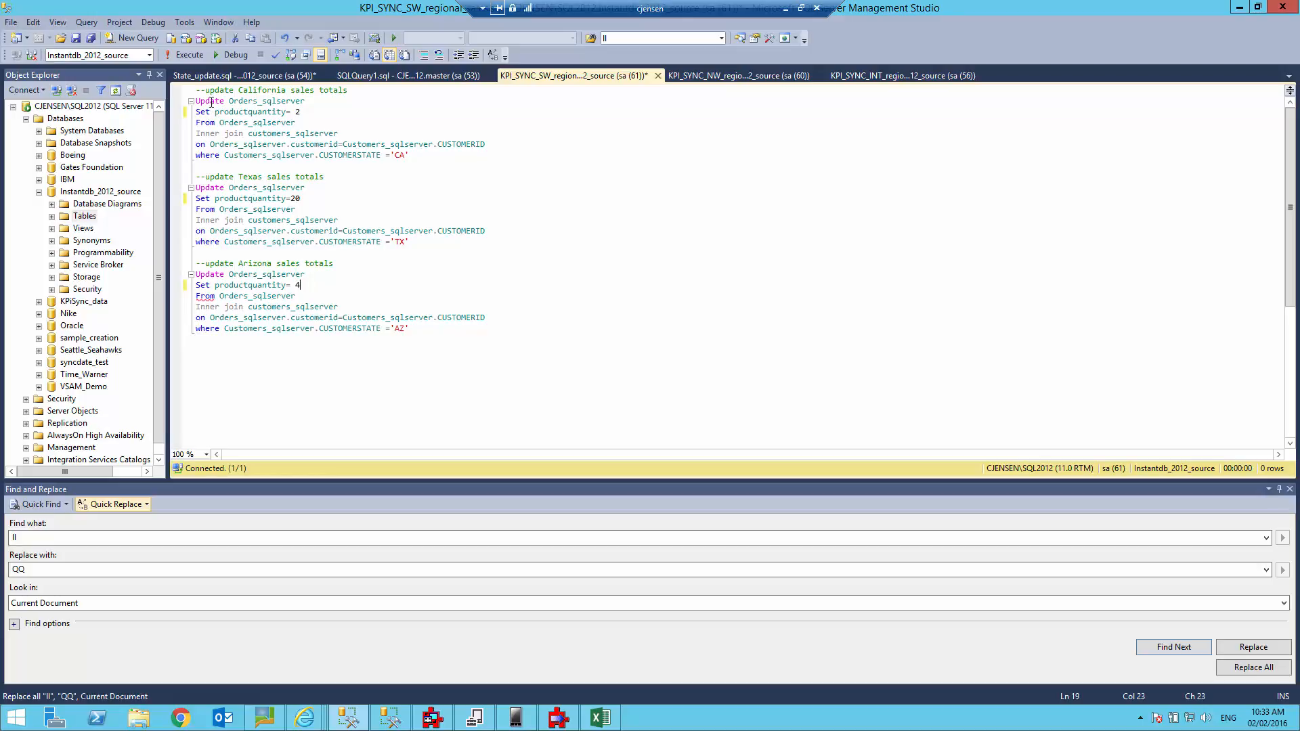
click(180, 51)
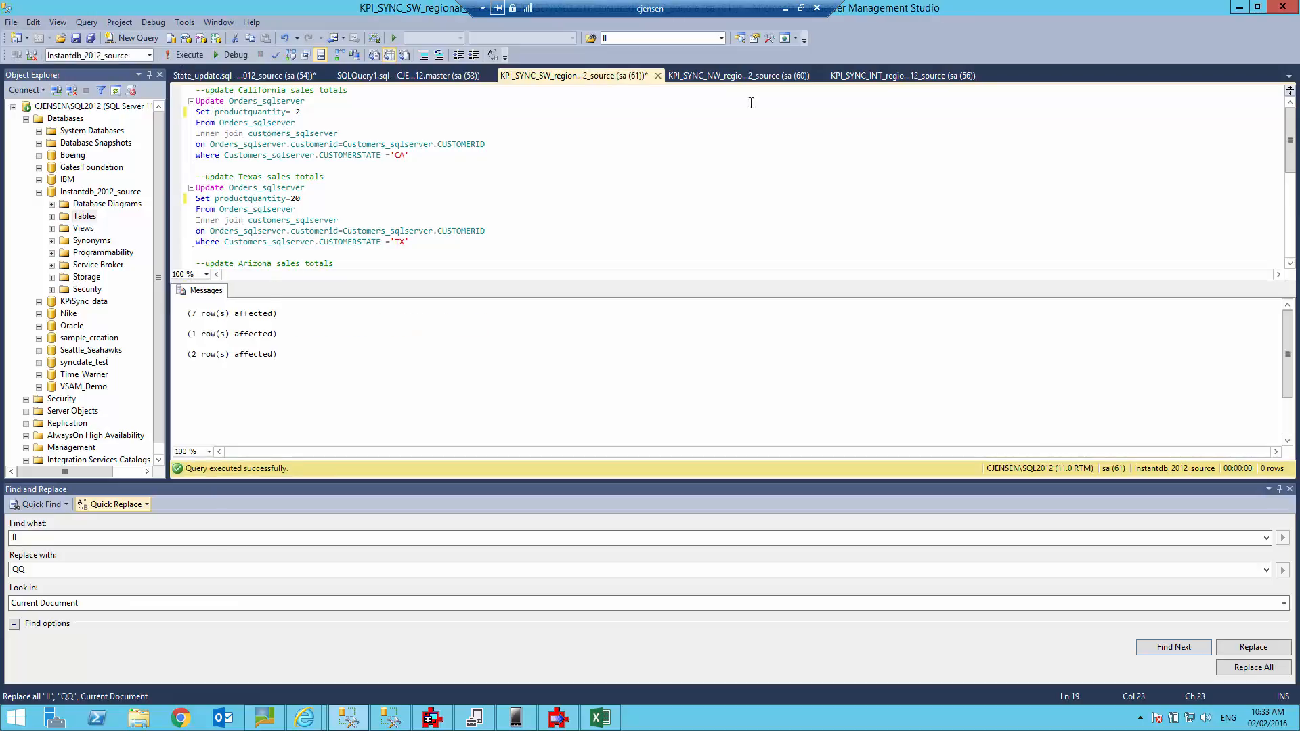
Change the northwest update script's quantities to 12, 19 and 66 and run it.
click(722, 74)
click(306, 111)
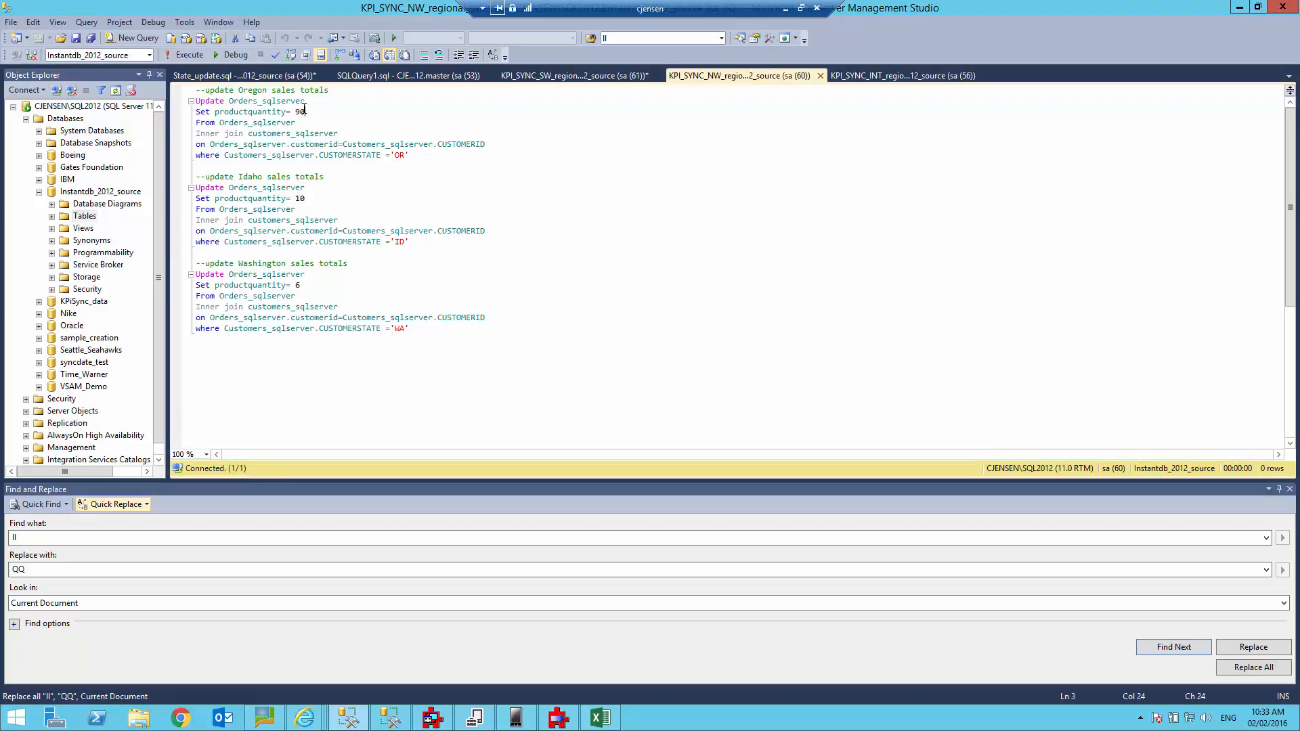
key(BackSpace)
key(BackSpace)
text(12)
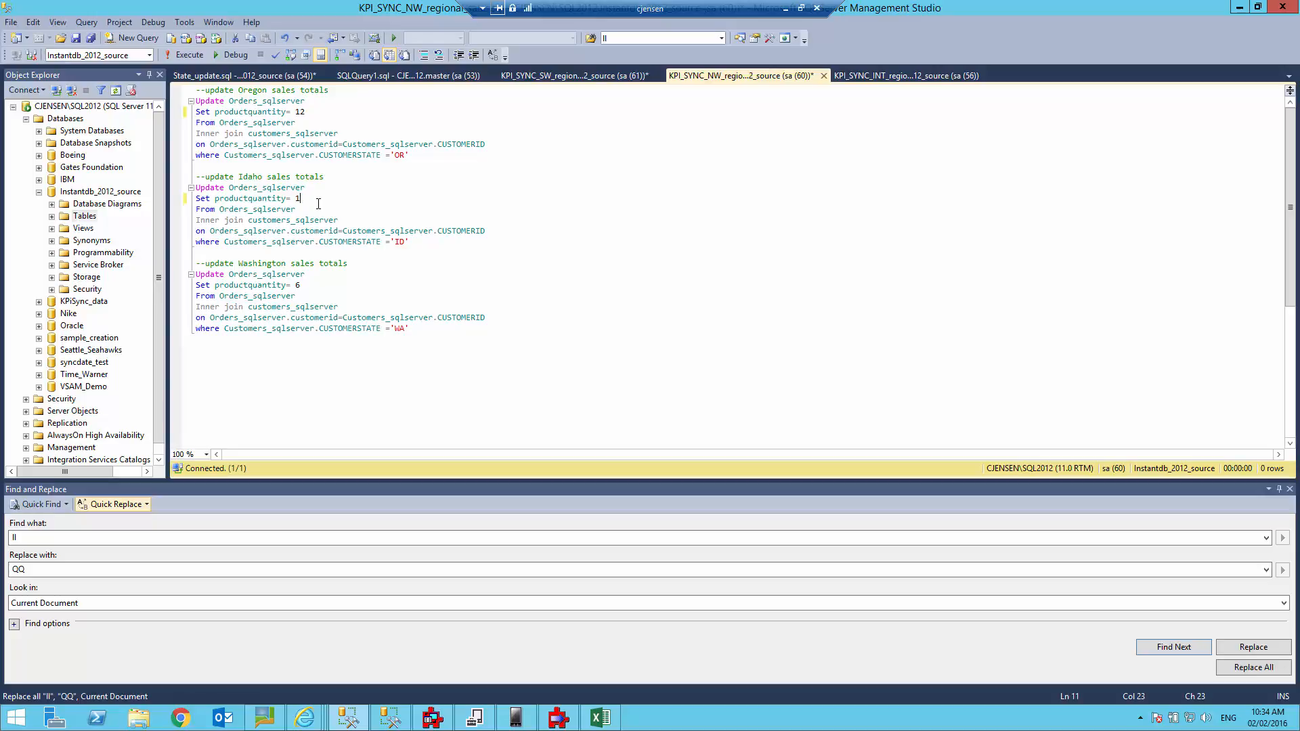
text(9)
double_click(299, 285)
text(66)
key(F5)
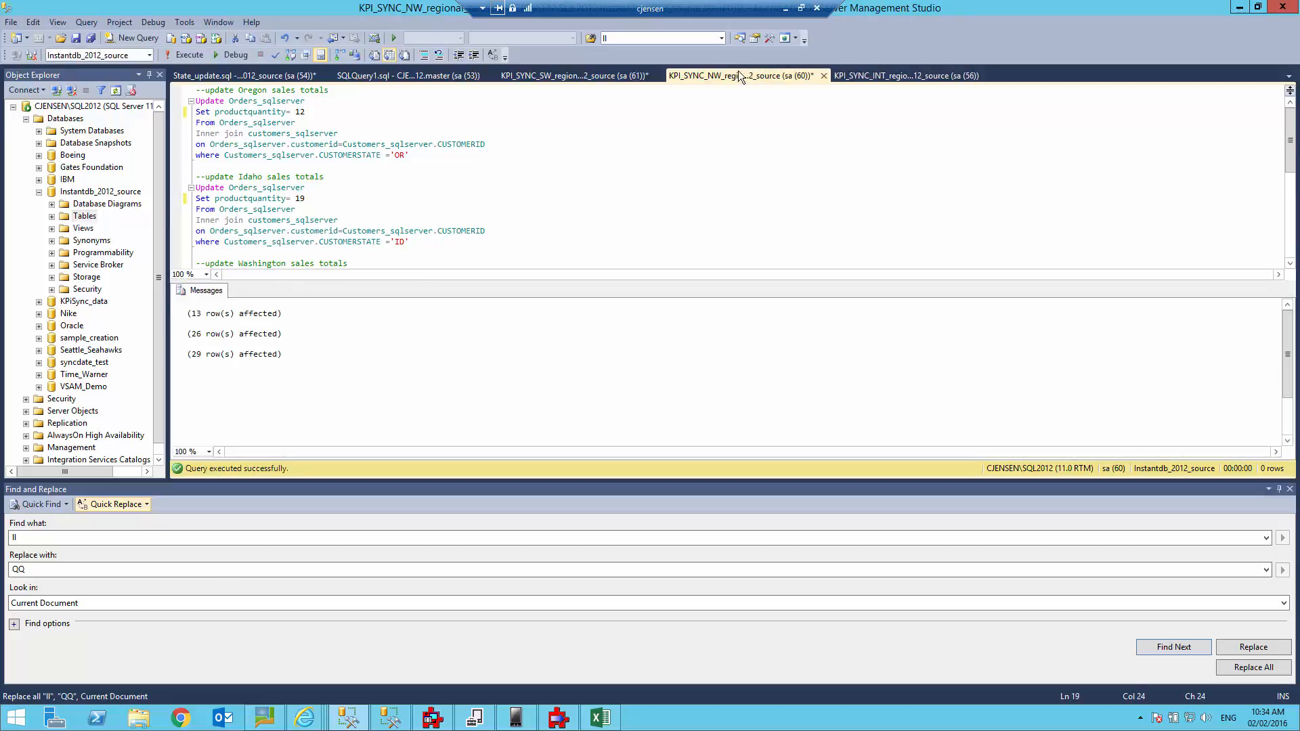
click(844, 80)
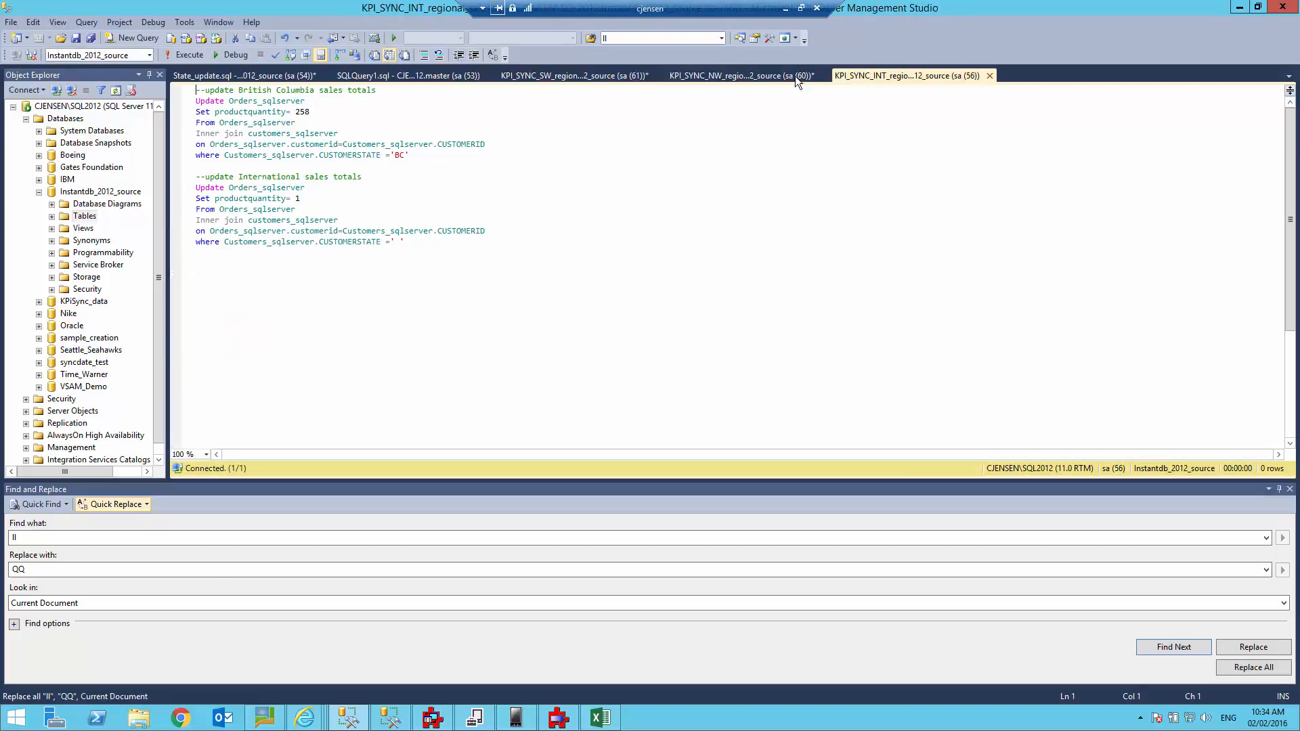
Set productquantity to 20 for British Columbia and 1145 for International, run it, and return to KPiSync.
click(312, 111)
key(BackSpace)
key(BackSpace)
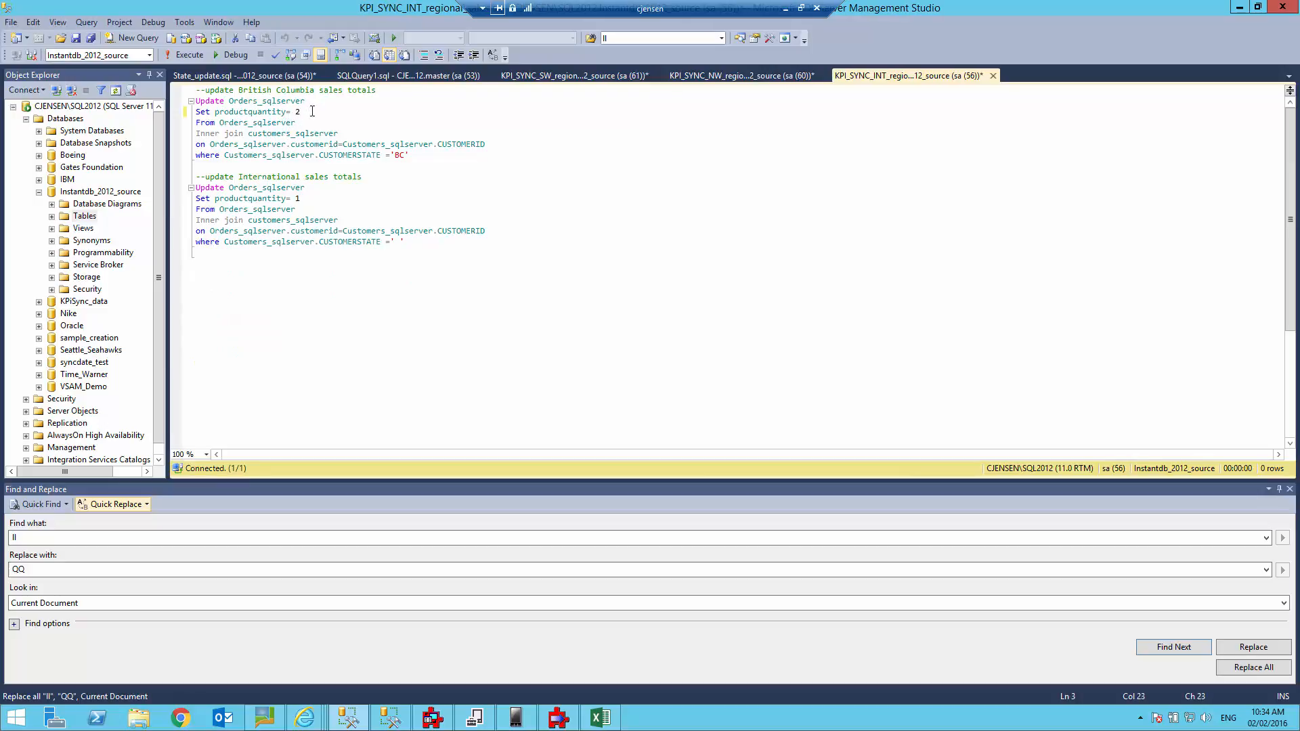
text(0)
click(303, 199)
text(145)
key(F5)
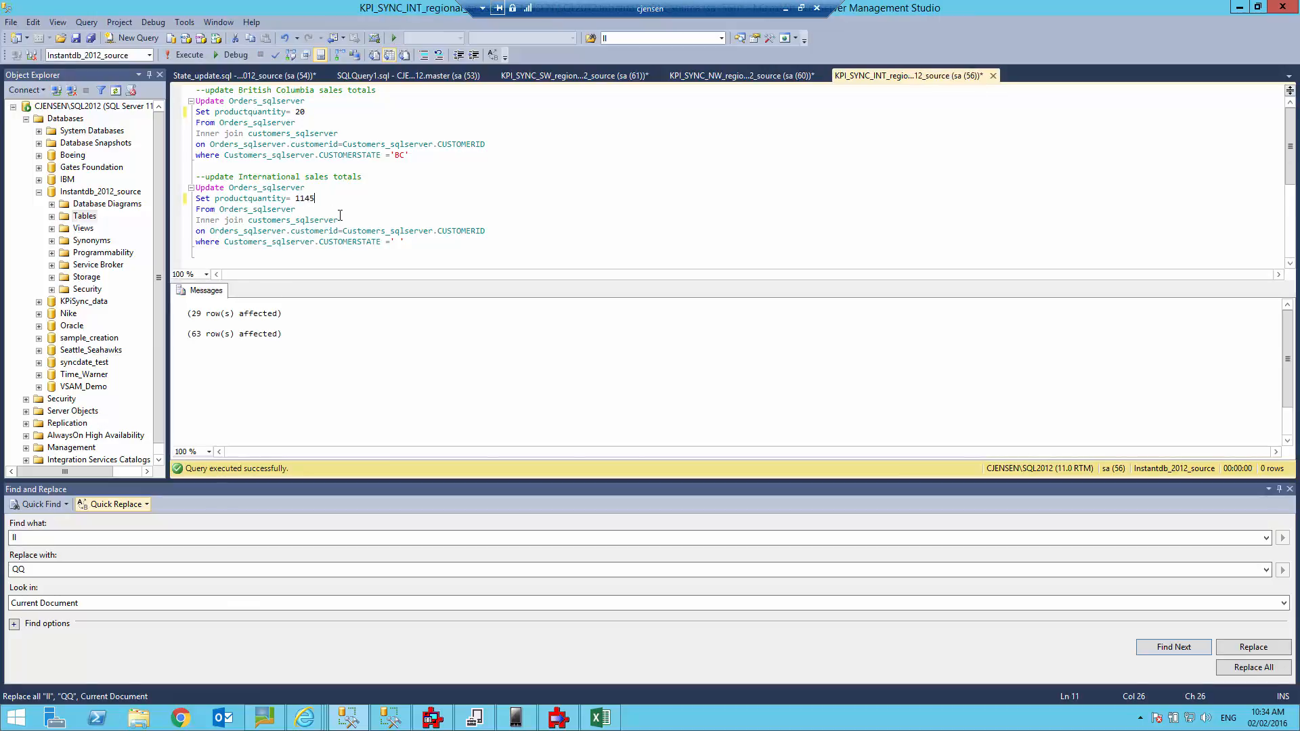
click(518, 713)
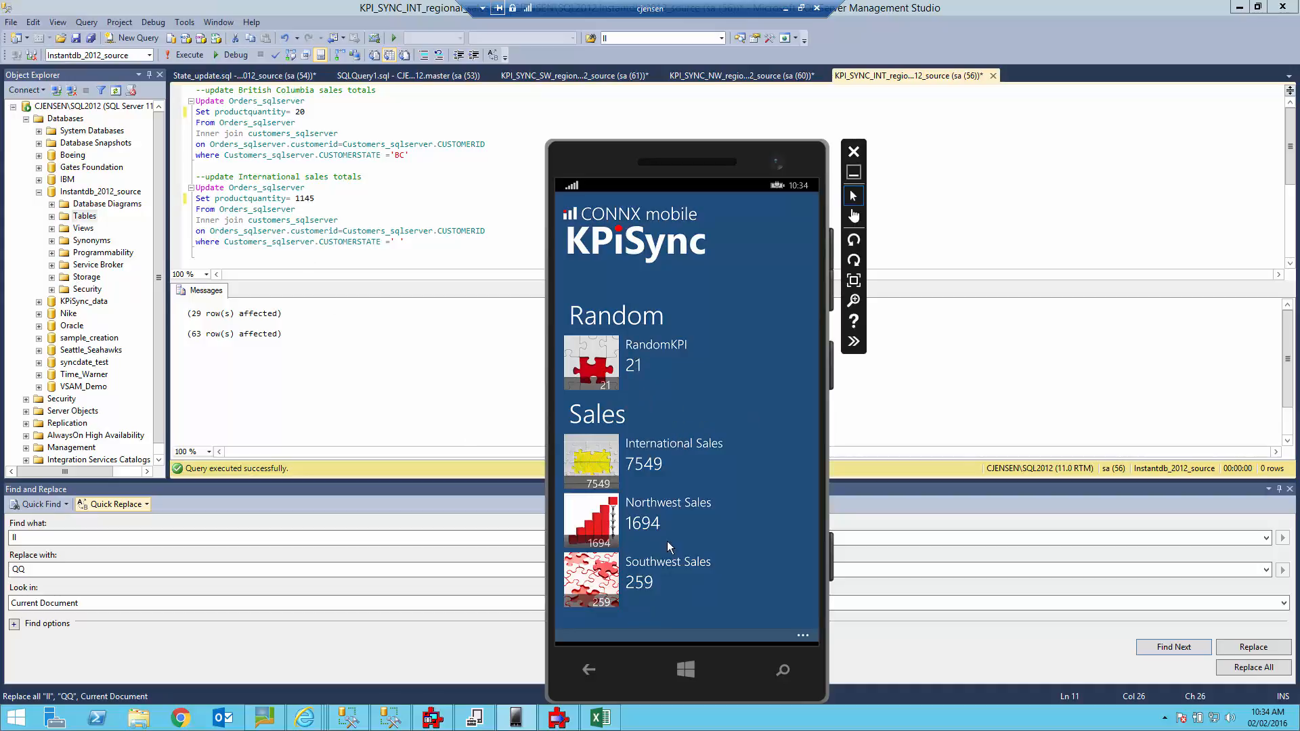
click(800, 635)
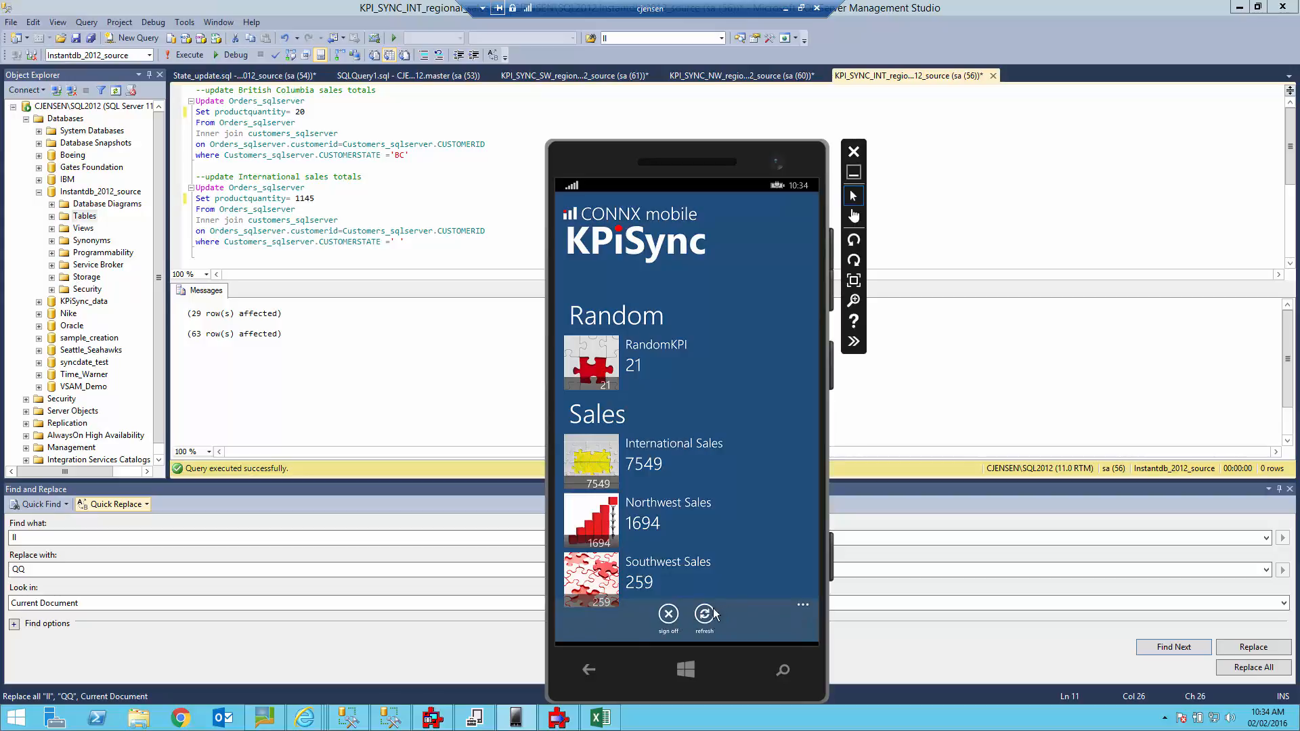
click(704, 613)
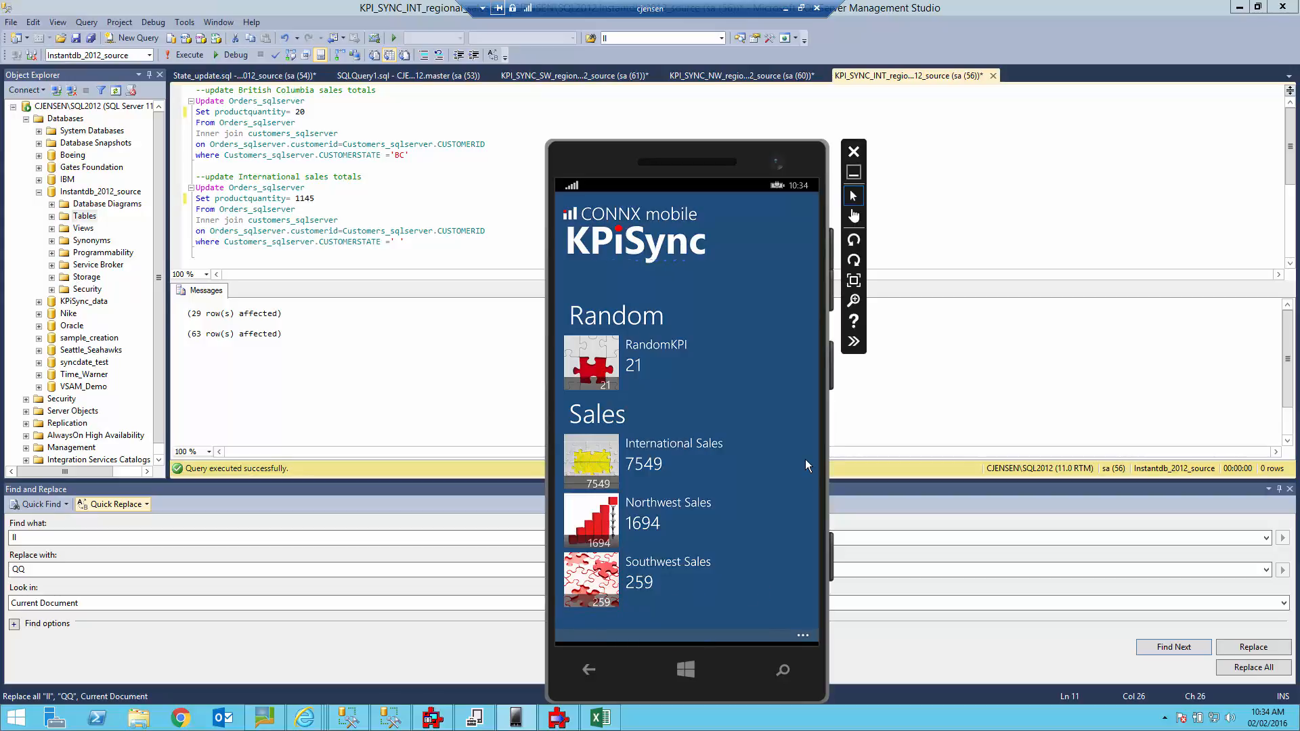